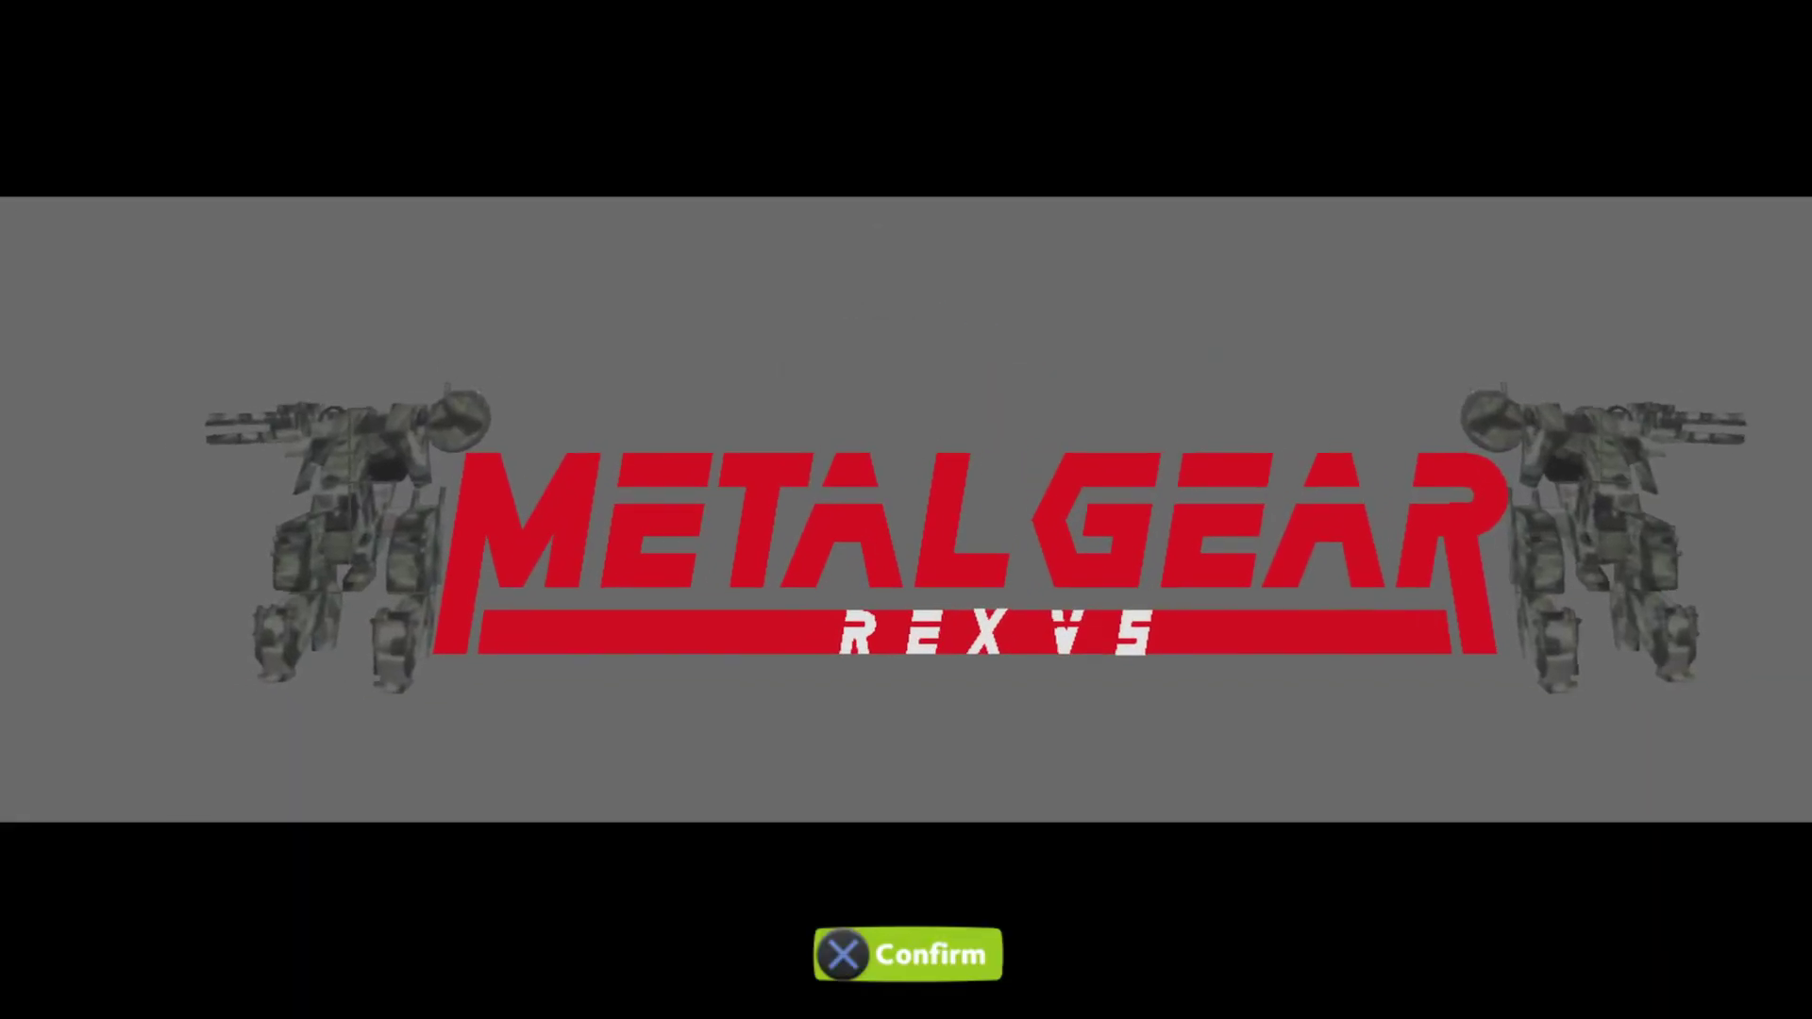
# Step: Start the community level, open the Sonic Dash CHARACTERS menu, and run Sackboy right
pyautogui.press('Return')
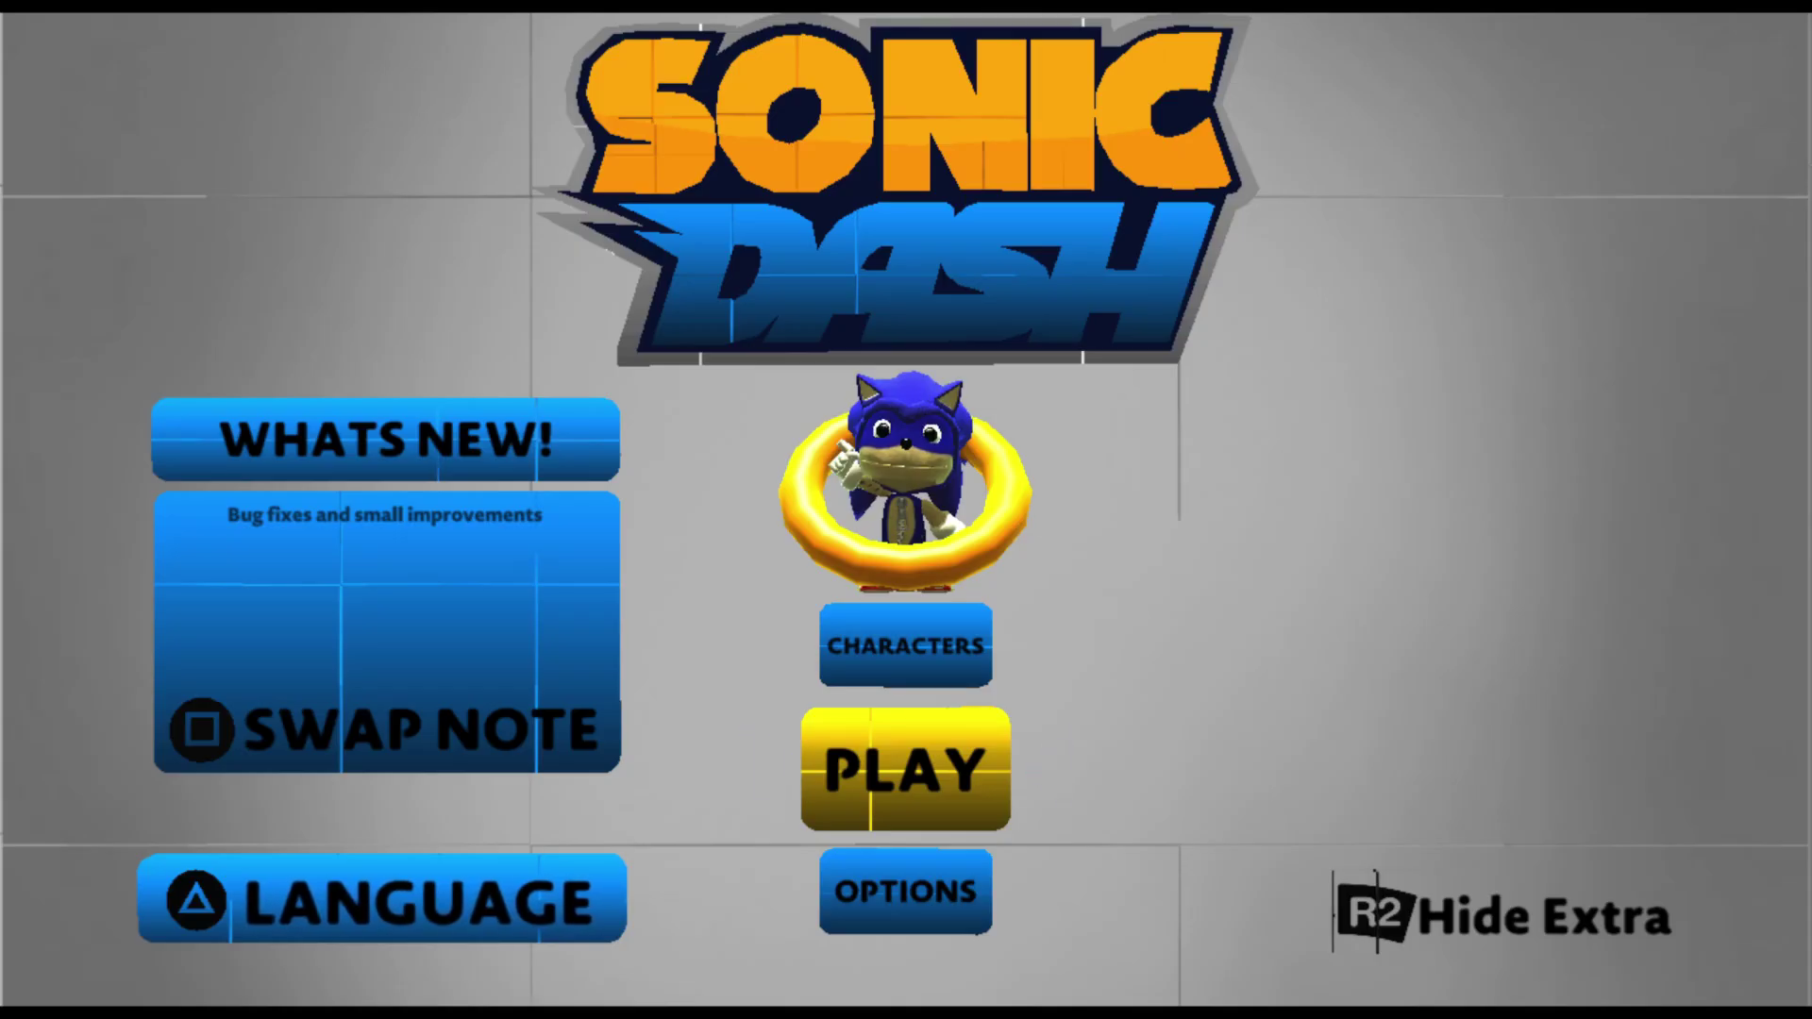
pyautogui.press('Up')
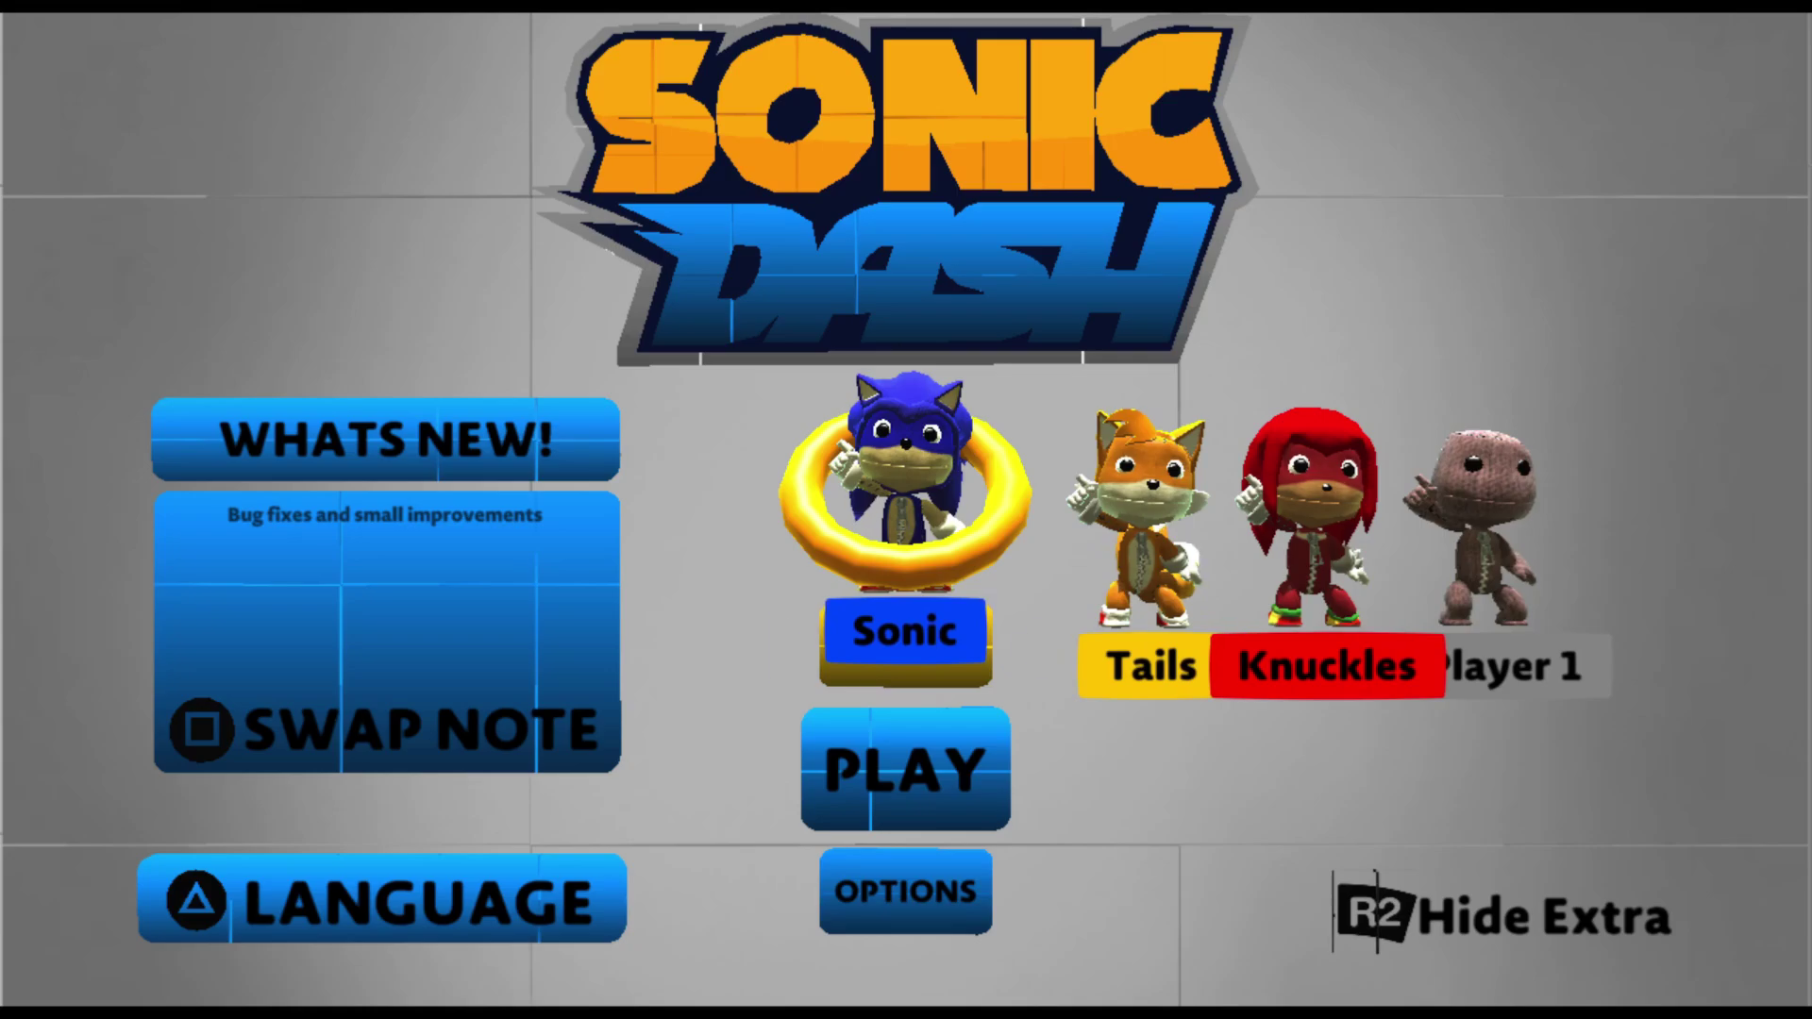
pyautogui.press('Down')
pyautogui.press('Up')
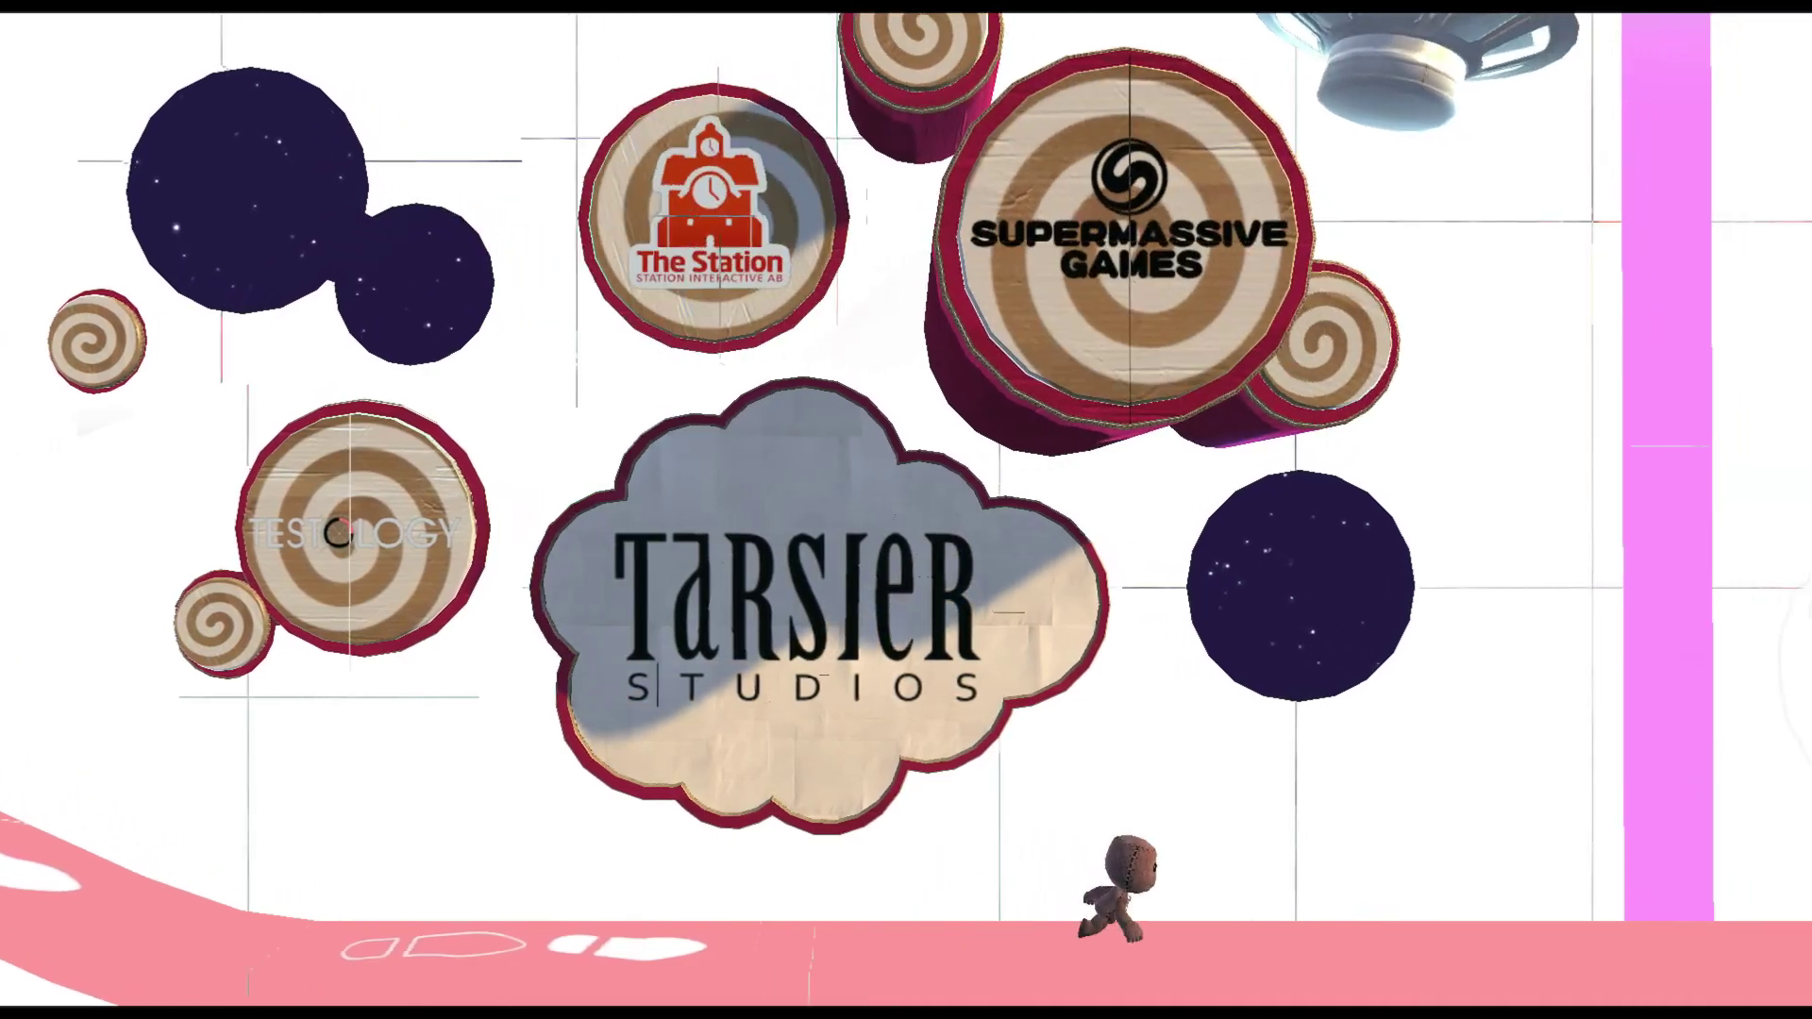
pyautogui.press('Right')
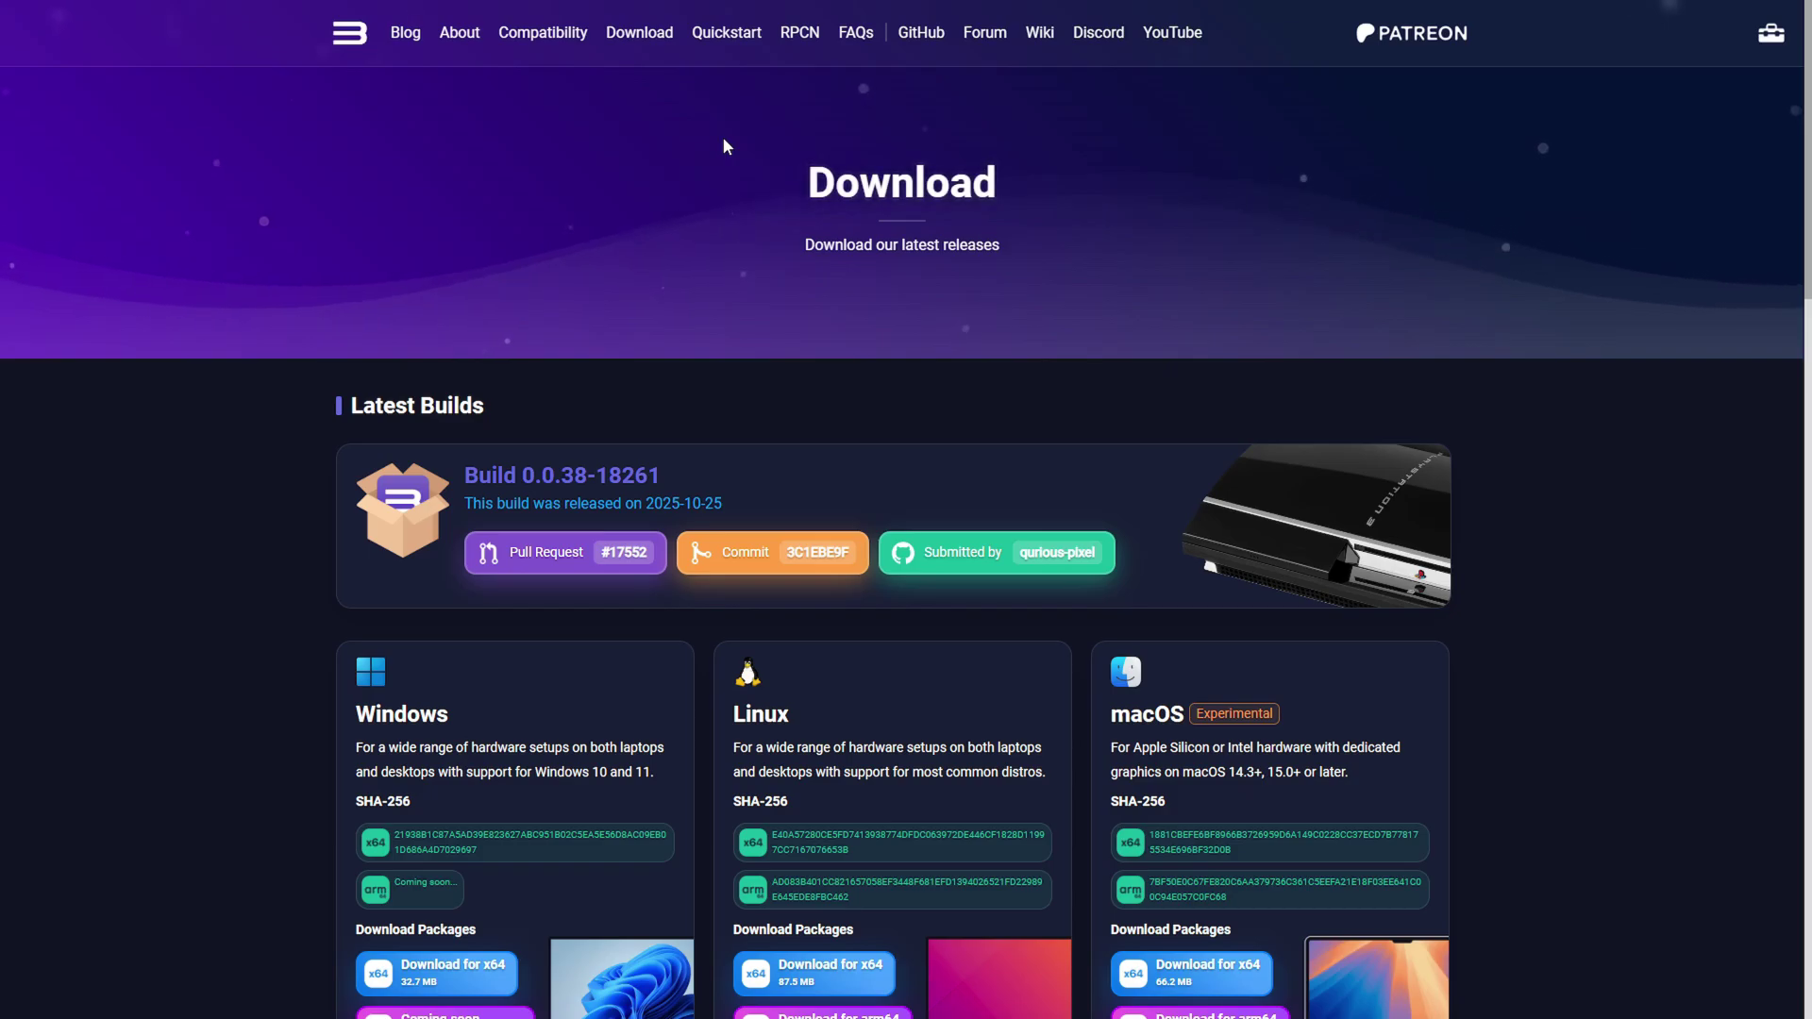
# Step: Scroll down to Installing on Windows and download the Microsoft Visual C++ 2015-2022 Redistributable
pyautogui.scroll(-3, 591, 330)
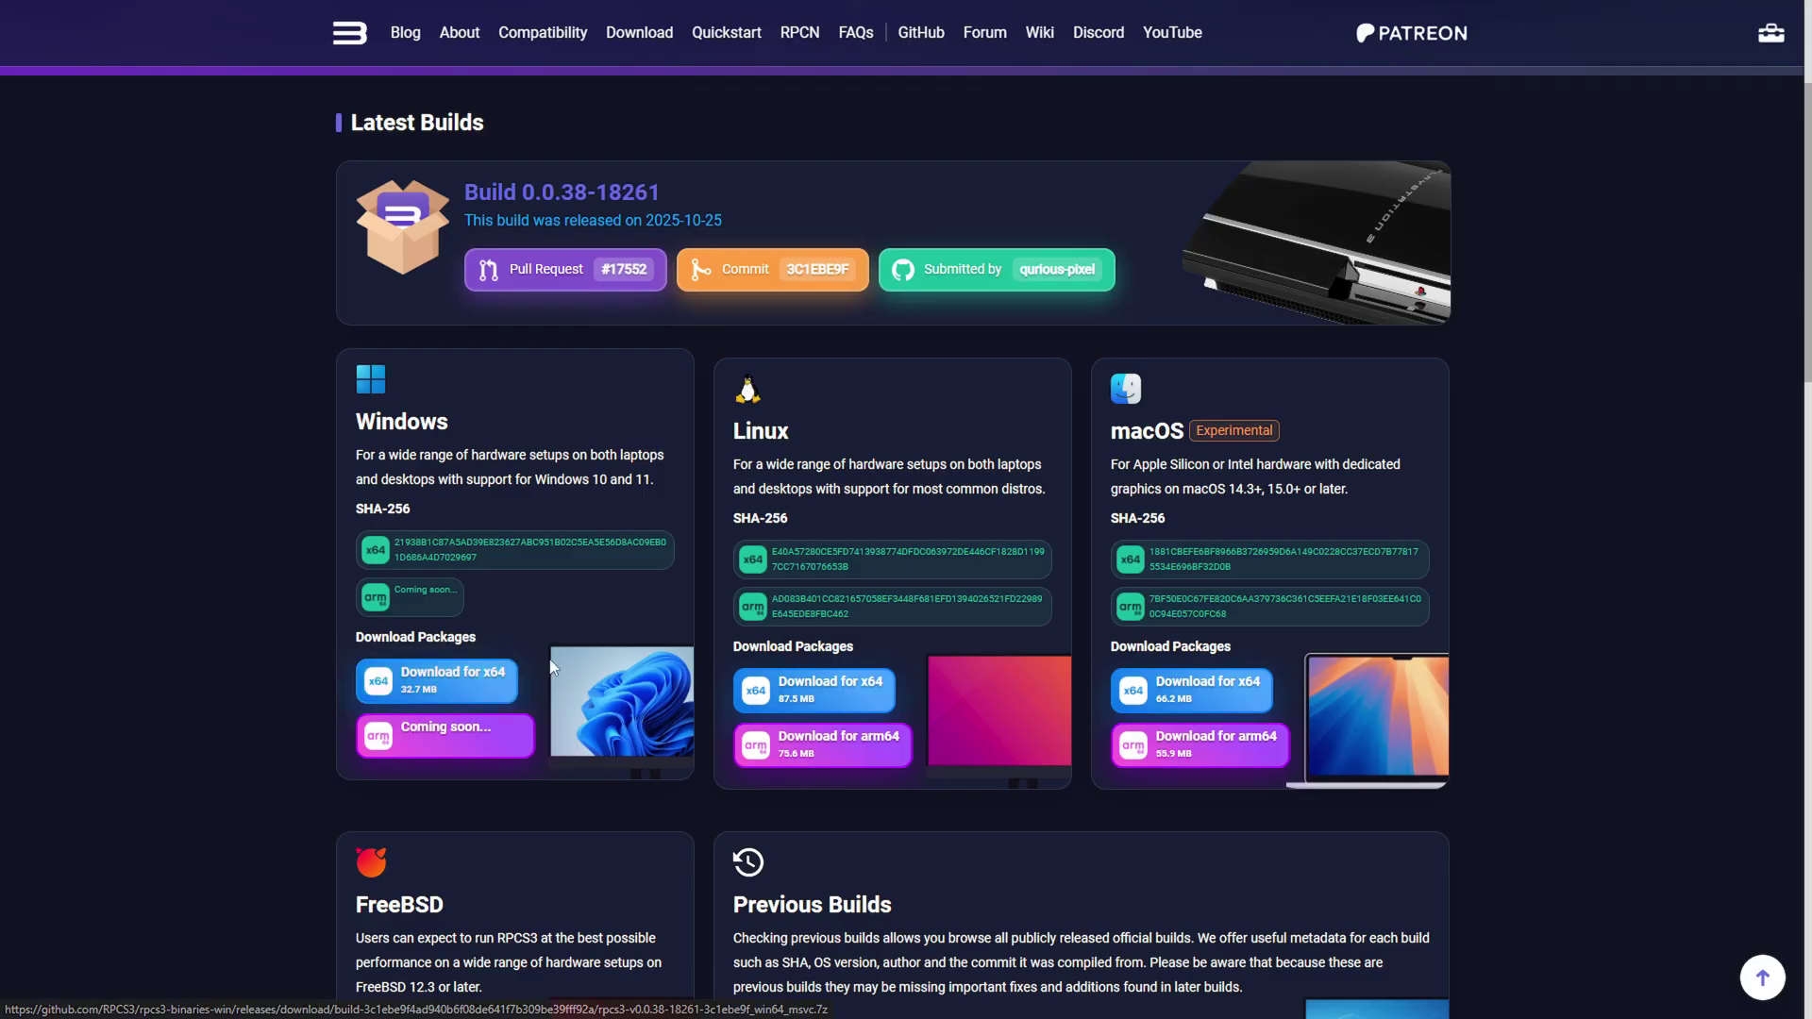
pyautogui.scroll(-3, 1114, 745)
pyautogui.scroll(-7, 540, 653)
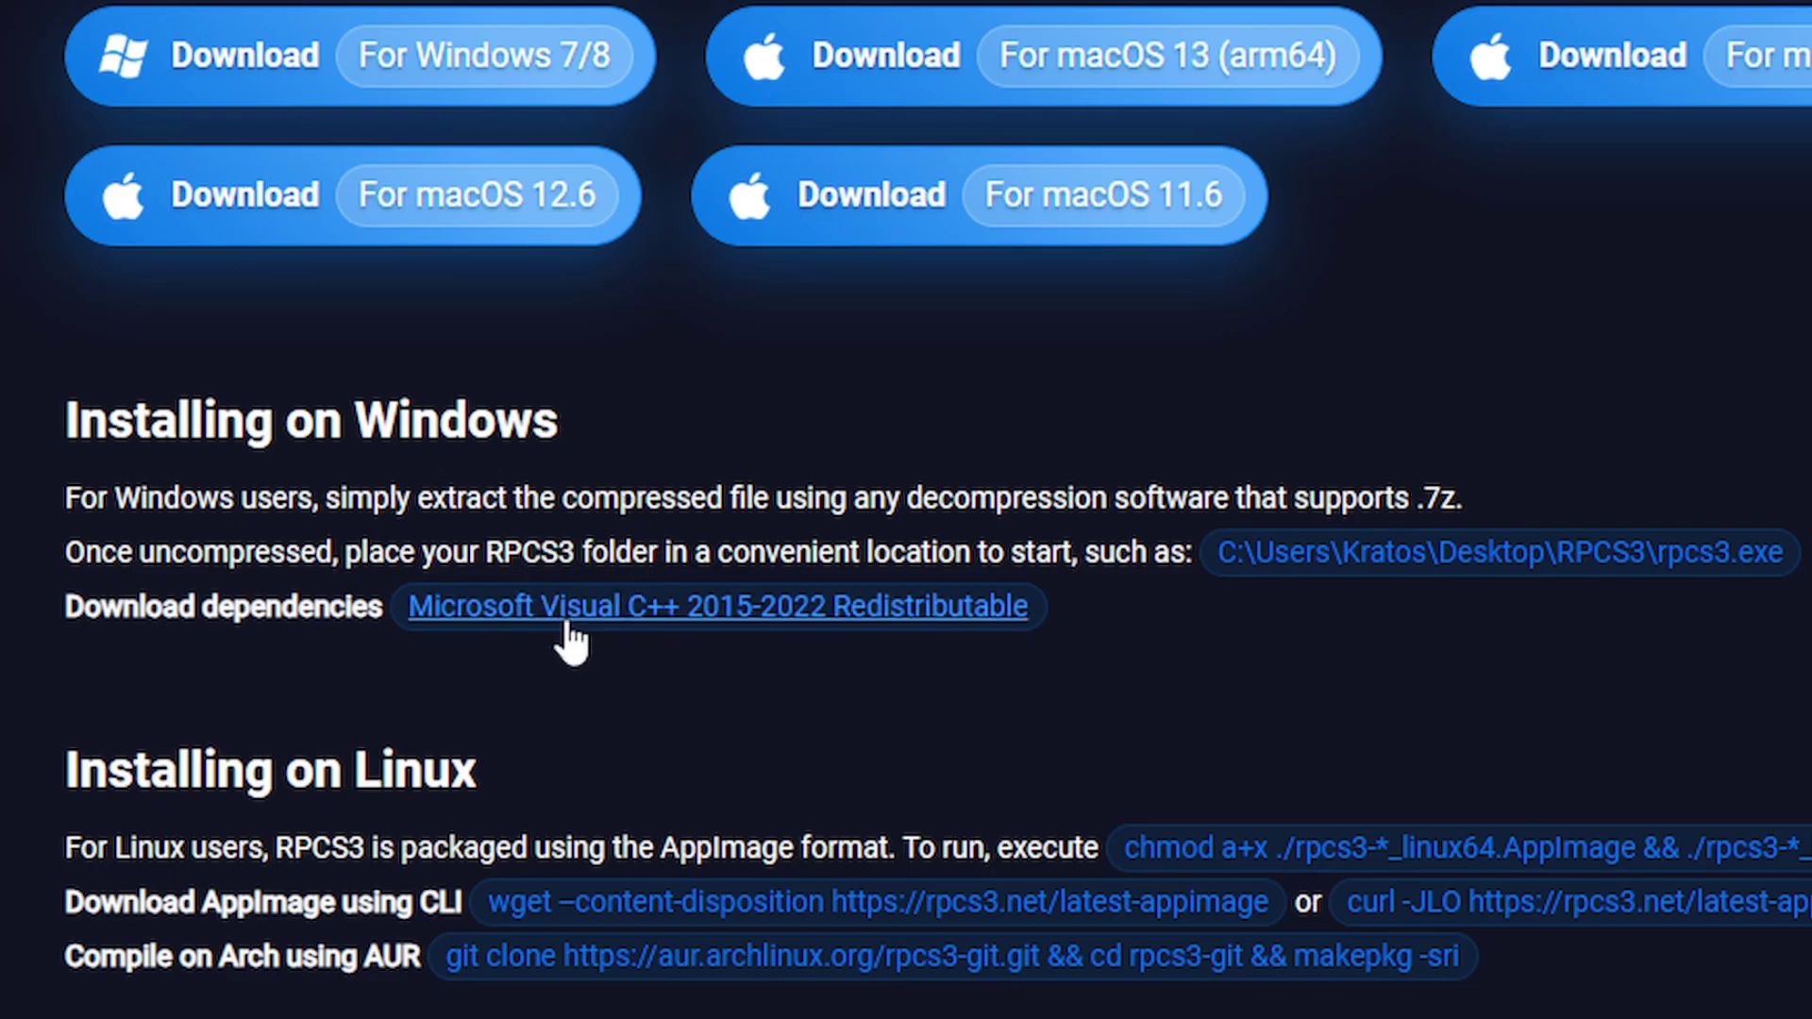
pyautogui.click(744, 618)
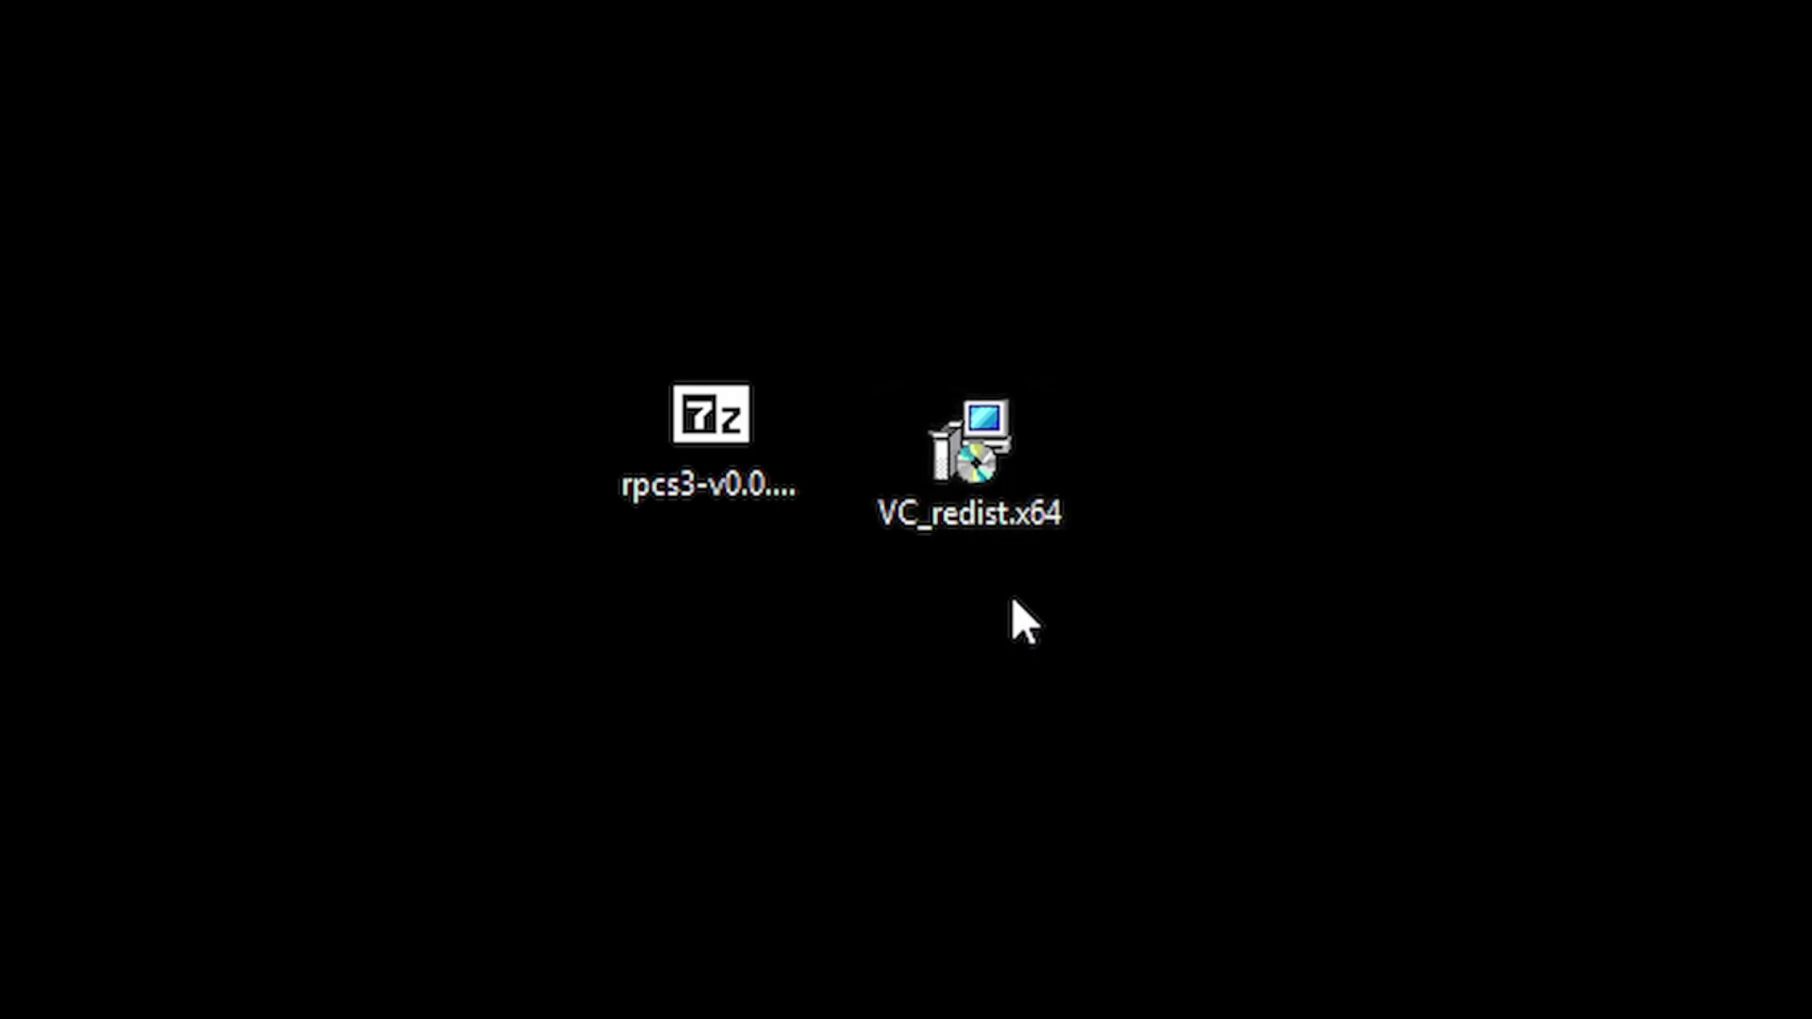
# Step: Run VC_redist.x64 to confirm the redistributable is already installed, then close the setup
pyautogui.click(1025, 505)
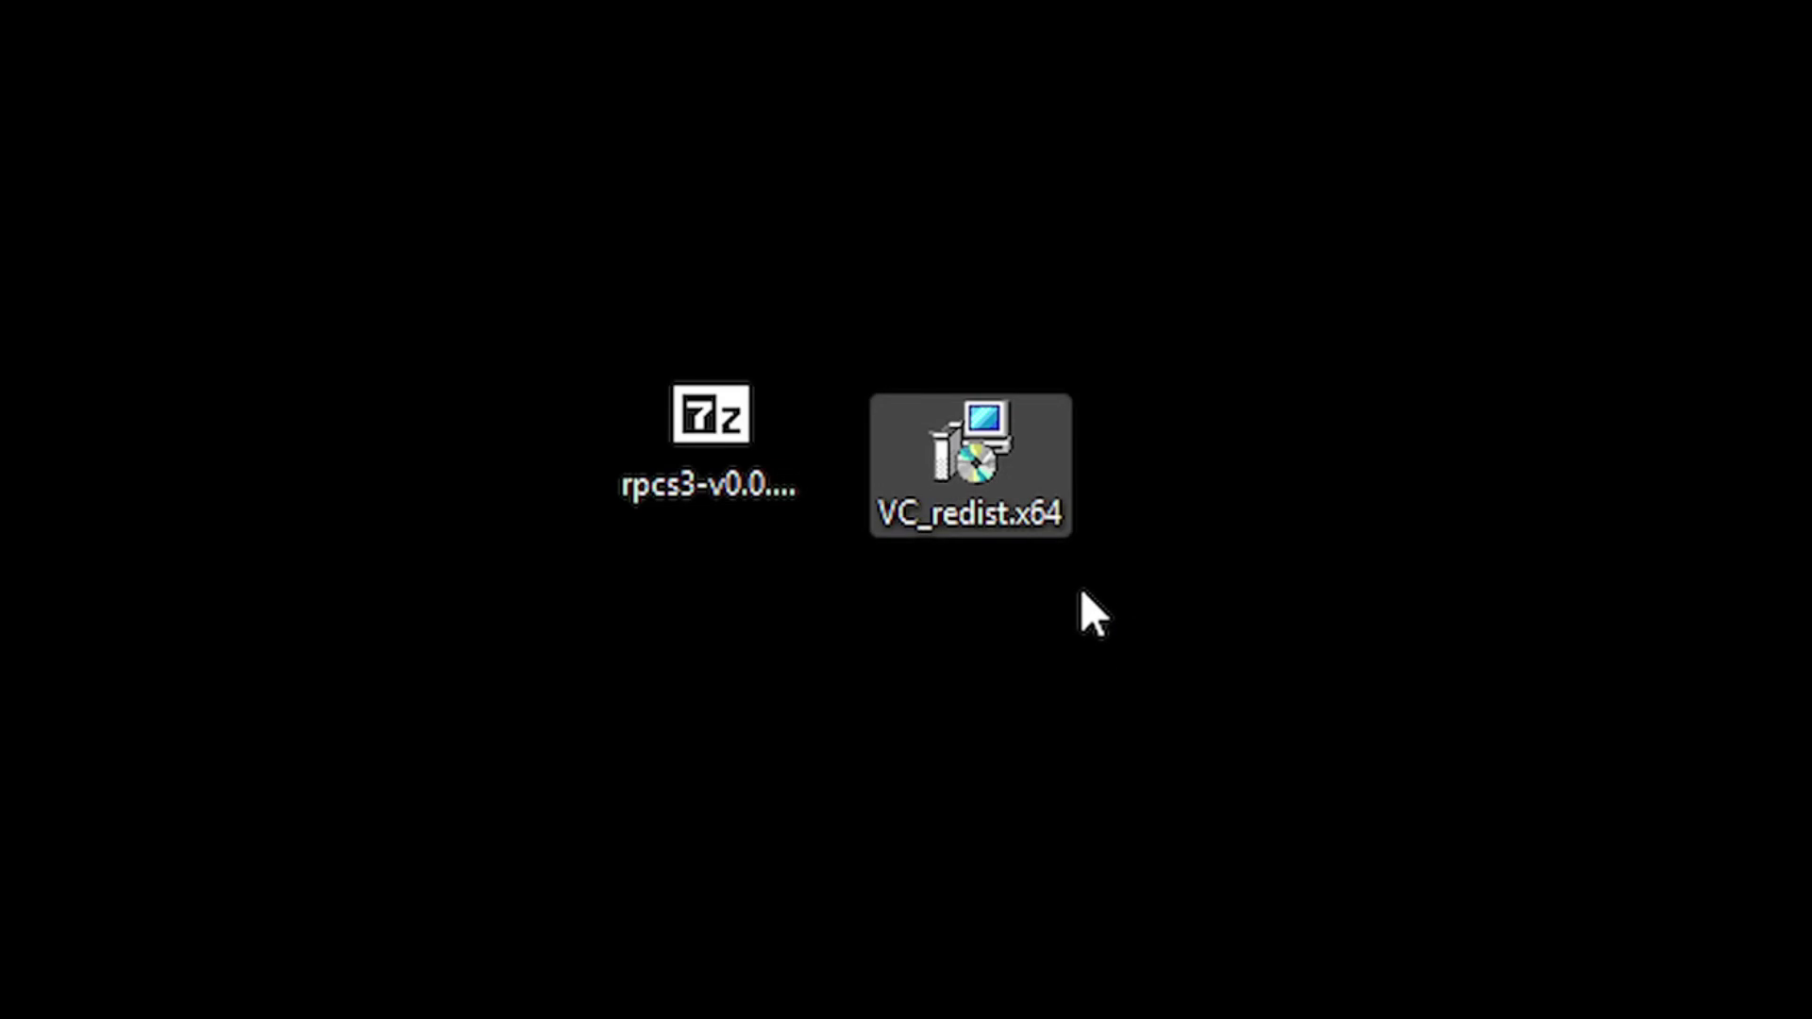
pyautogui.press('Return')
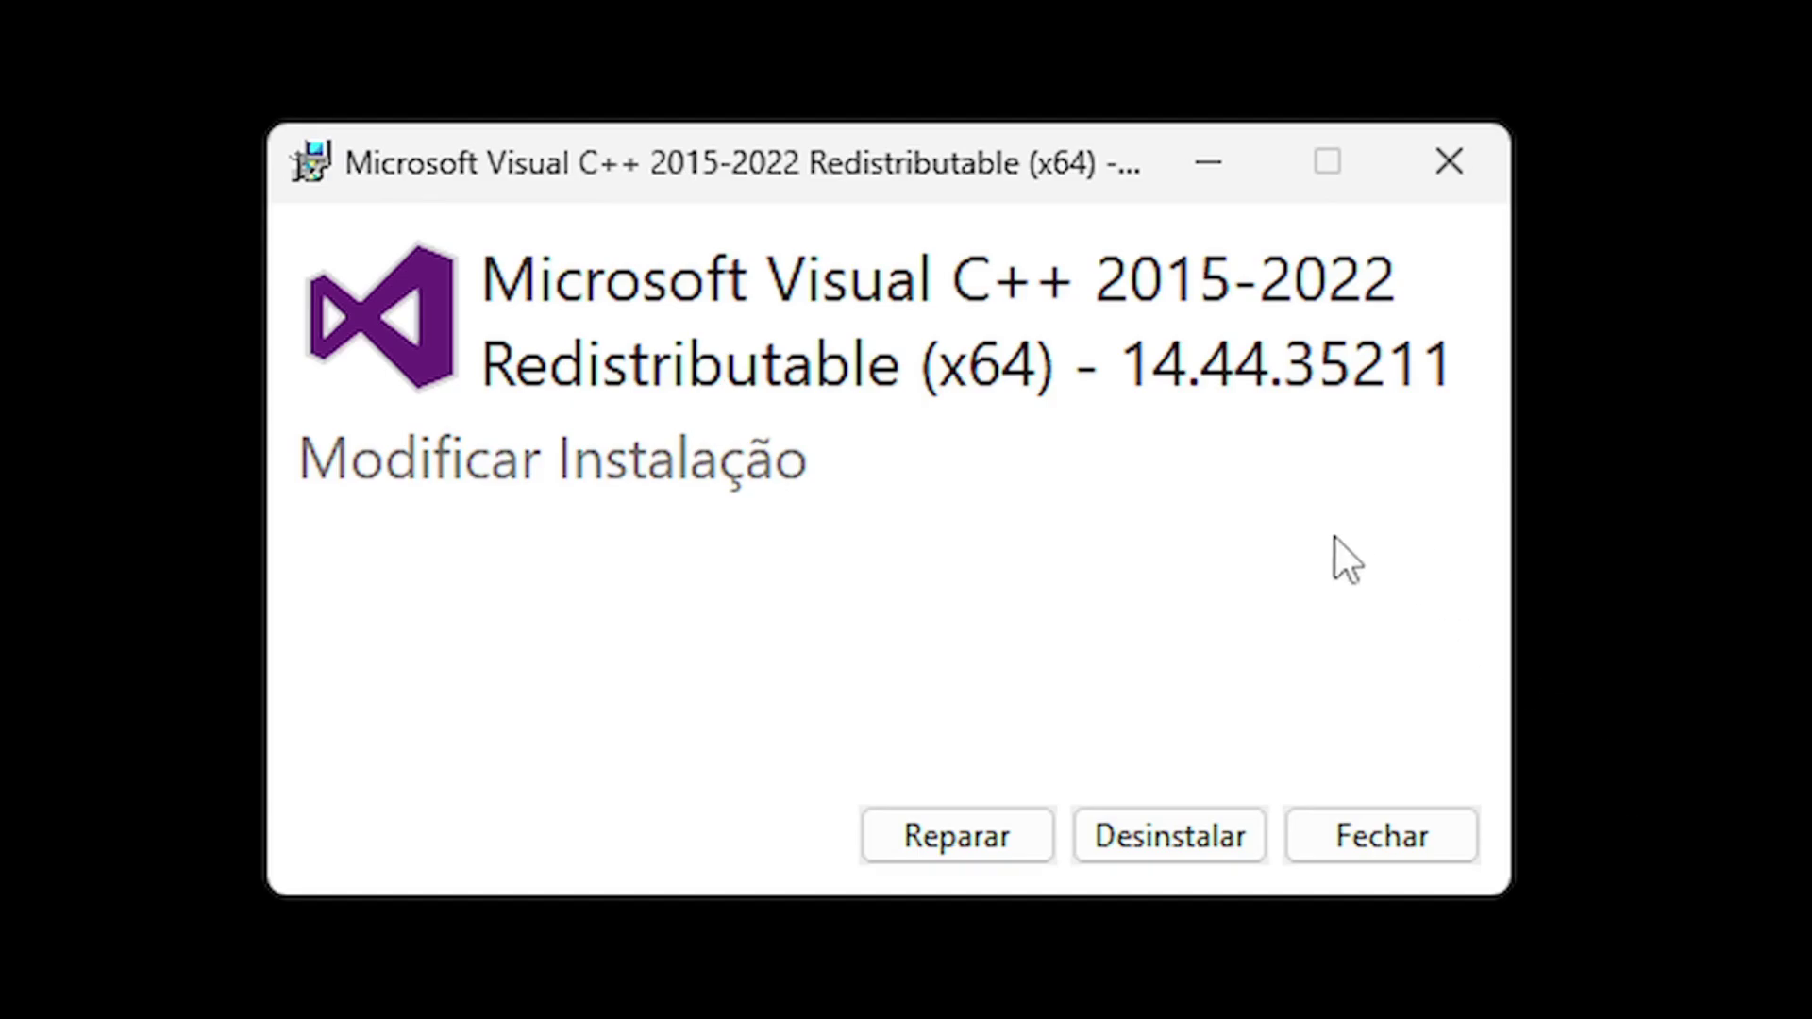
pyautogui.click(1427, 831)
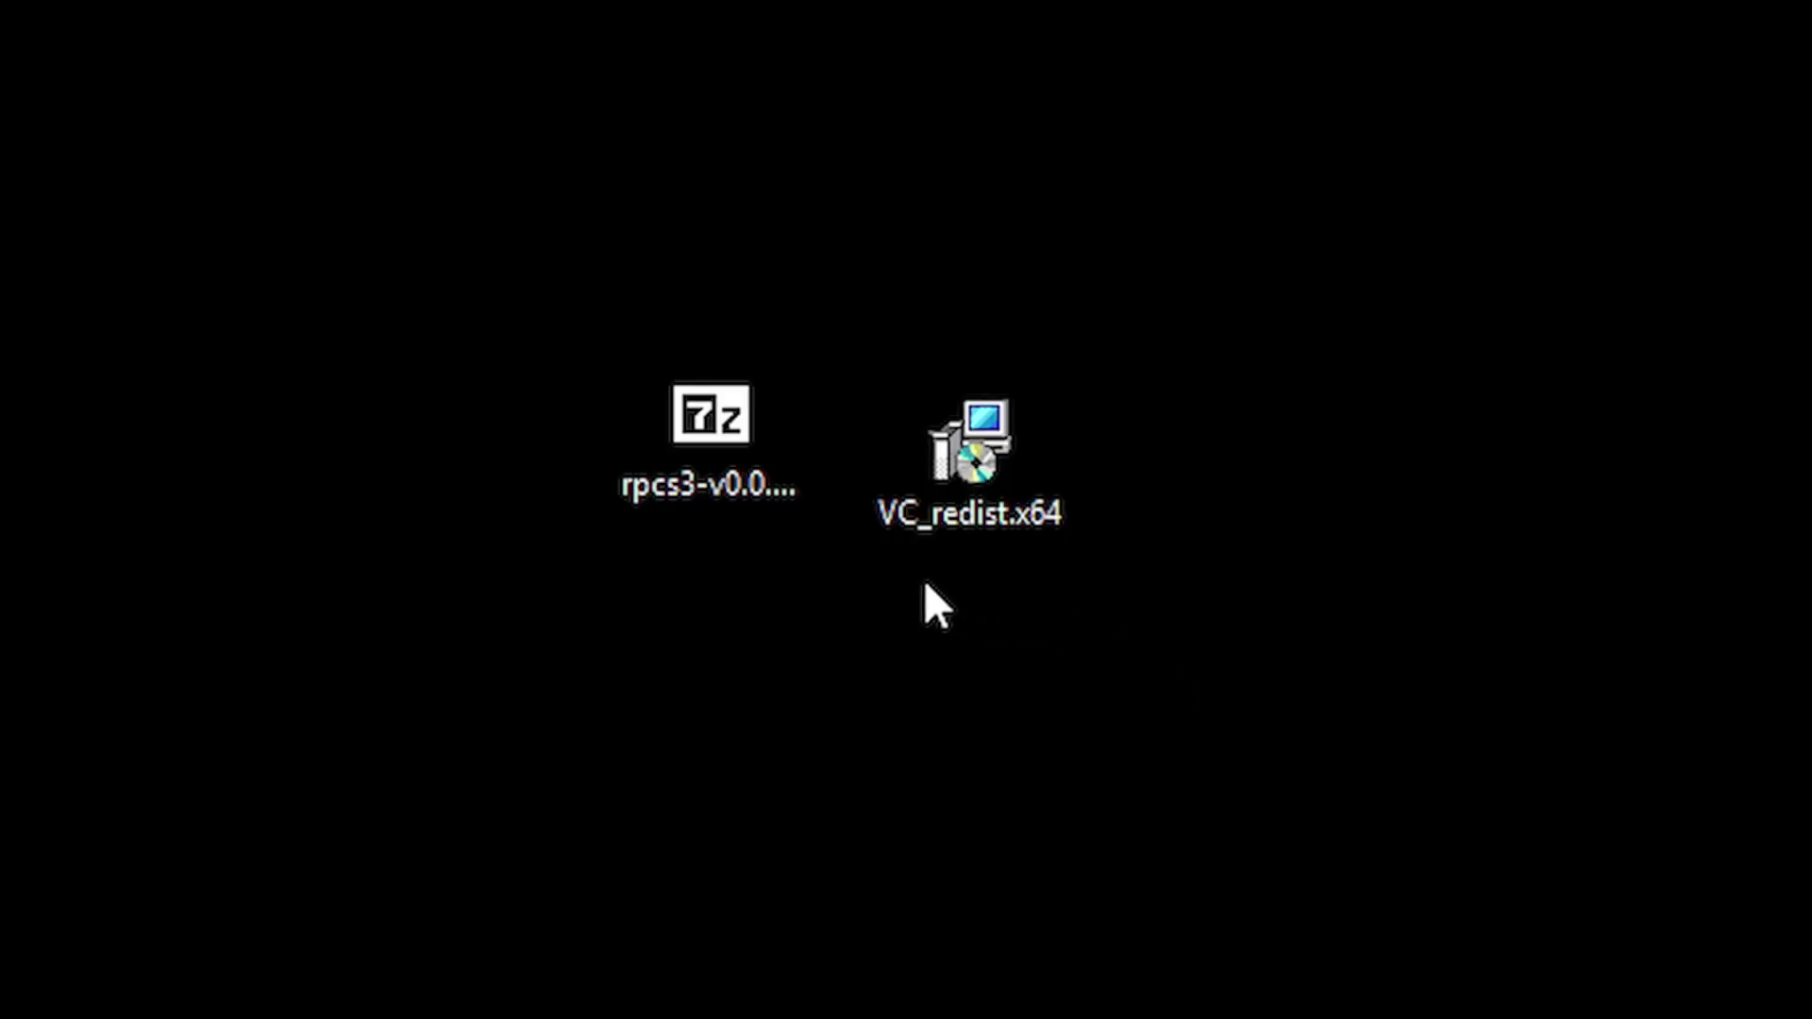
# Step: Permanently delete the VC_redist.x64 installer and select the rpcs3 archive
pyautogui.click(988, 485)
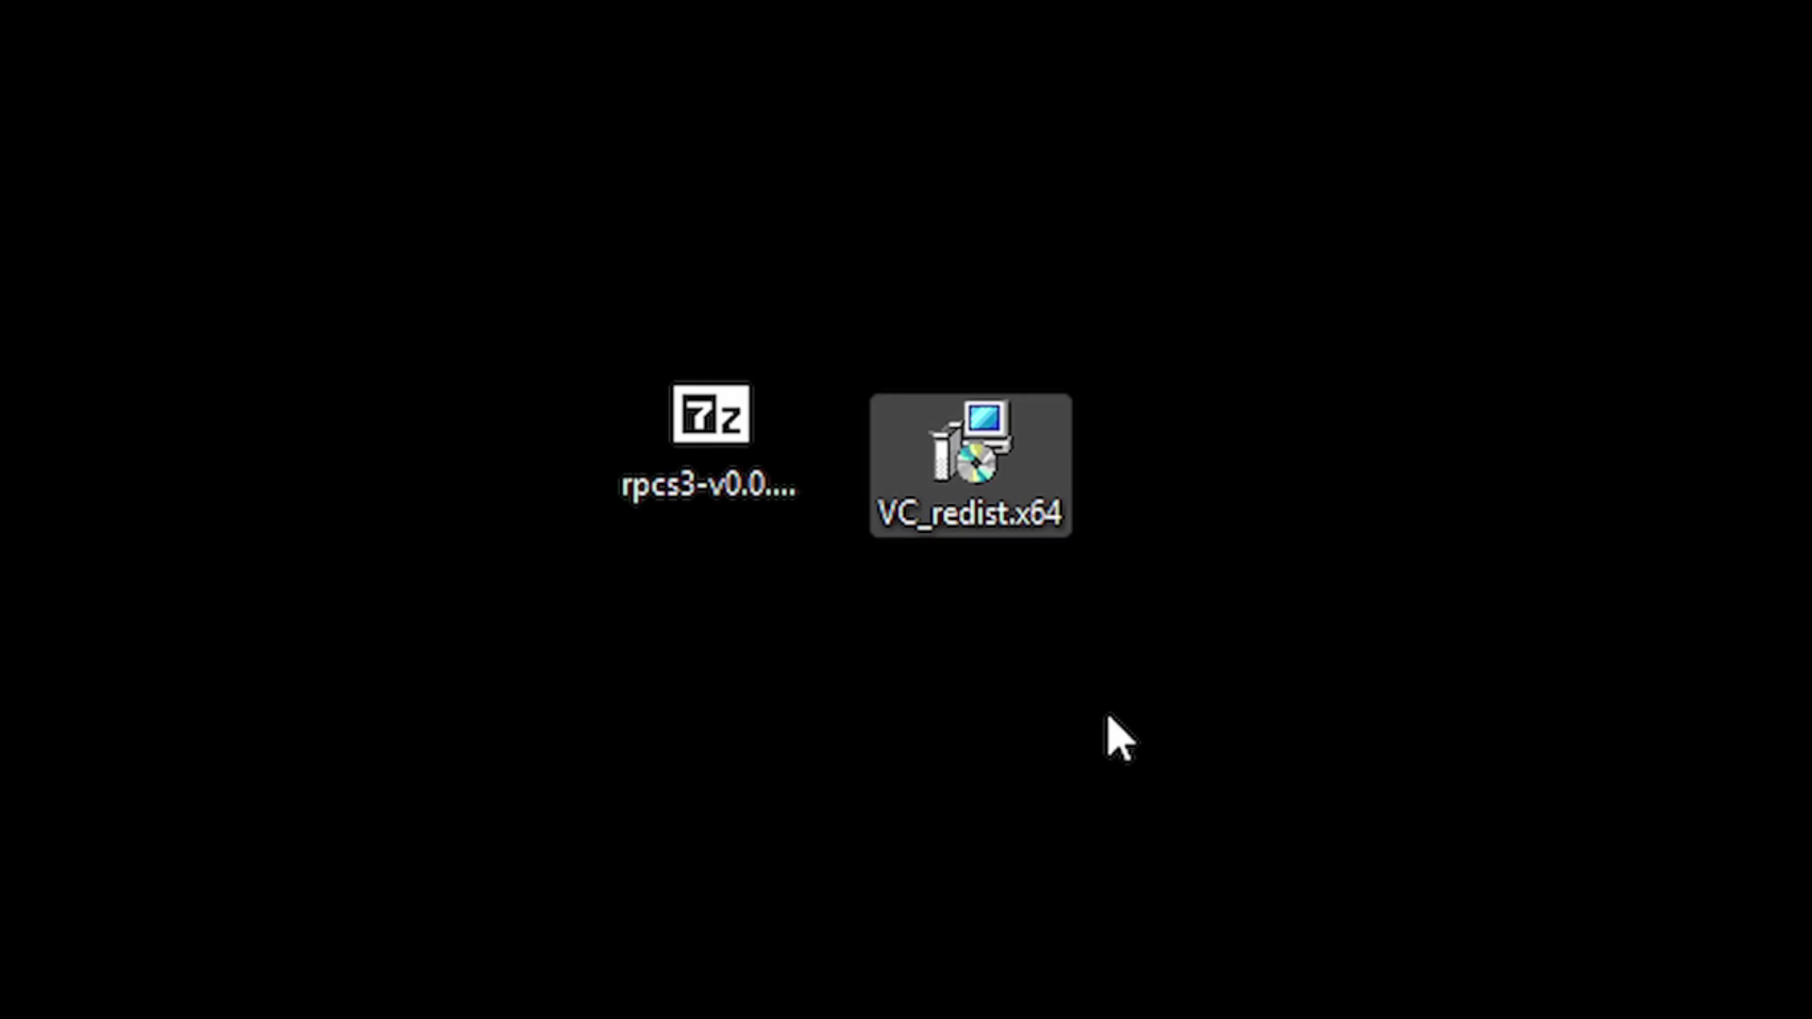
pyautogui.hotkey('shift', 'Delete')
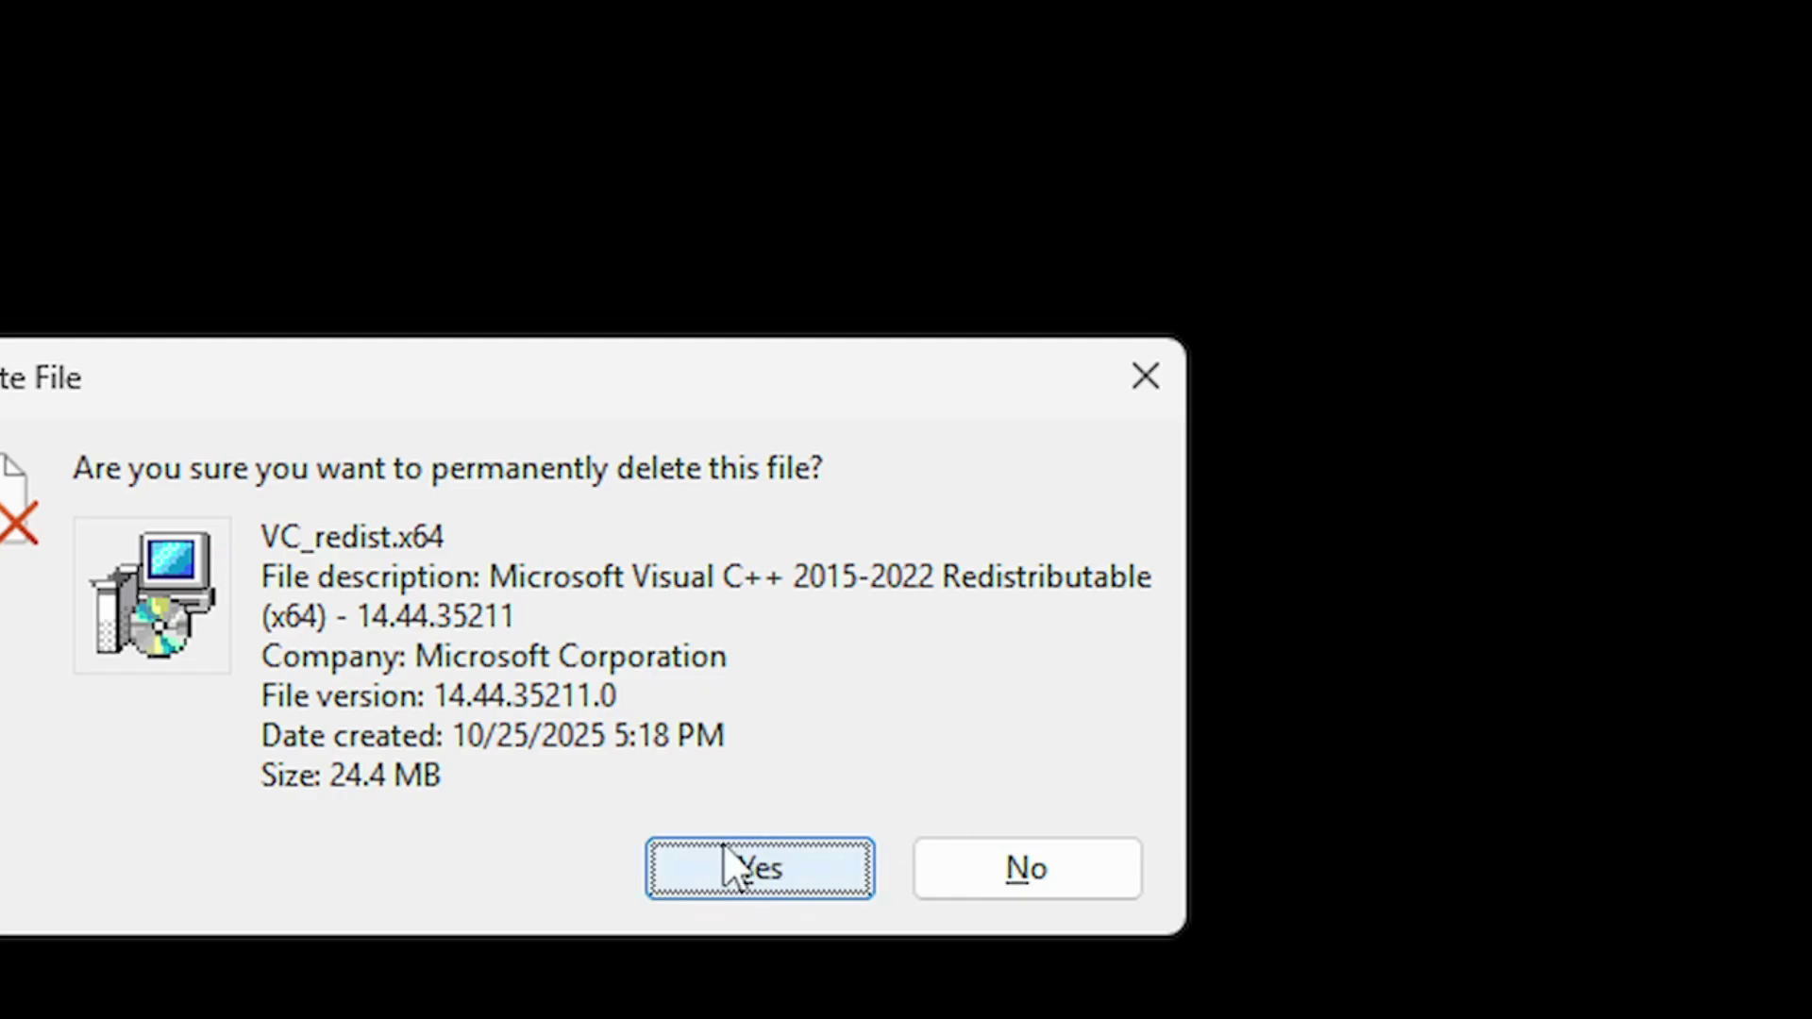
pyautogui.click(767, 876)
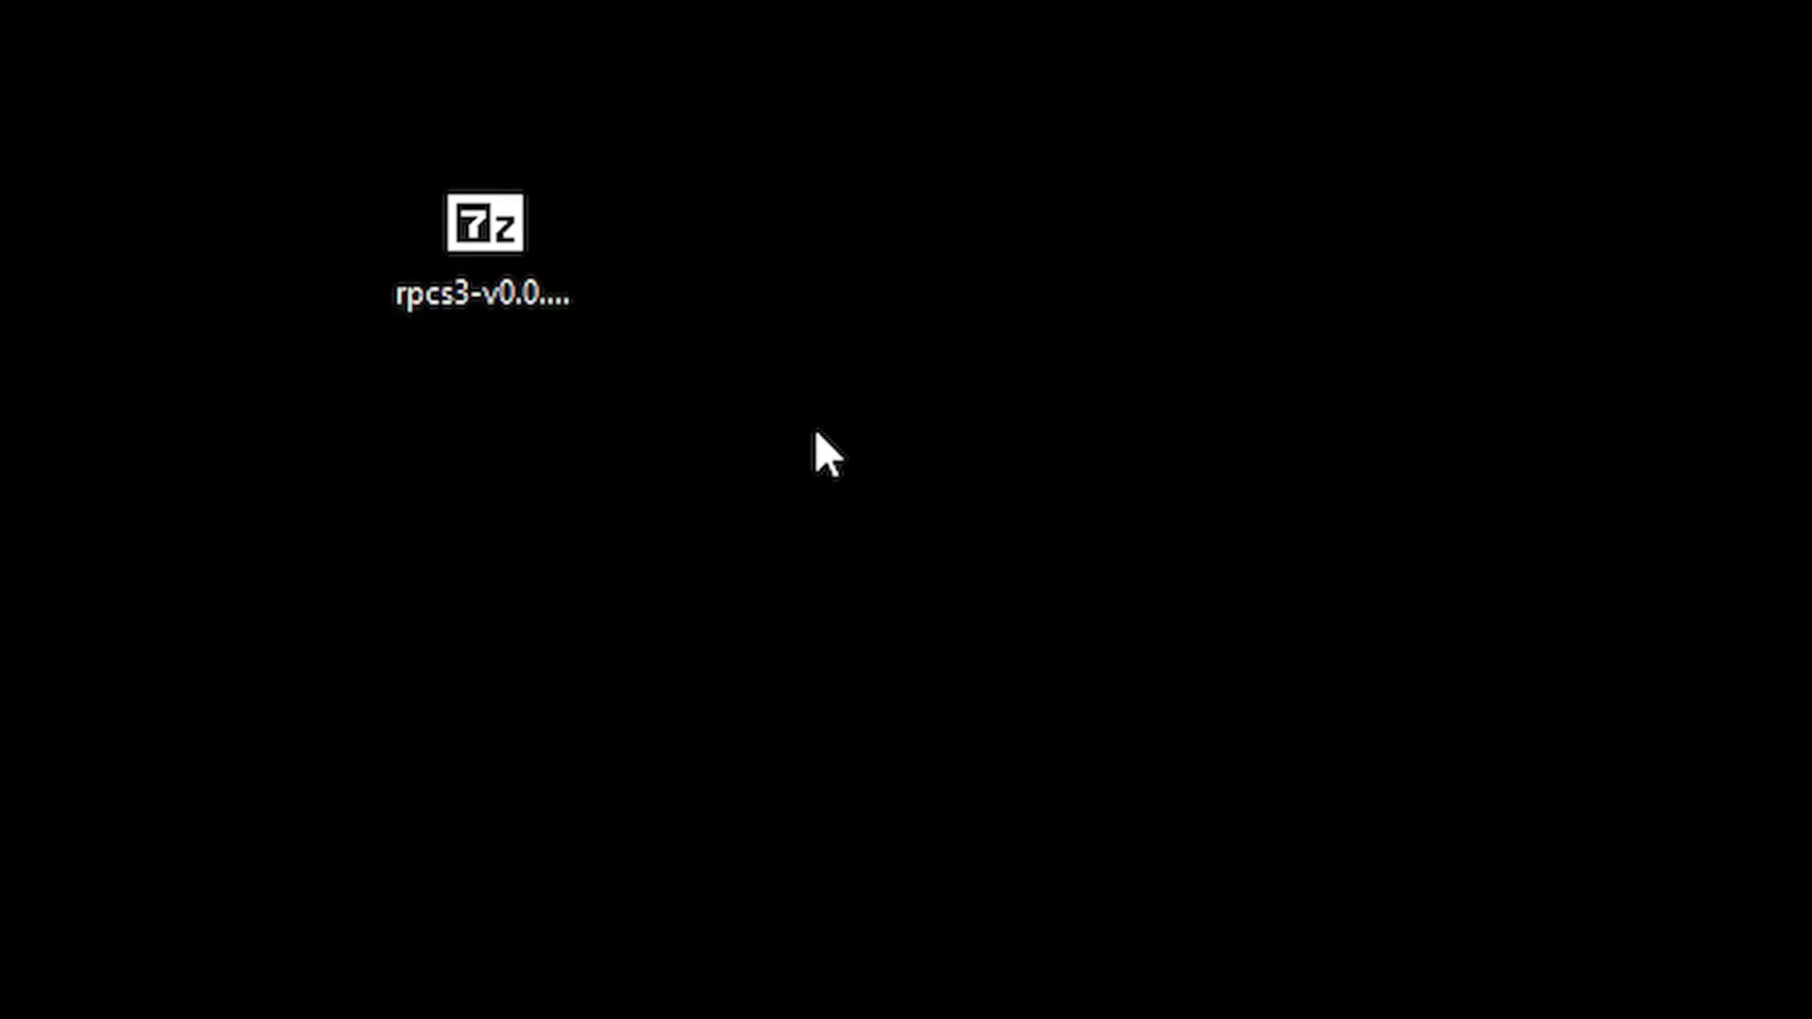
pyautogui.click(494, 253)
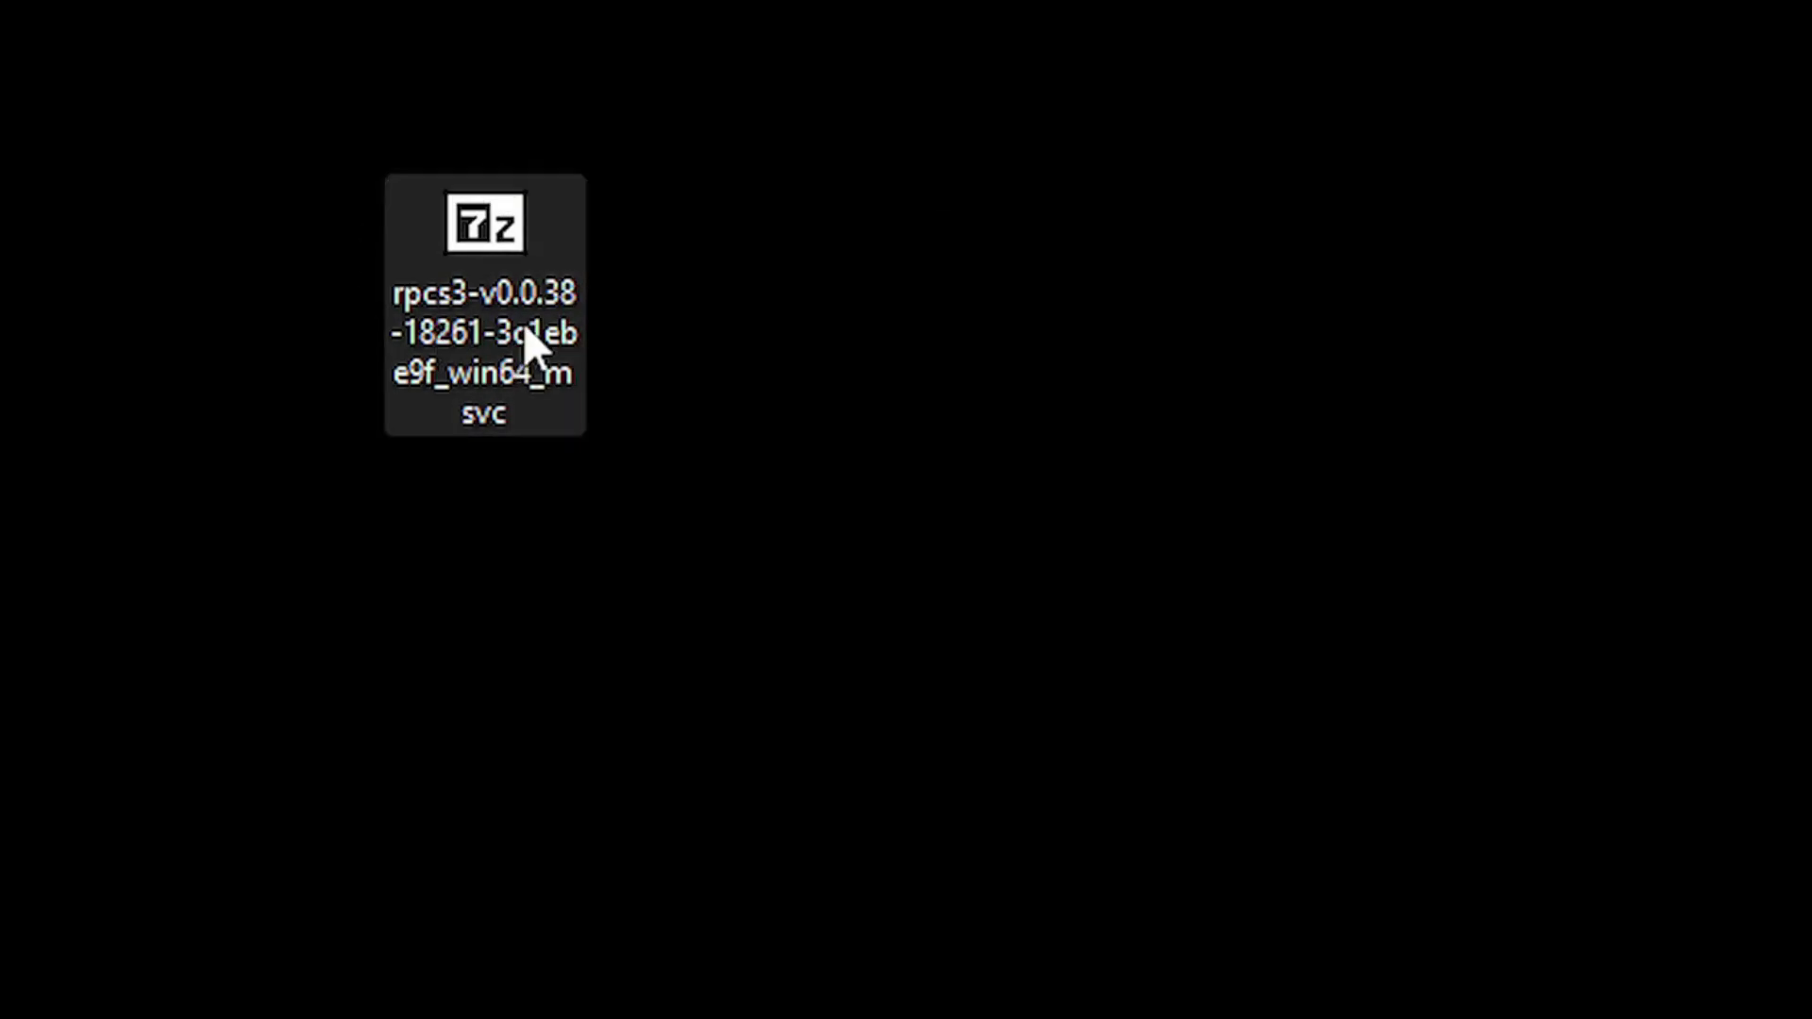
# Step: Extract the rpcs3 archive into a Desktop folder, then permanently delete the archive
pyautogui.rightClick(512, 283)
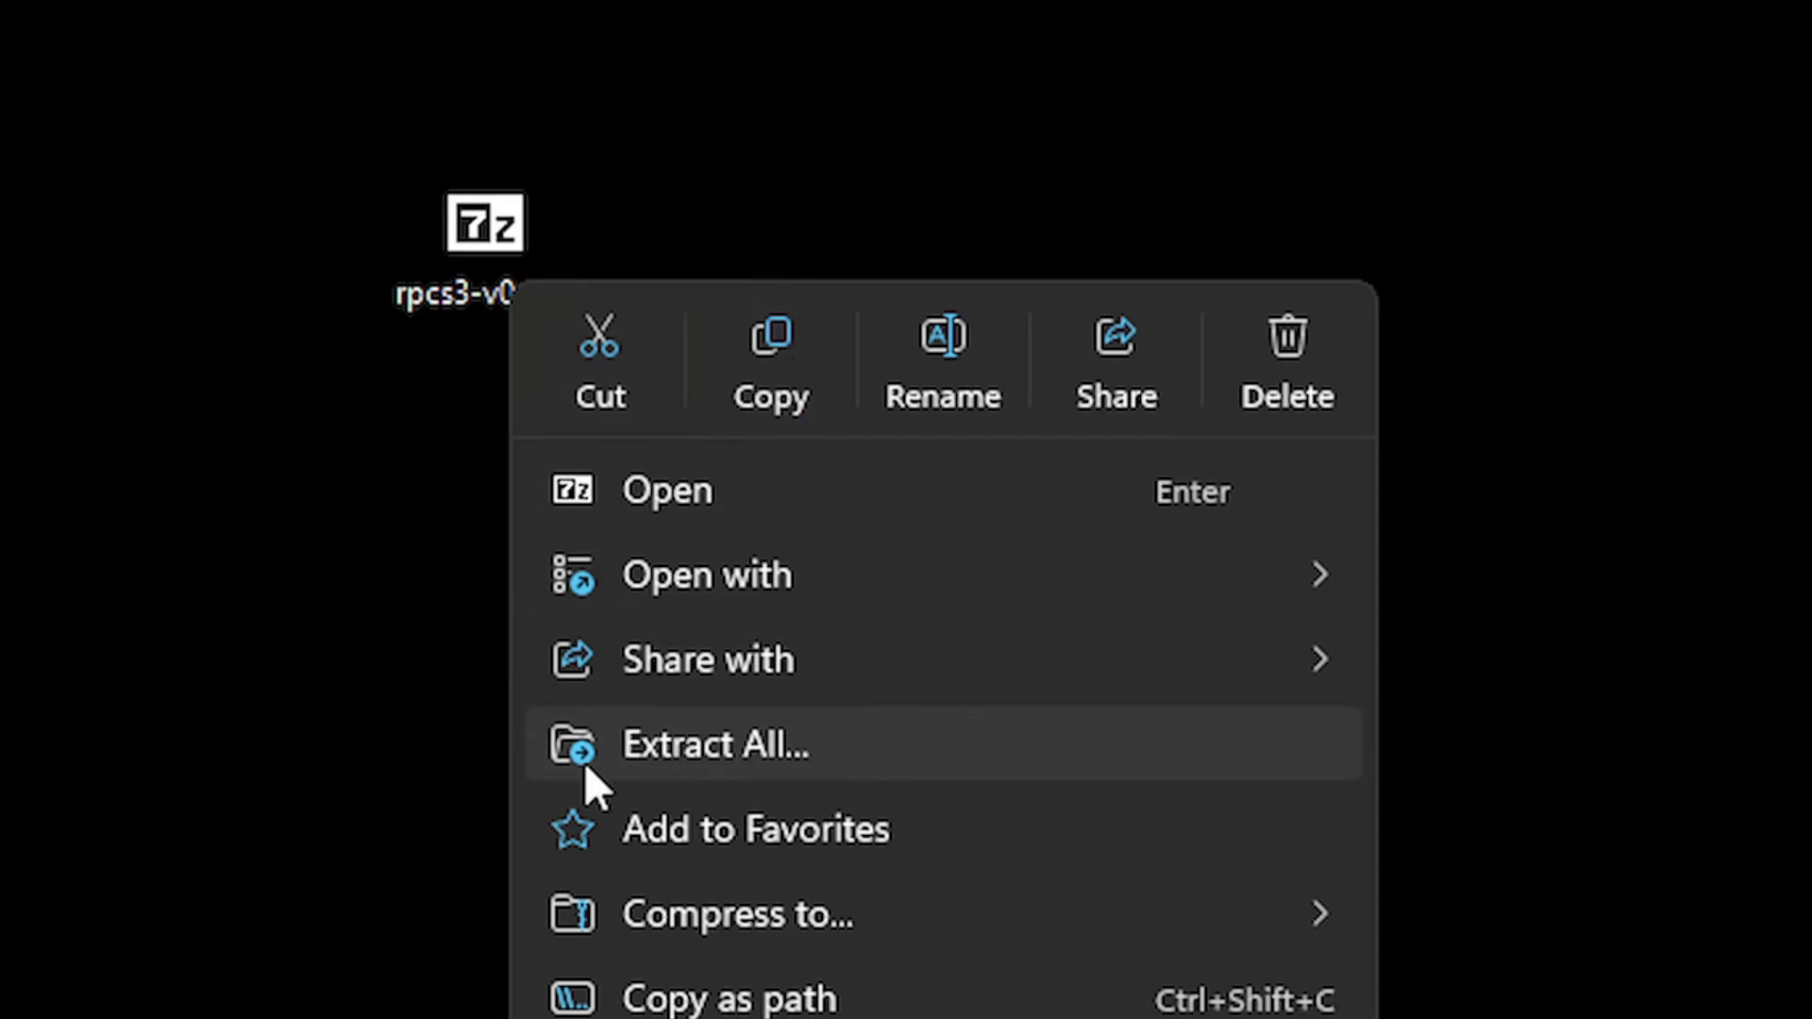
pyautogui.click(865, 763)
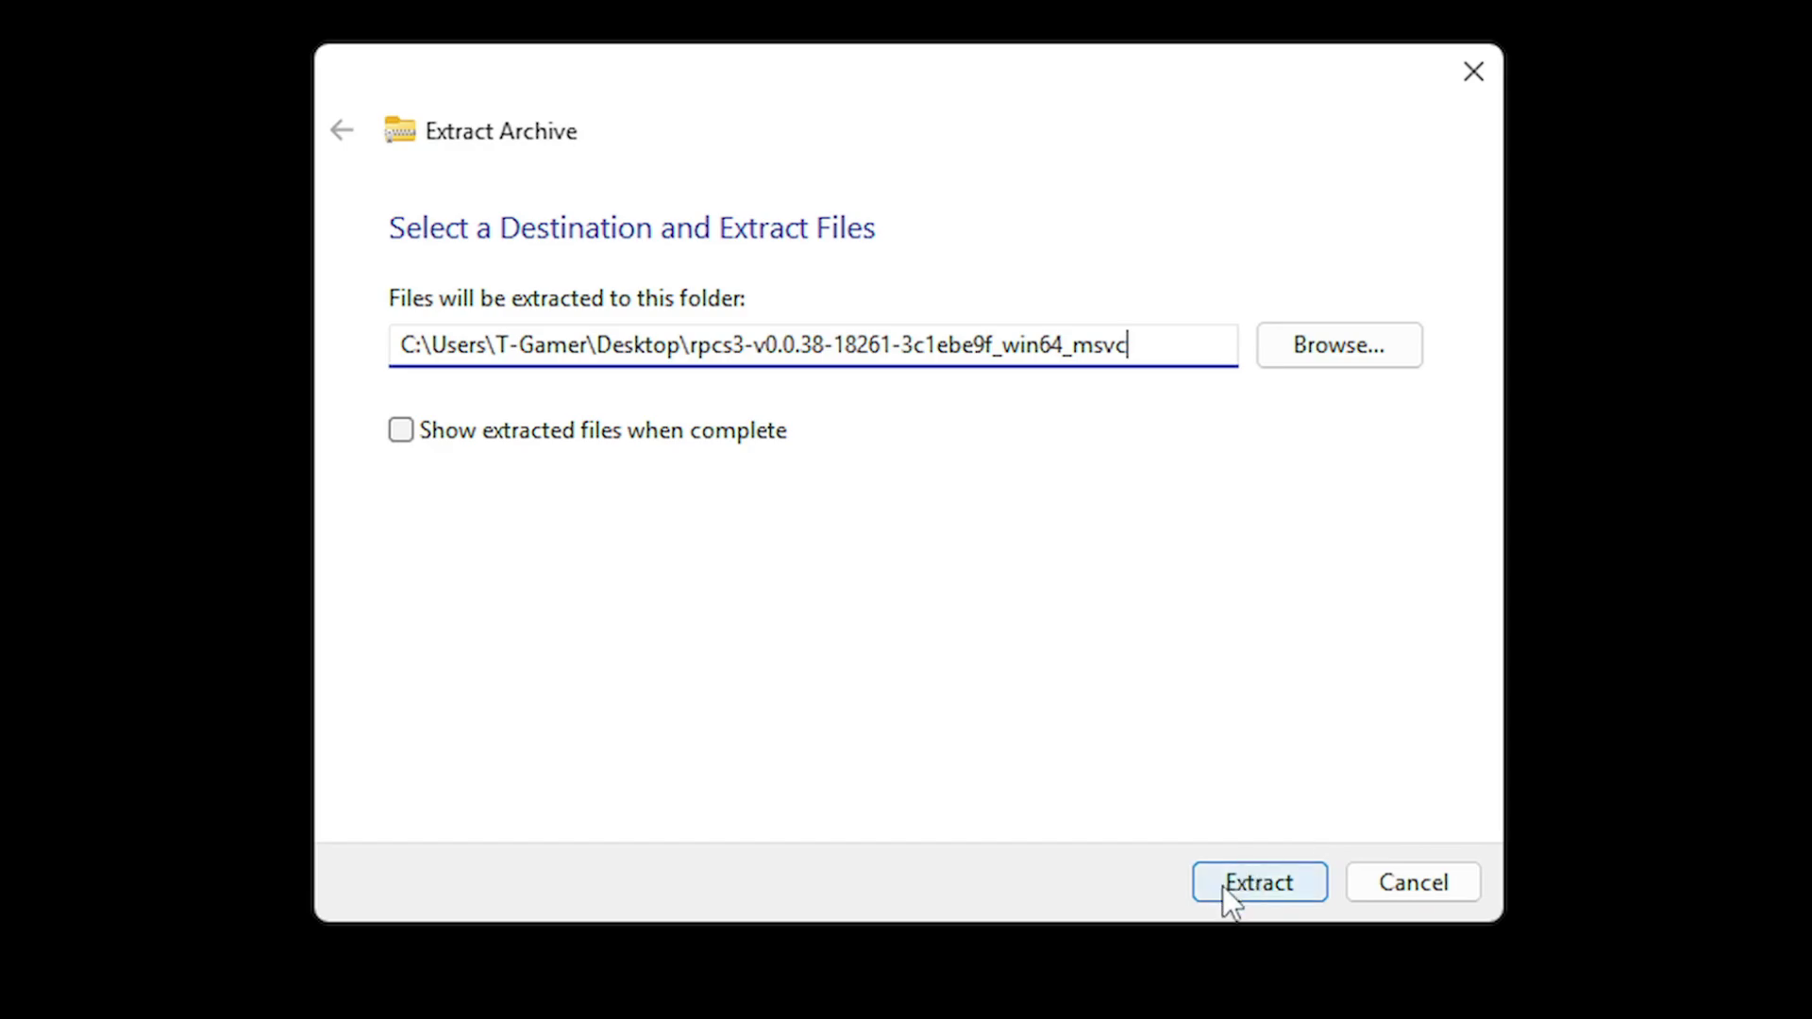
pyautogui.click(1270, 891)
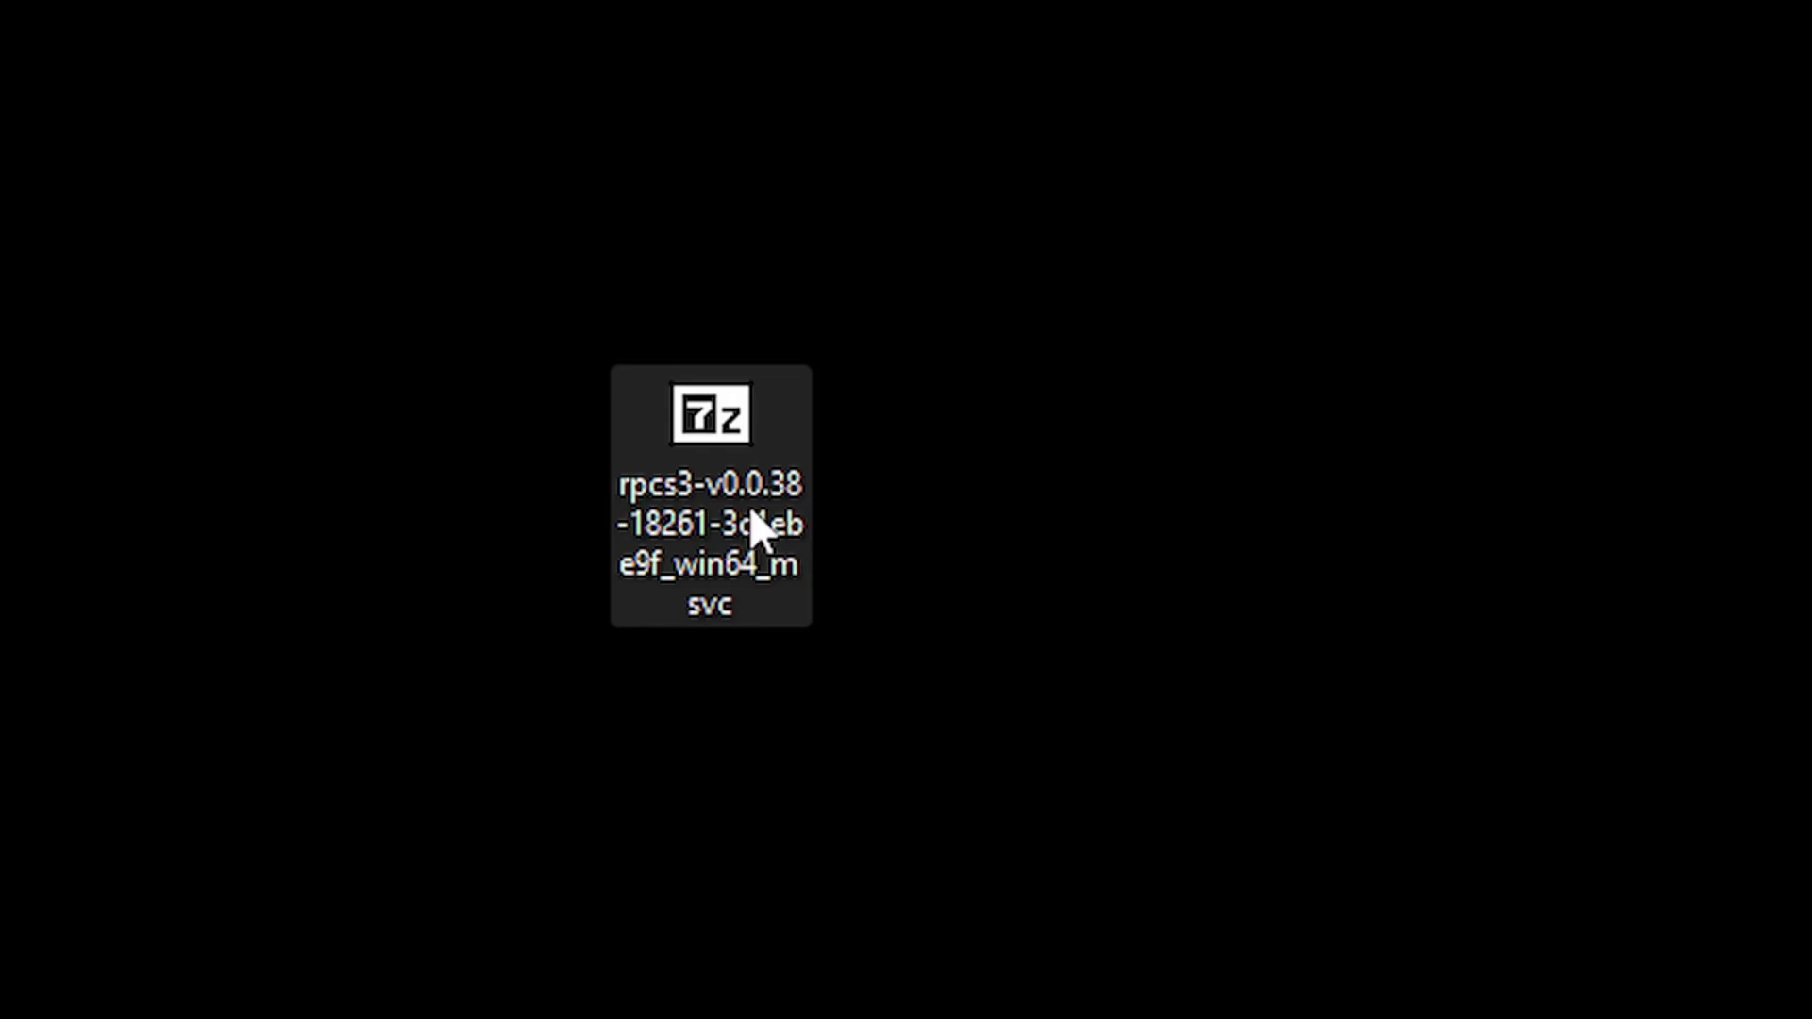
pyautogui.hotkey('shift', 'Delete')
pyautogui.press('Return')
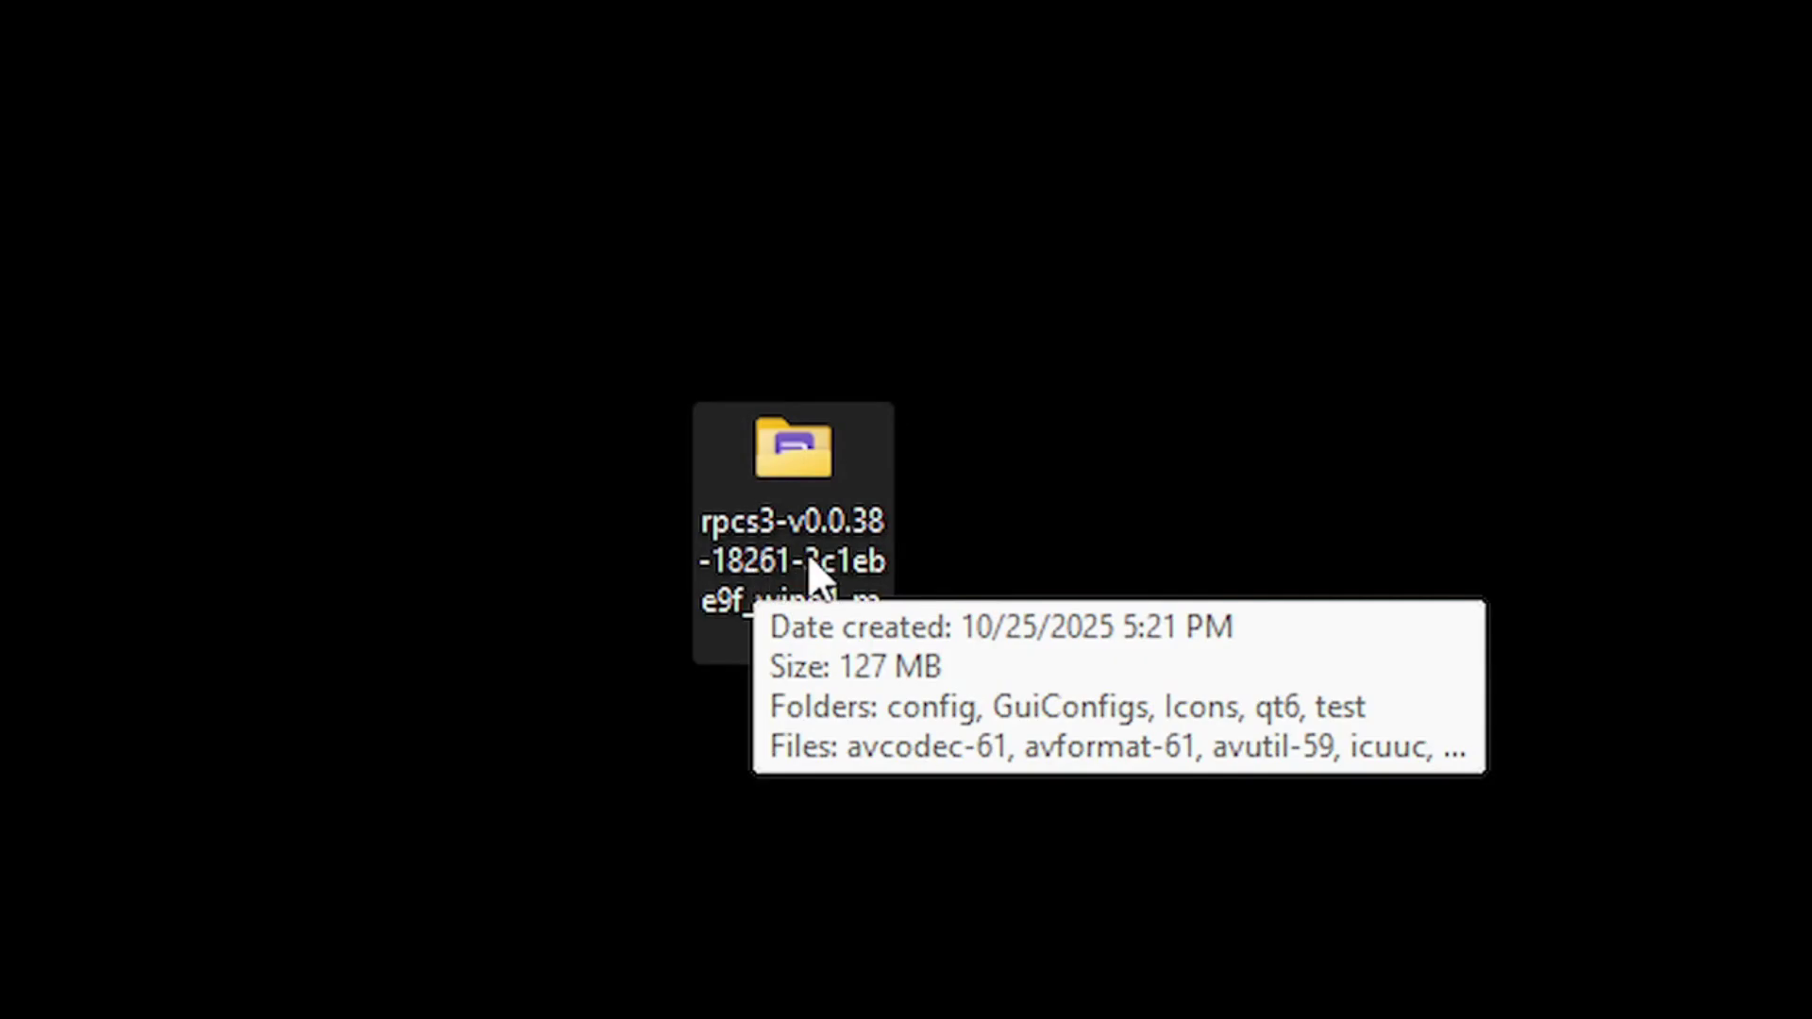
# Step: Open the extracted rpcs3-v0.0.38-18261 folder and launch the rpcs3 emulator
pyautogui.click(808, 575)
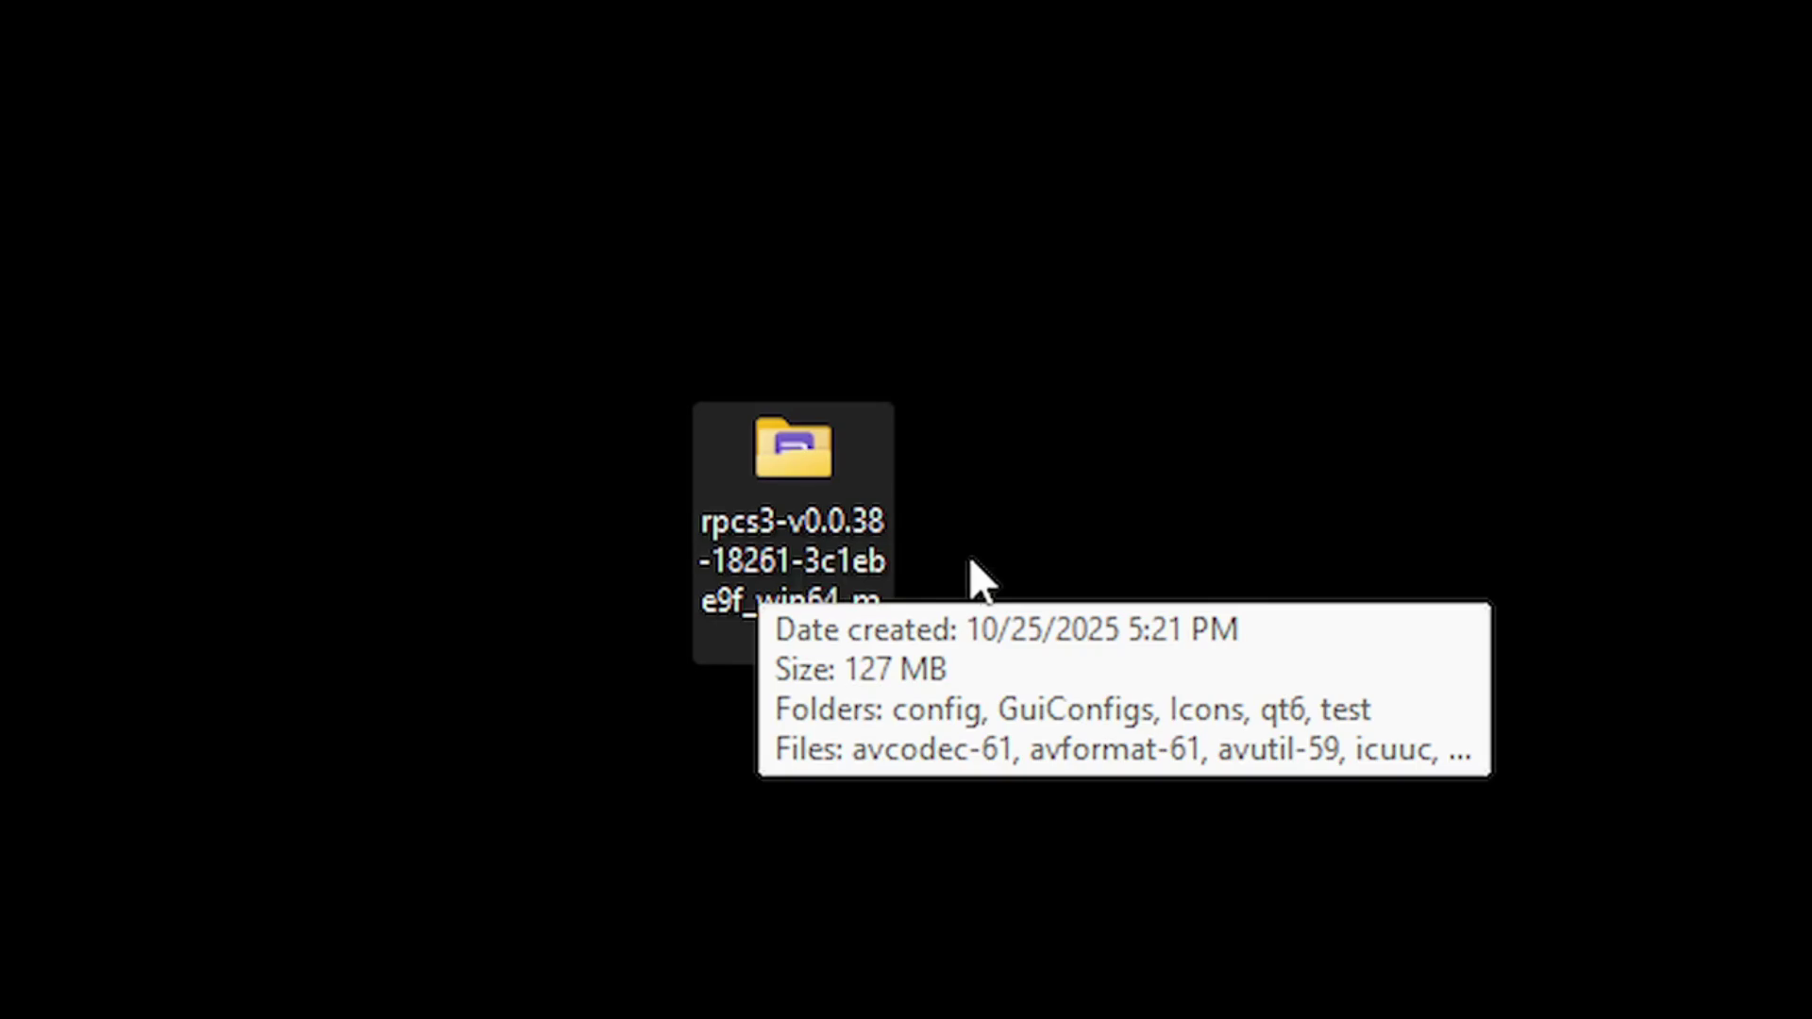
pyautogui.press('Return')
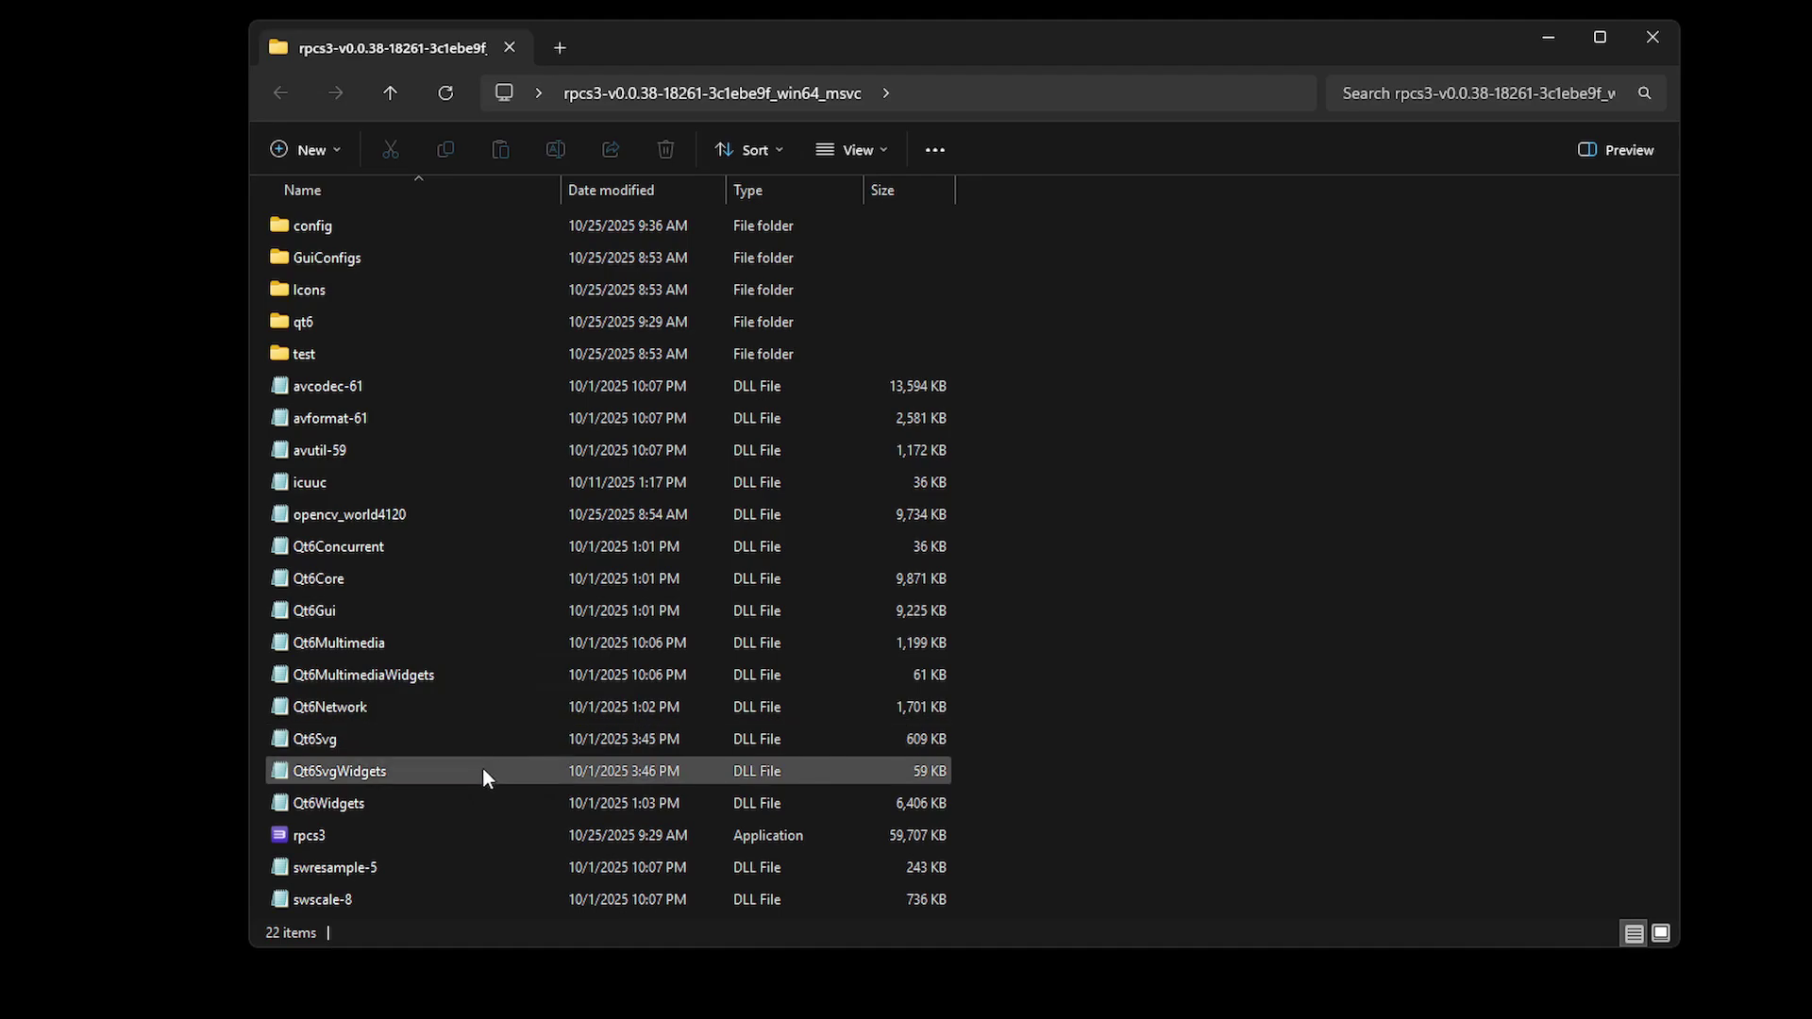
pyautogui.click(325, 836)
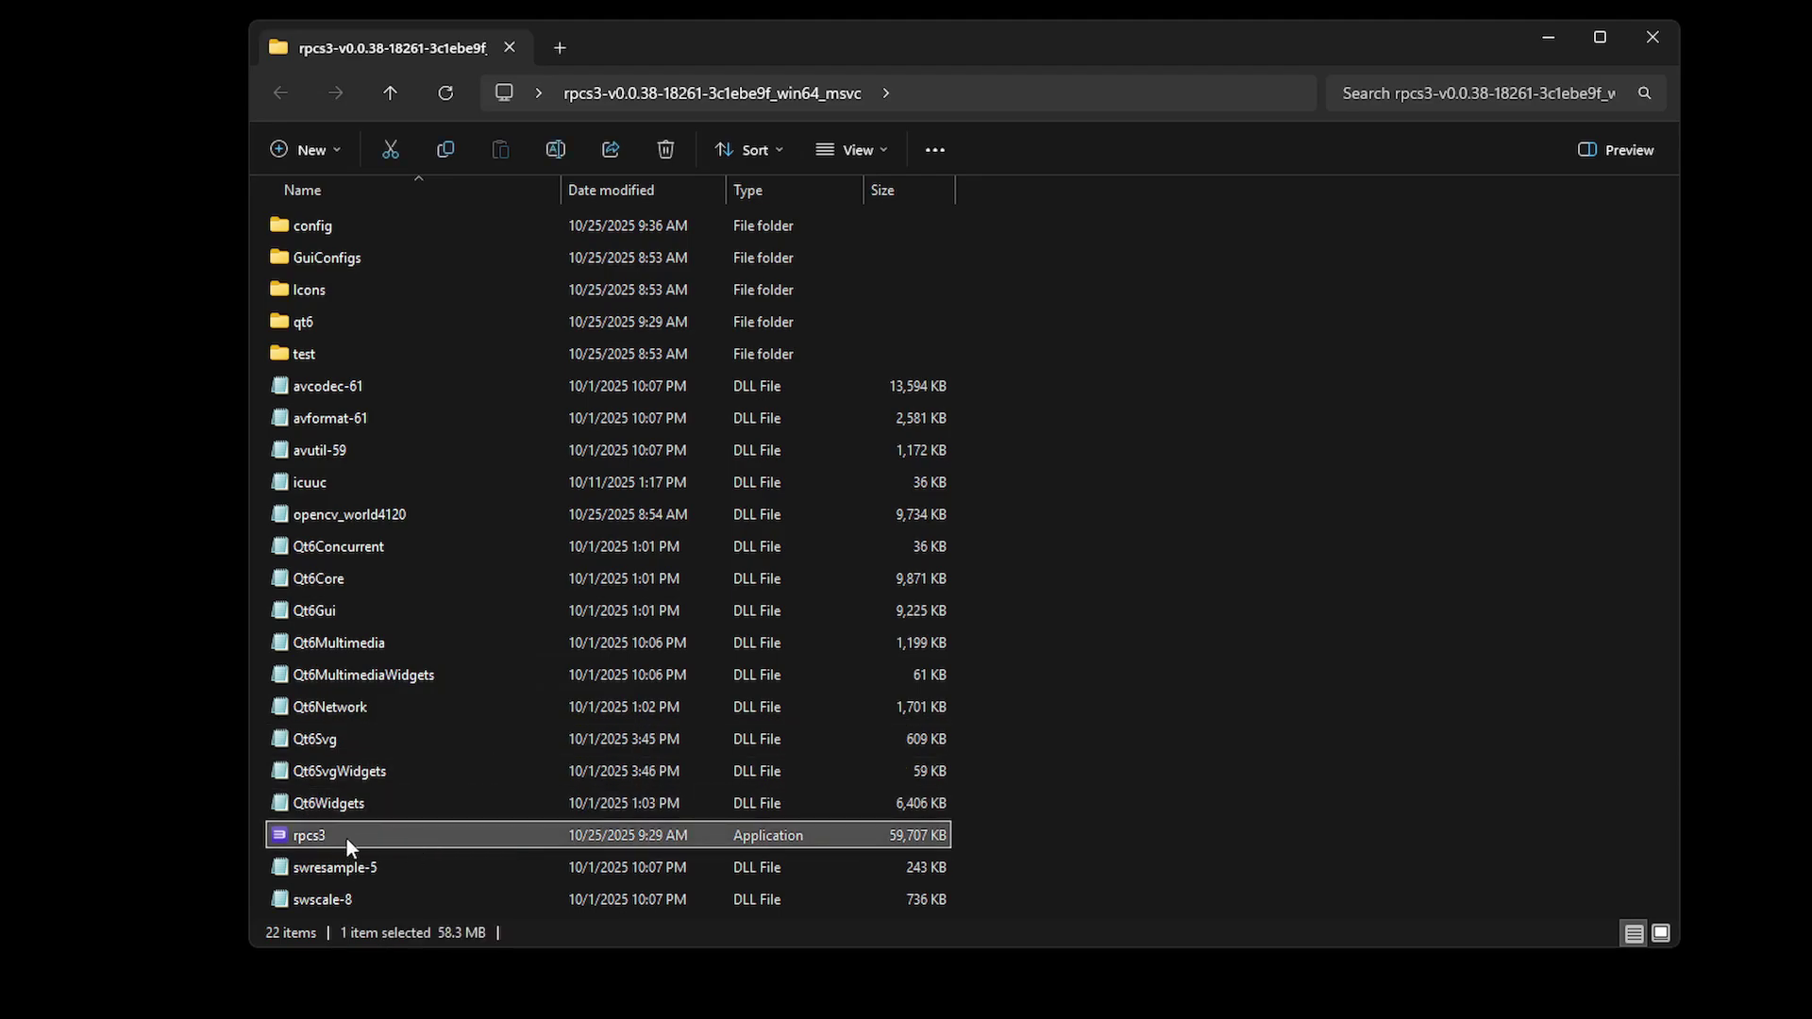
pyautogui.doubleClick(609, 836)
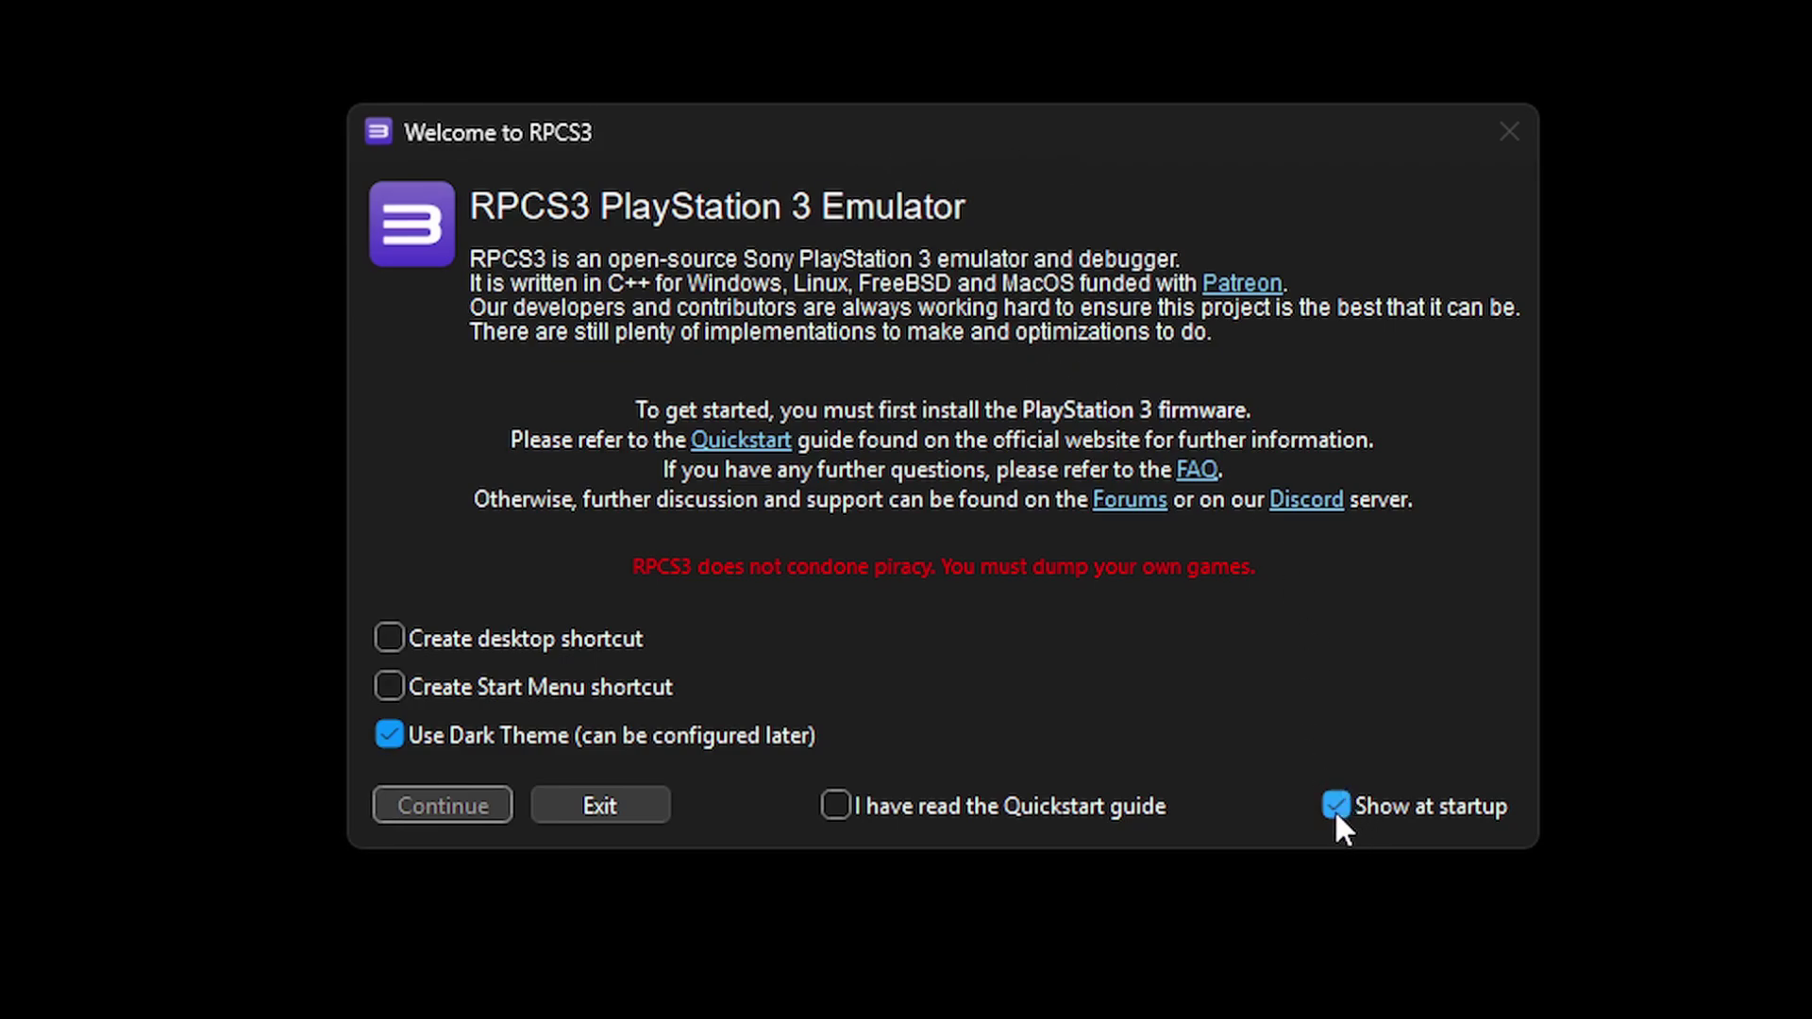
# Step: Tick 'I have read the Quickstart guide' and continue to RPCS3's main window
pyautogui.click(836, 804)
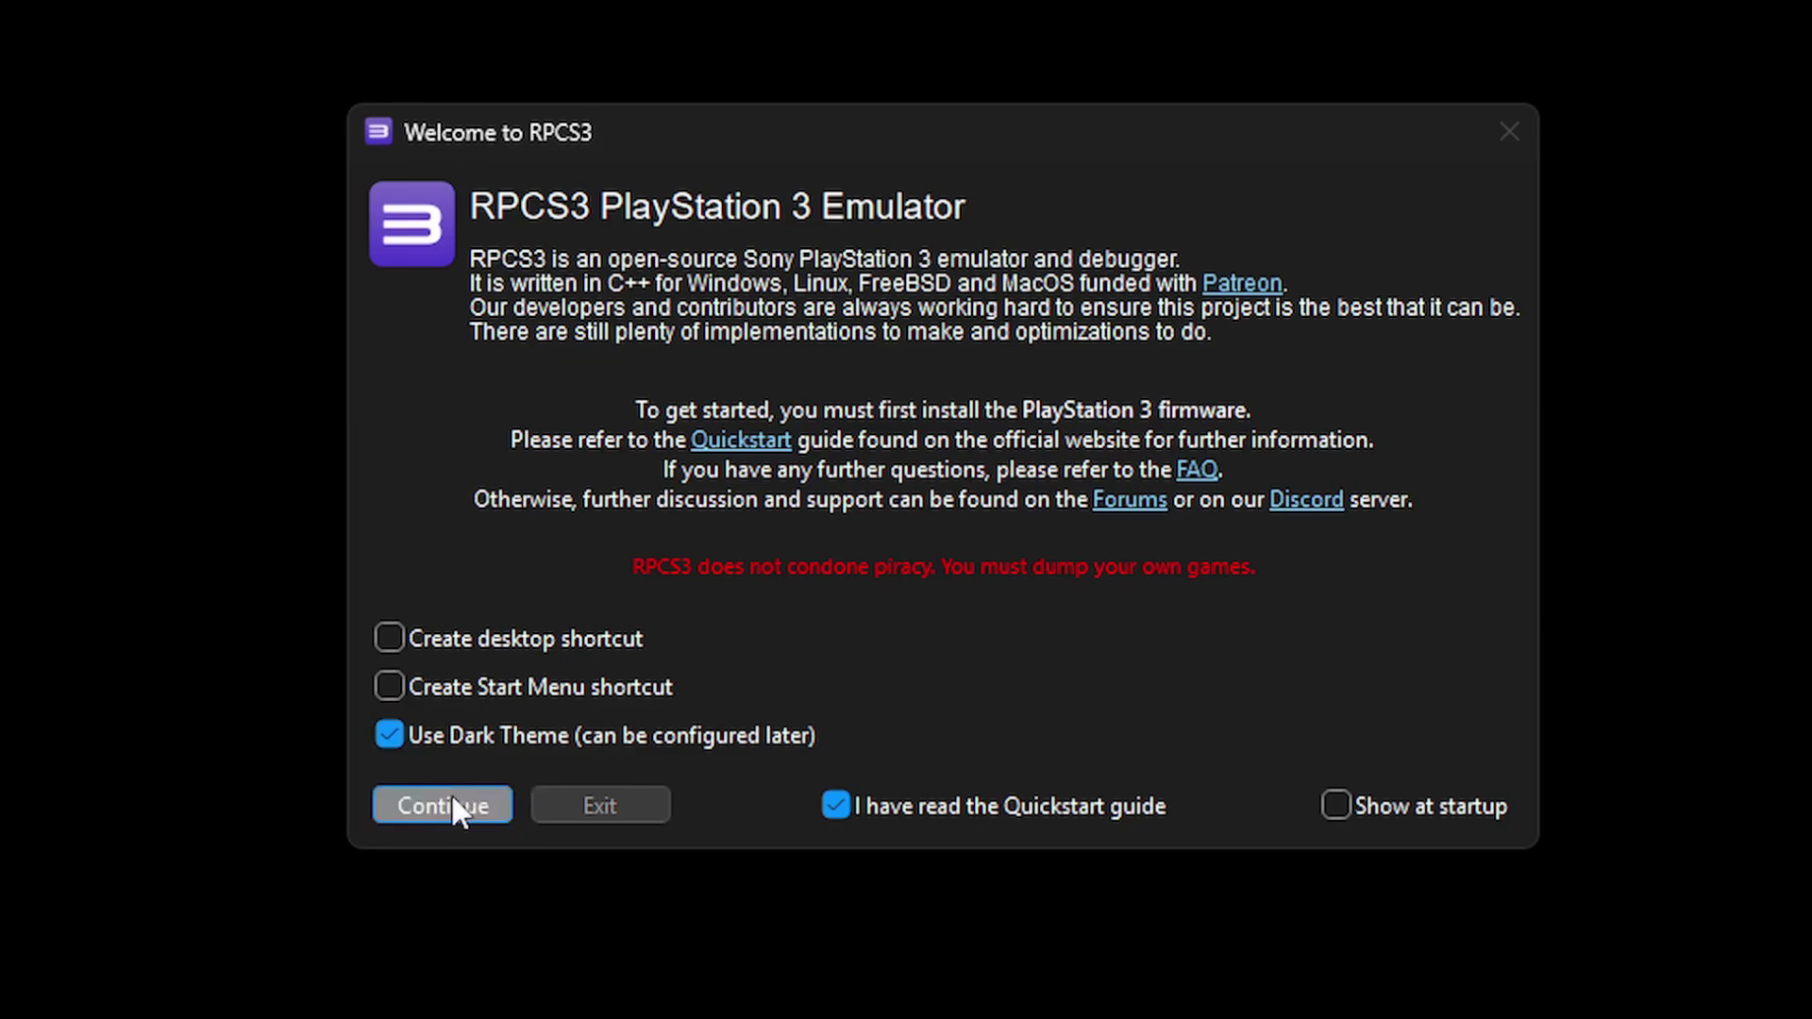
pyautogui.click(508, 814)
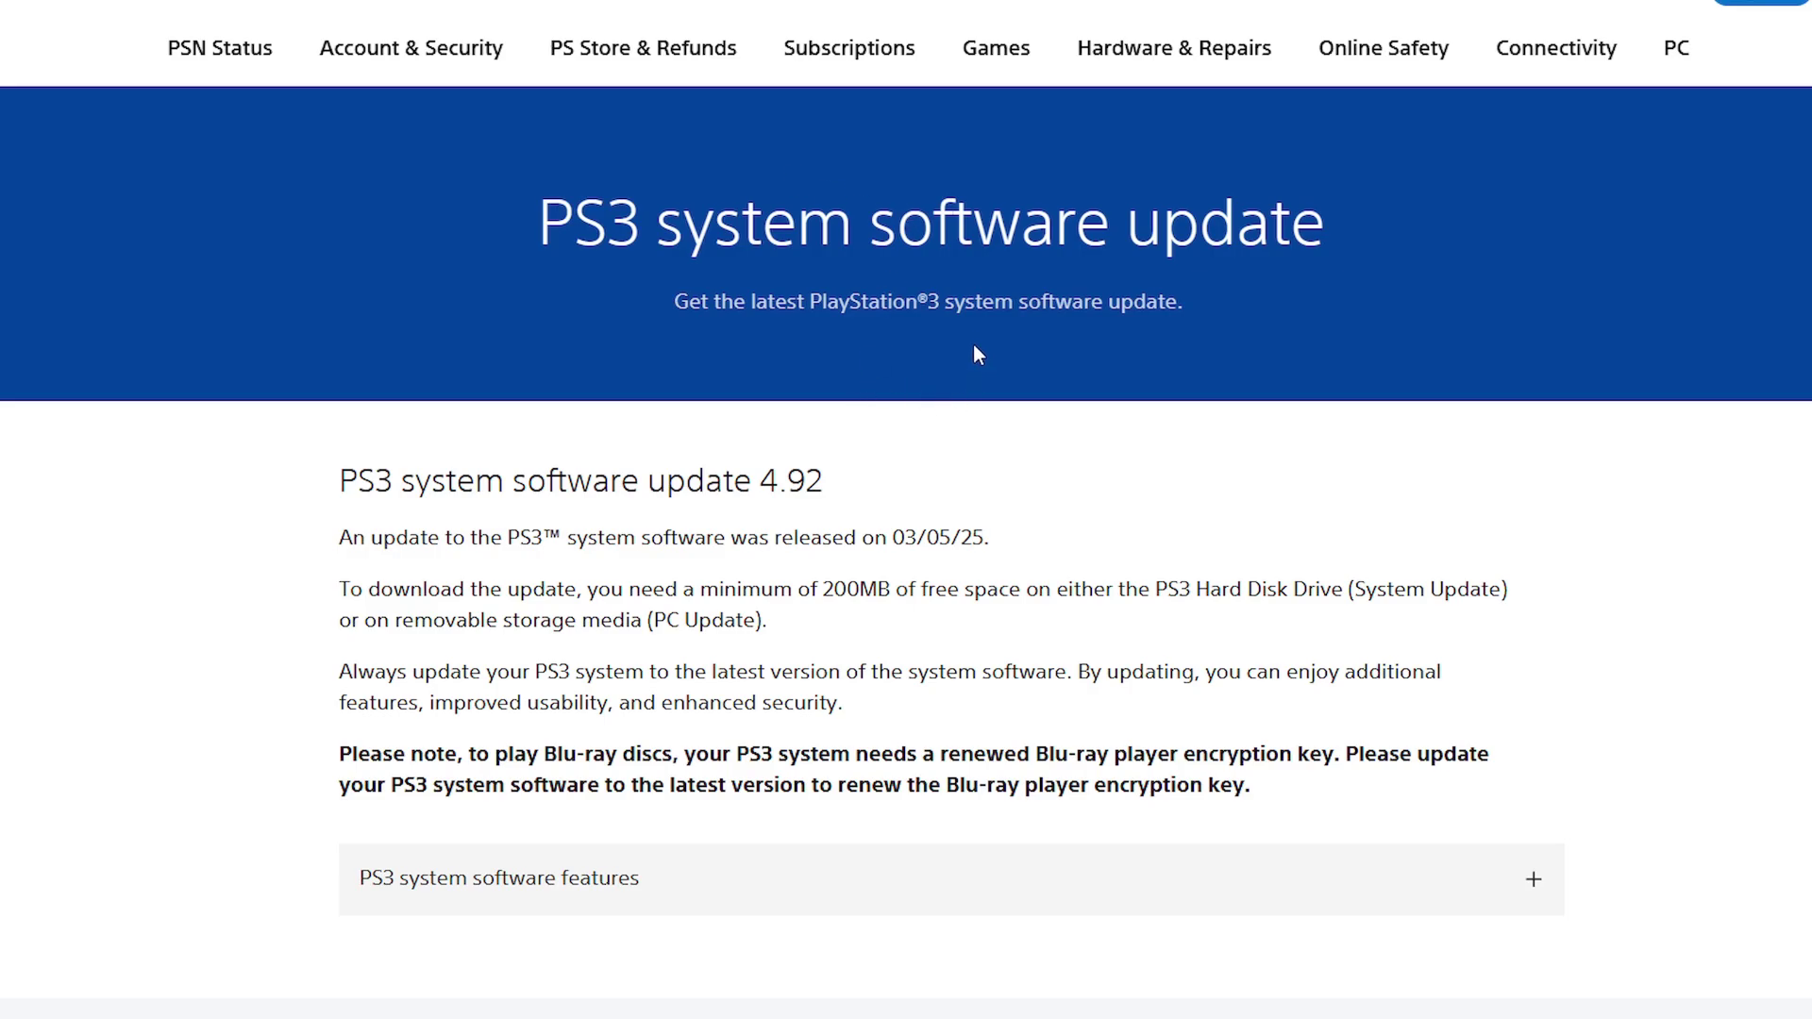
# Step: Expand the computer update instructions and copy the Download PS3 Update link address
pyautogui.scroll(-5, 977, 356)
pyautogui.scroll(-4, 976, 338)
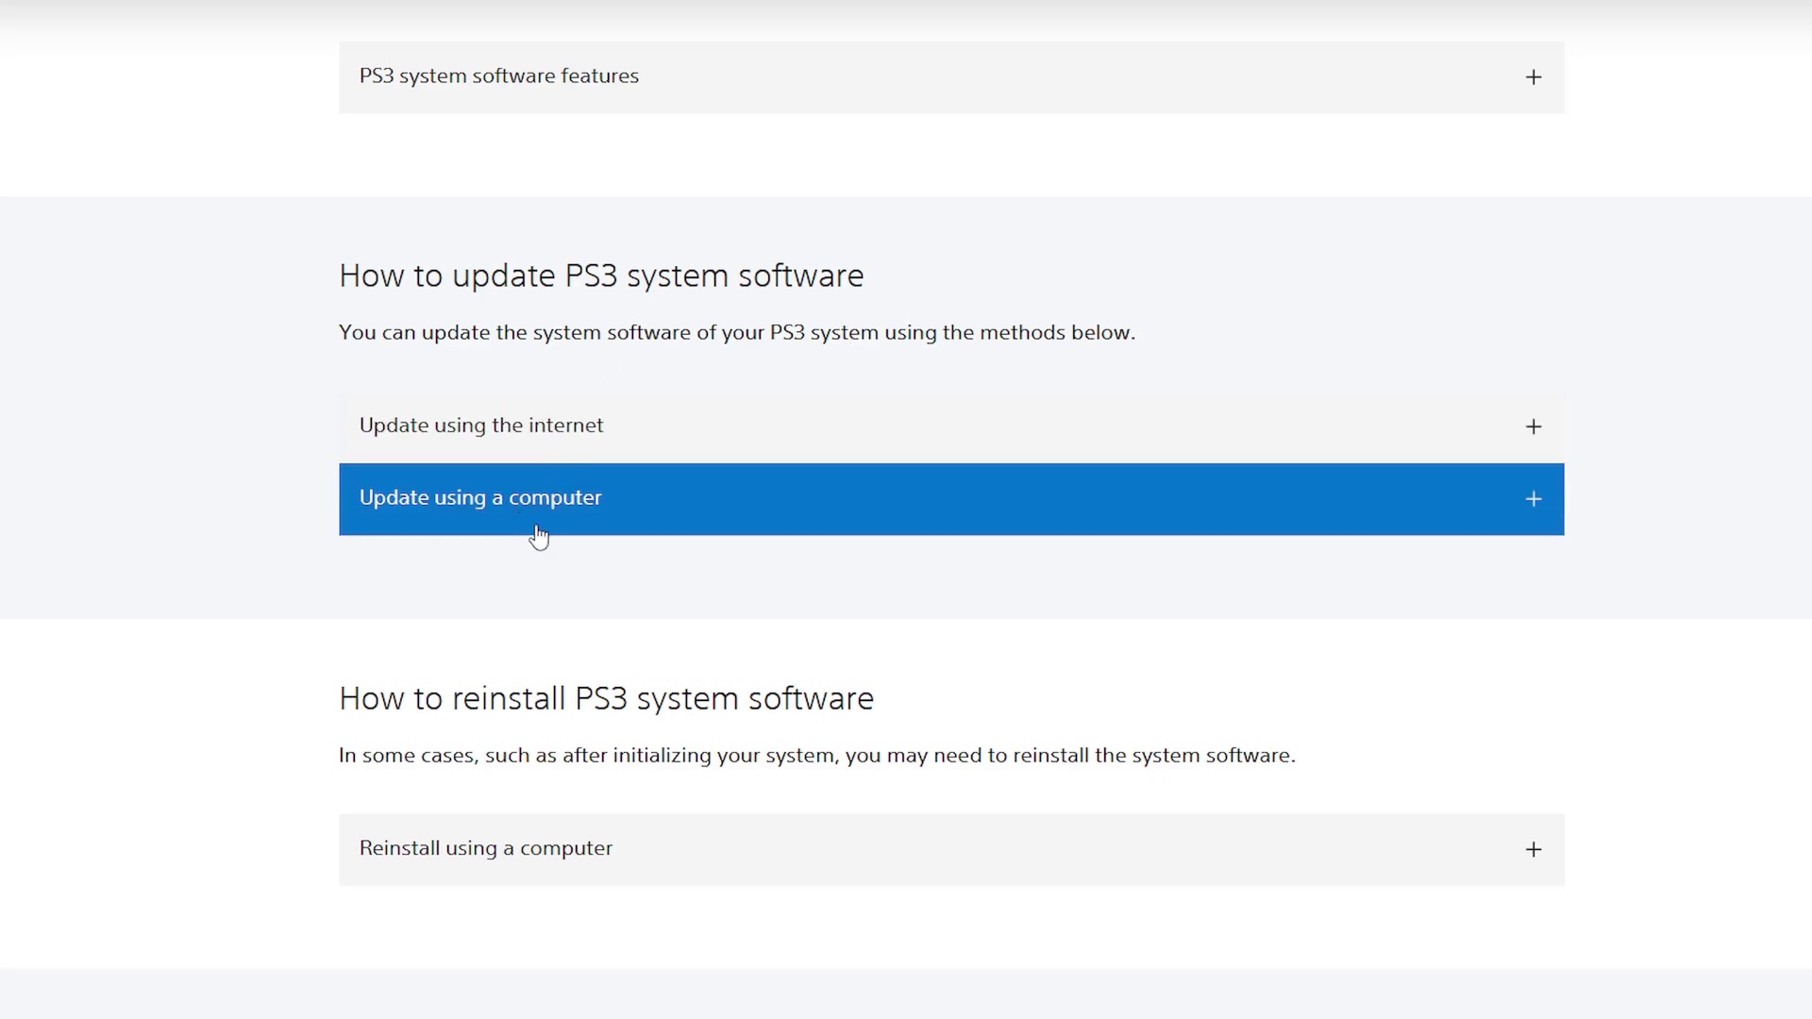
pyautogui.click(538, 535)
pyautogui.scroll(-1, 542, 514)
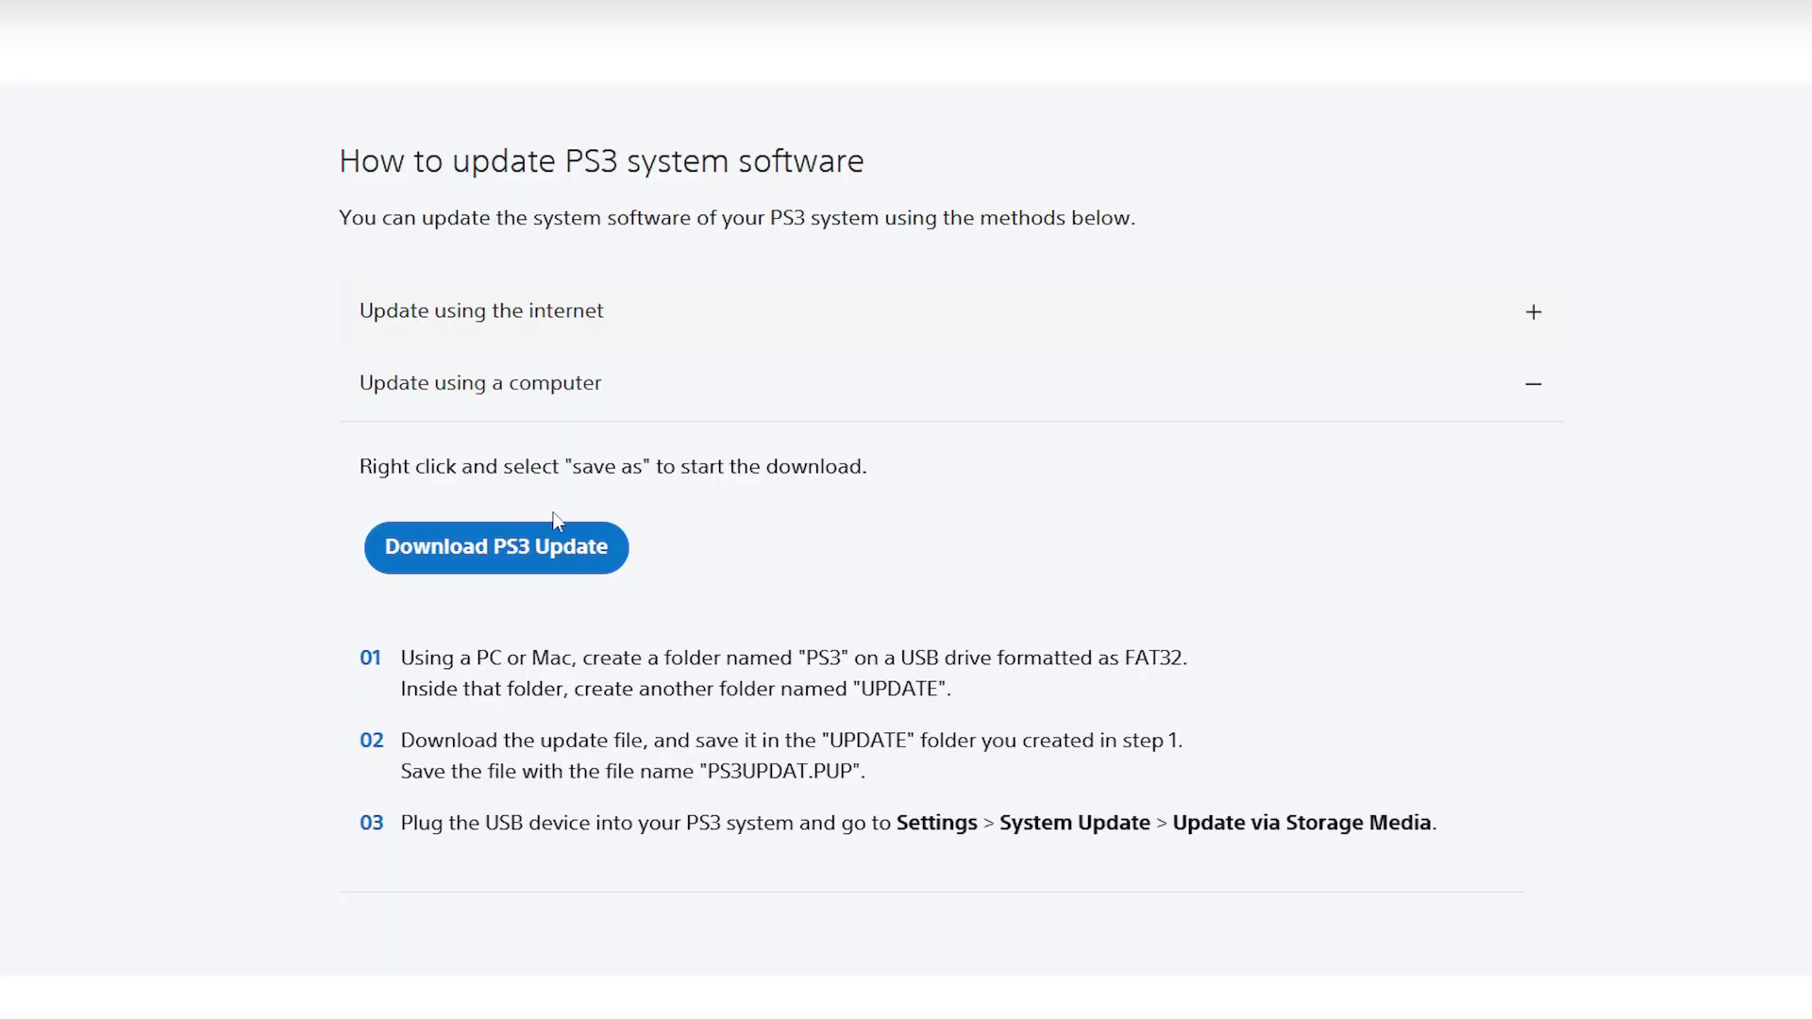
pyautogui.rightClick(619, 566)
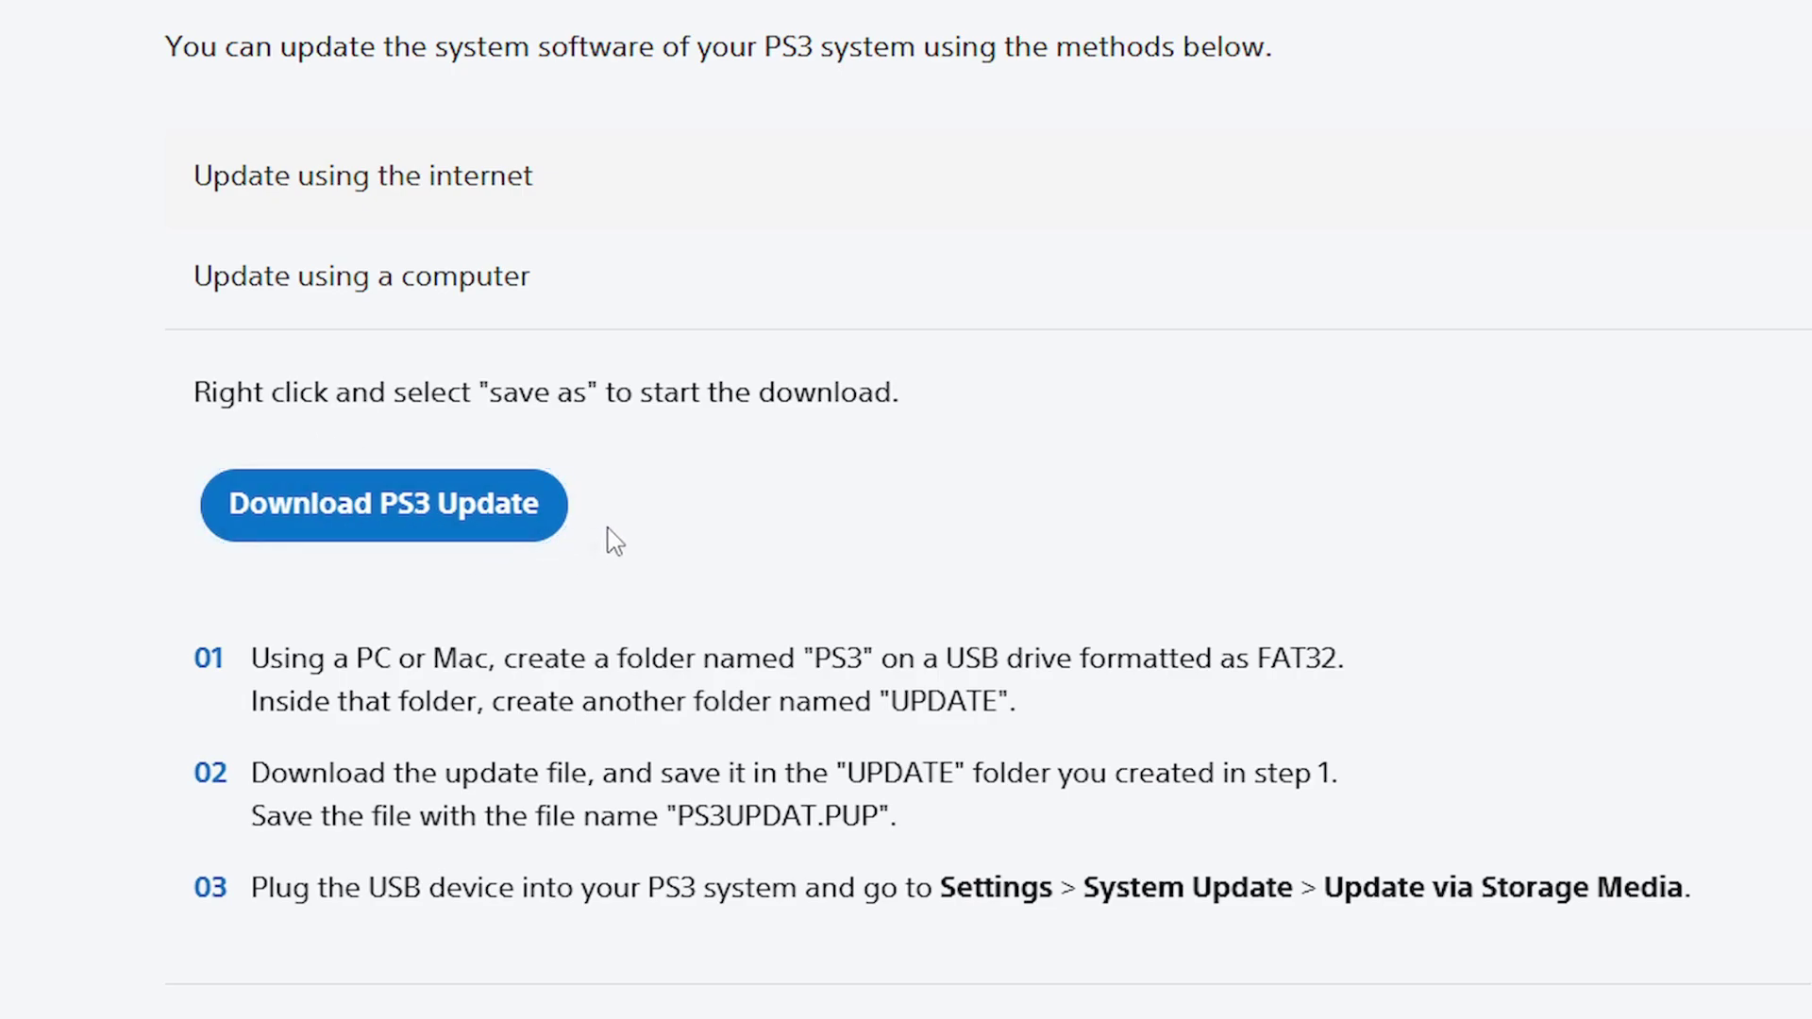
pyautogui.rightClick(396, 524)
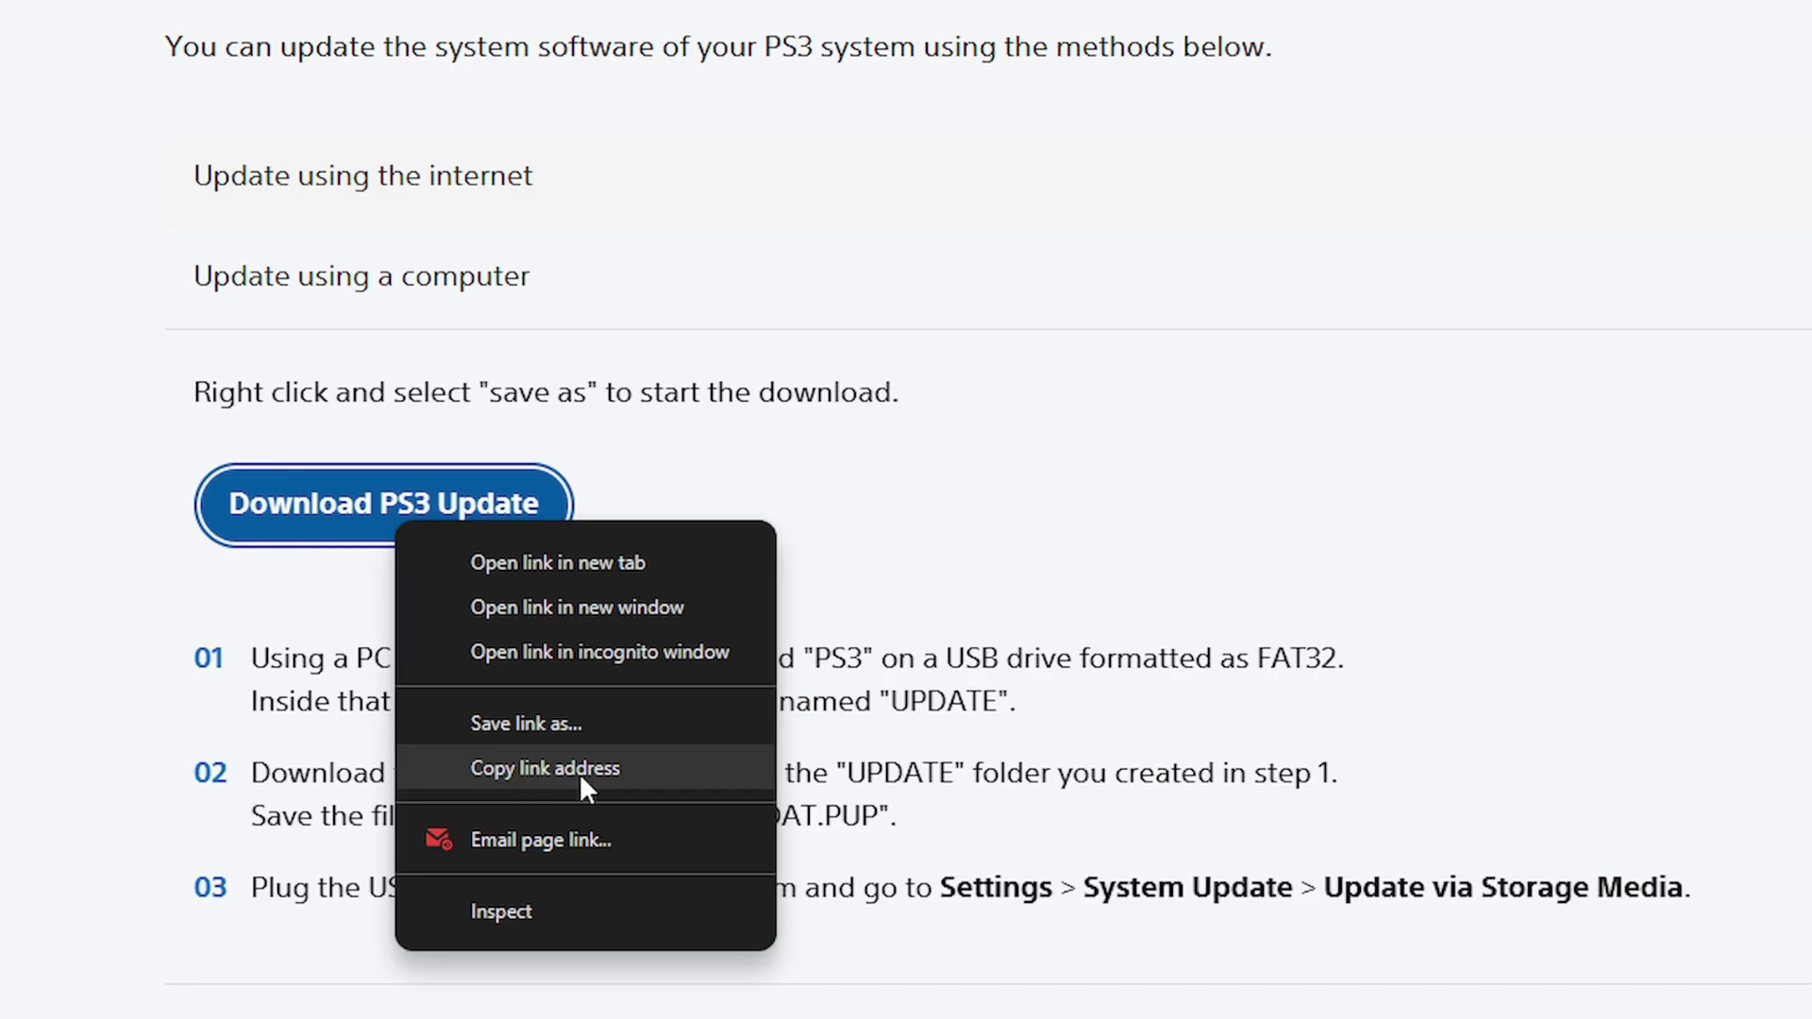
pyautogui.click(644, 771)
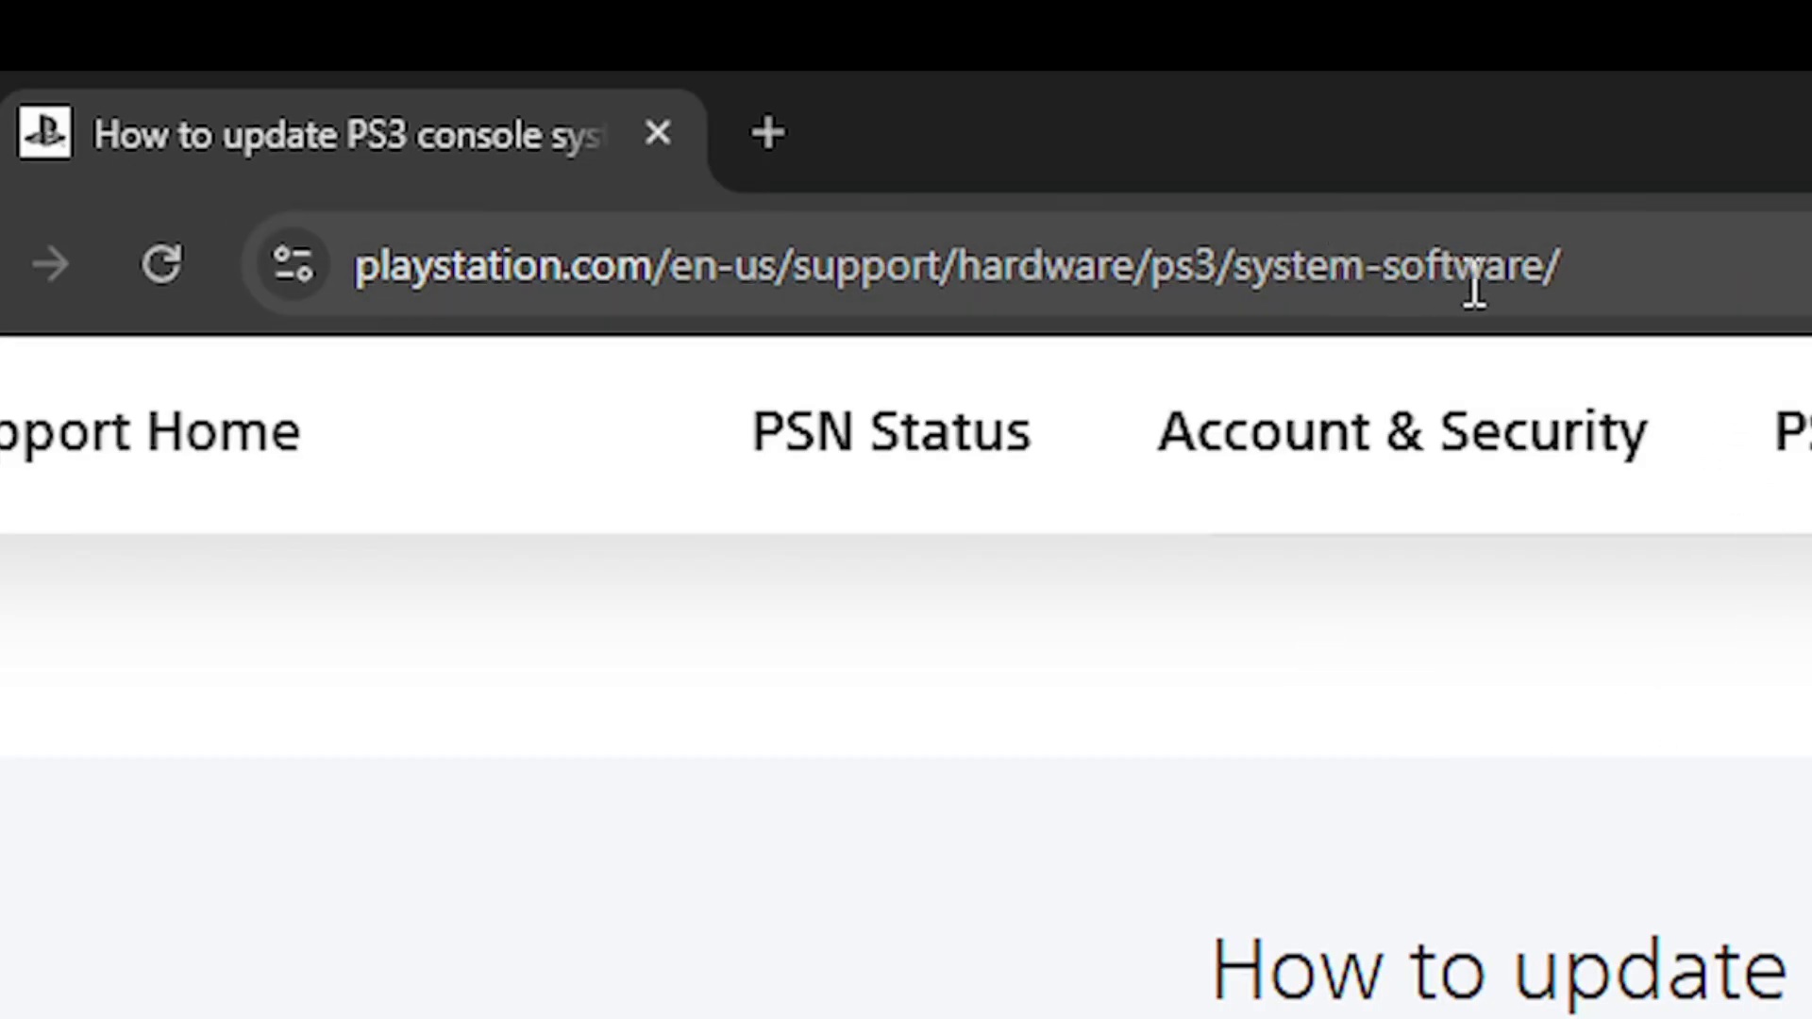
# Step: Replace the page address with the copied dus01.ps3.update.playstation.net link and load it
pyautogui.click(1486, 269)
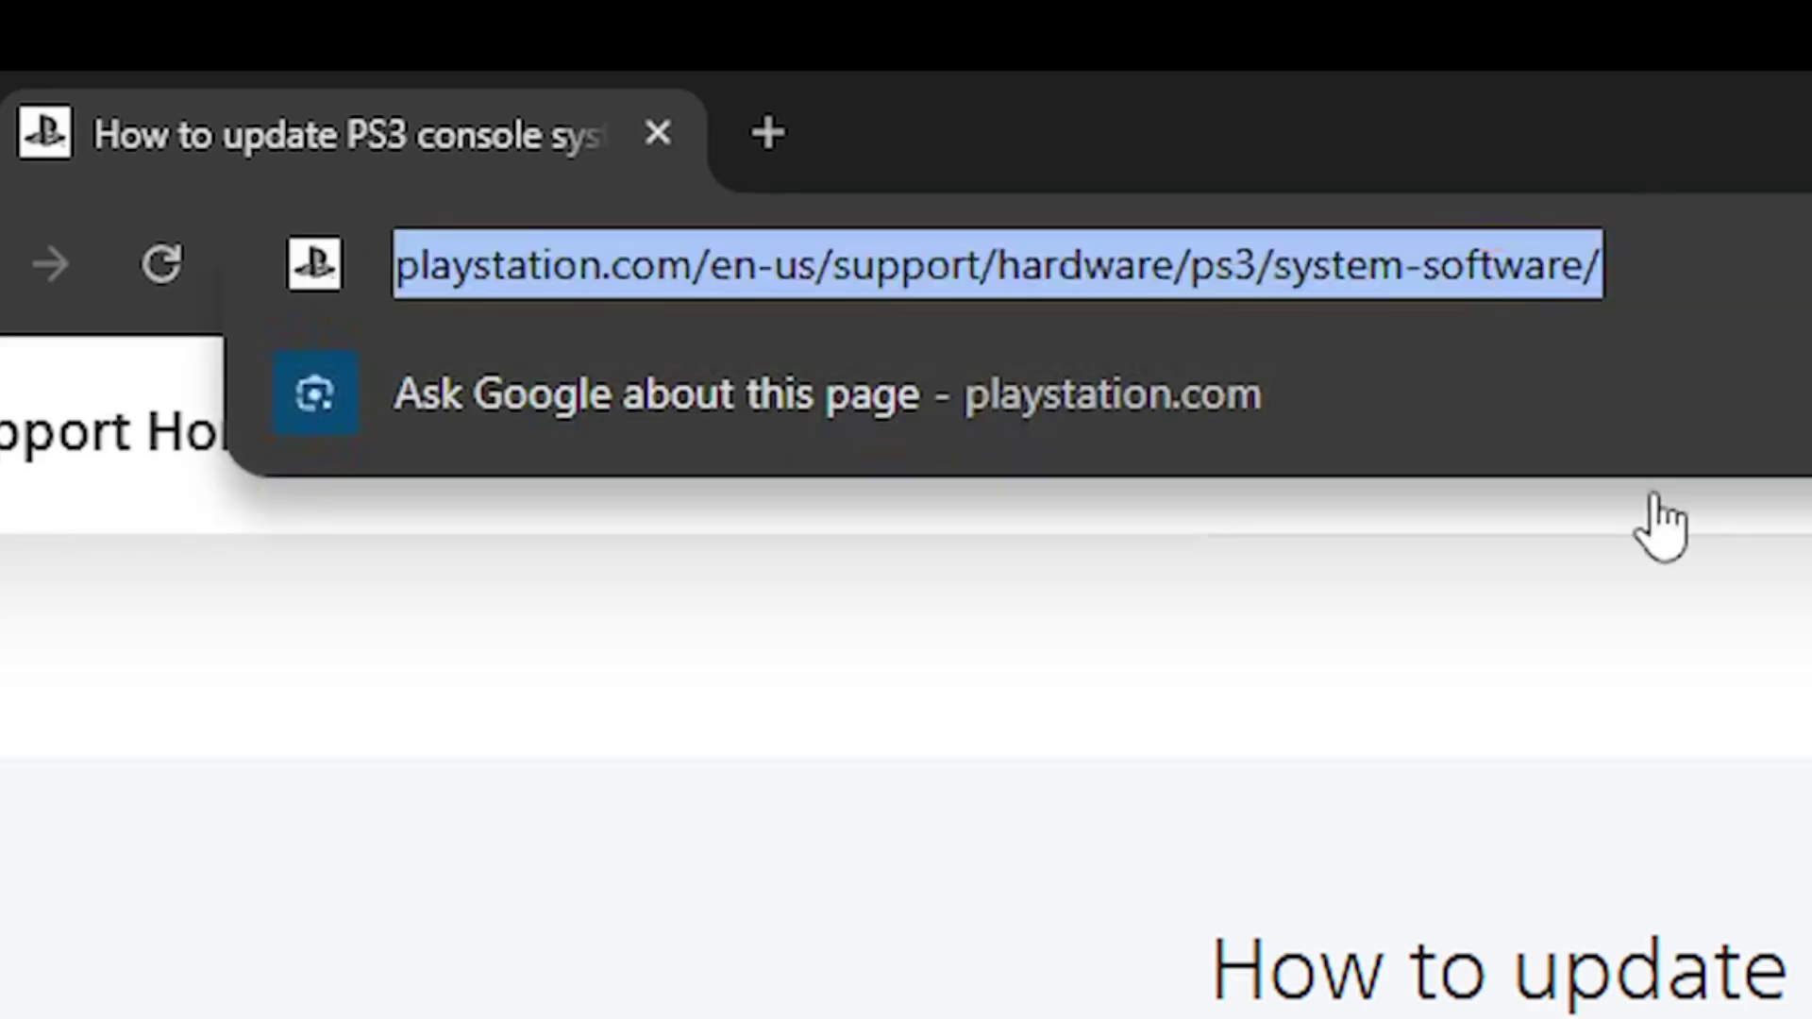
pyautogui.press('BackSpace')
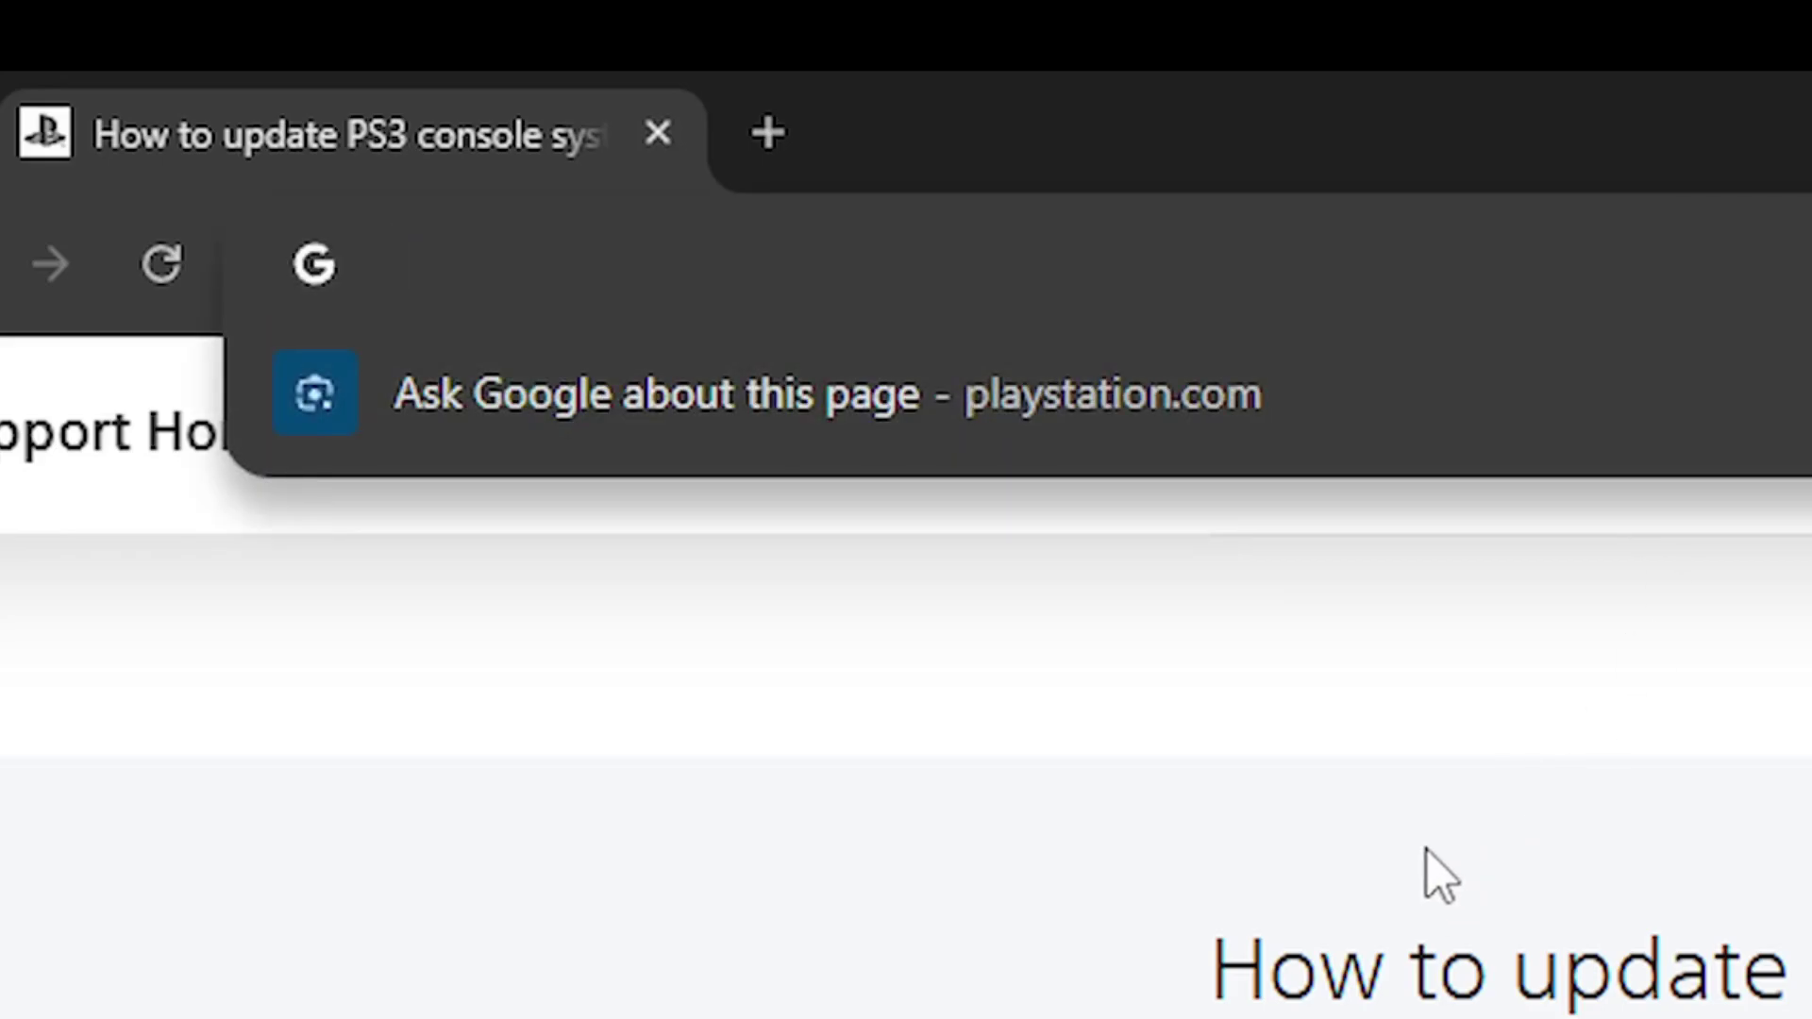
pyautogui.hotkey('ctrl', 'v')
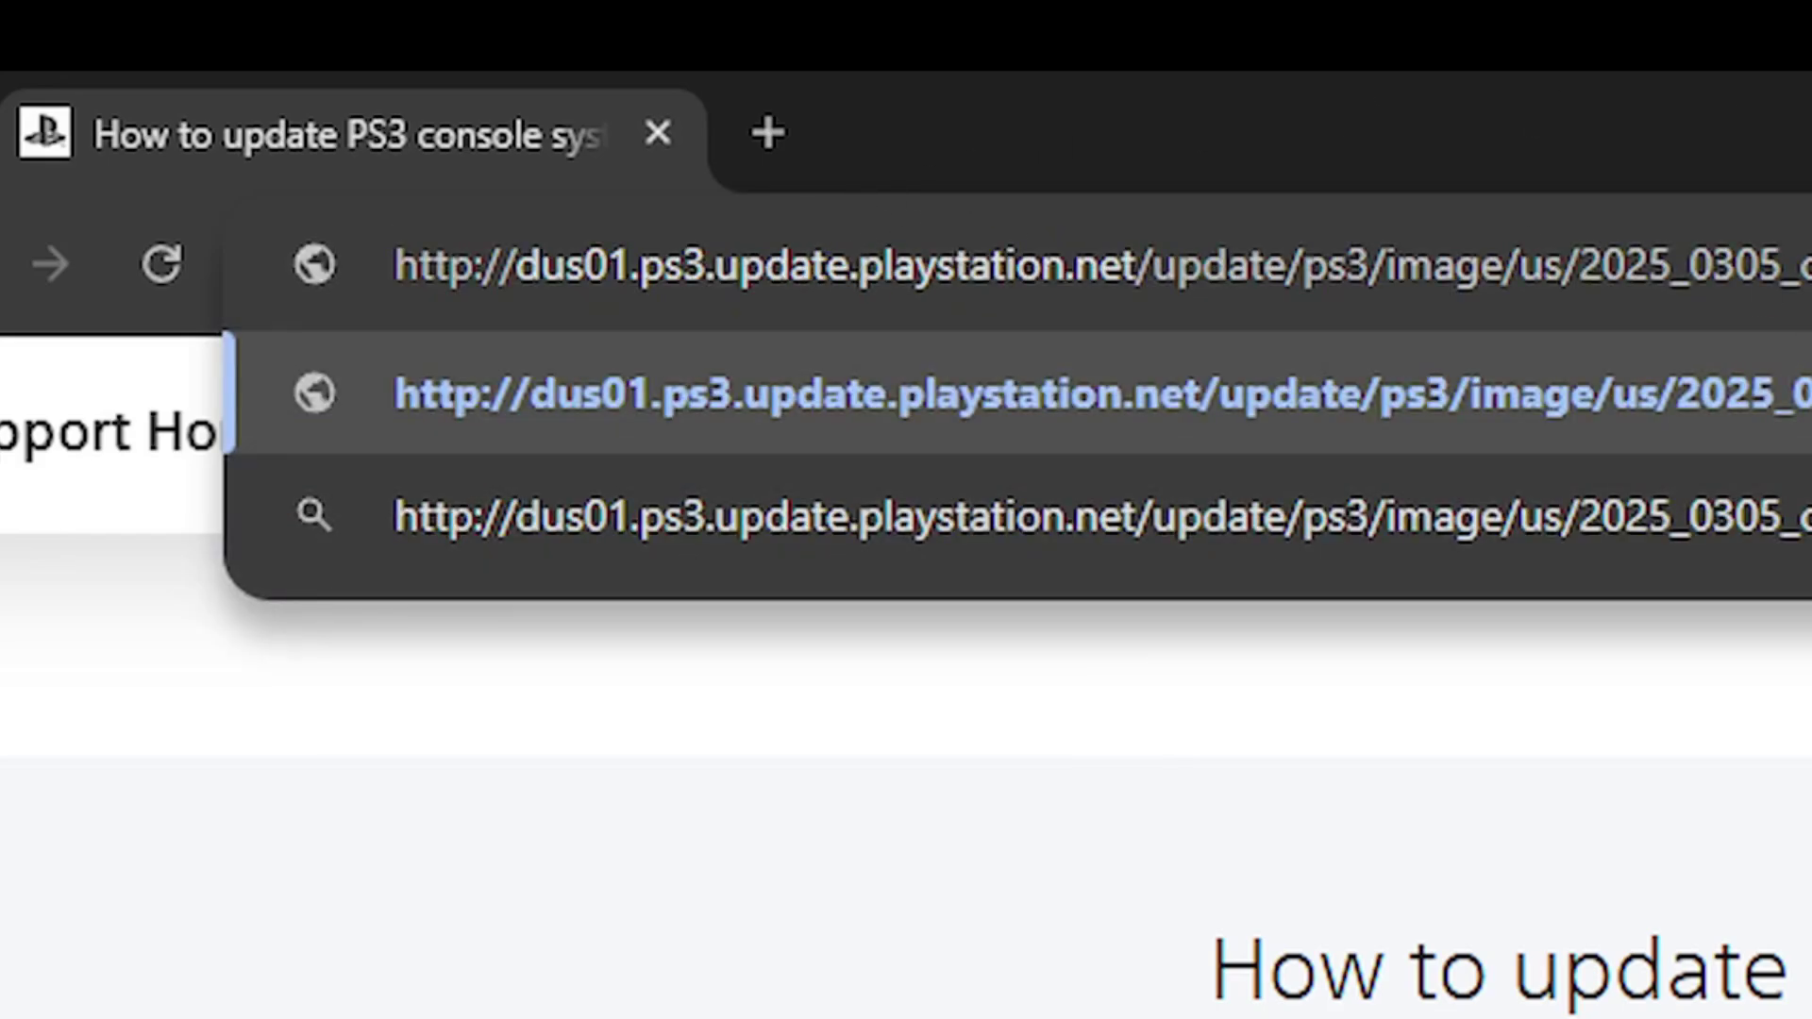
pyautogui.press('Return')
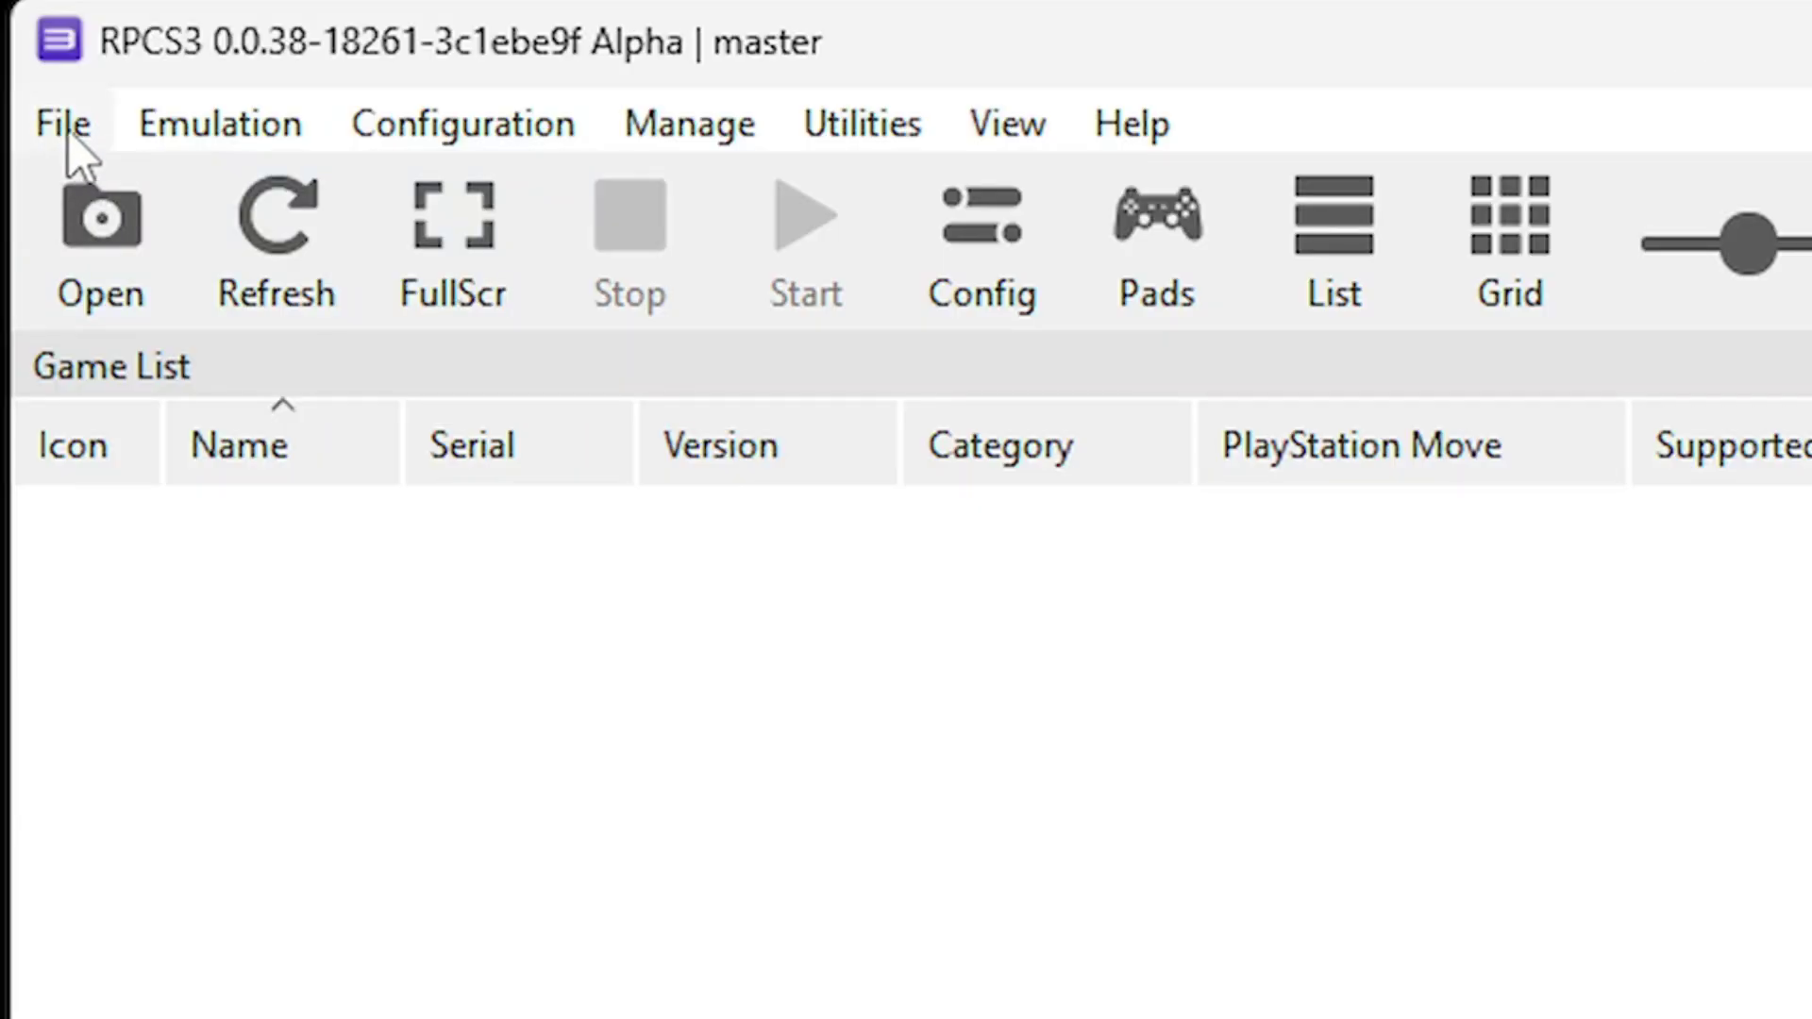
# Step: Install firmware from PS3UPDAT.PUP via File > Install Firmware, showing All files, and acknowledge success
pyautogui.click(66, 128)
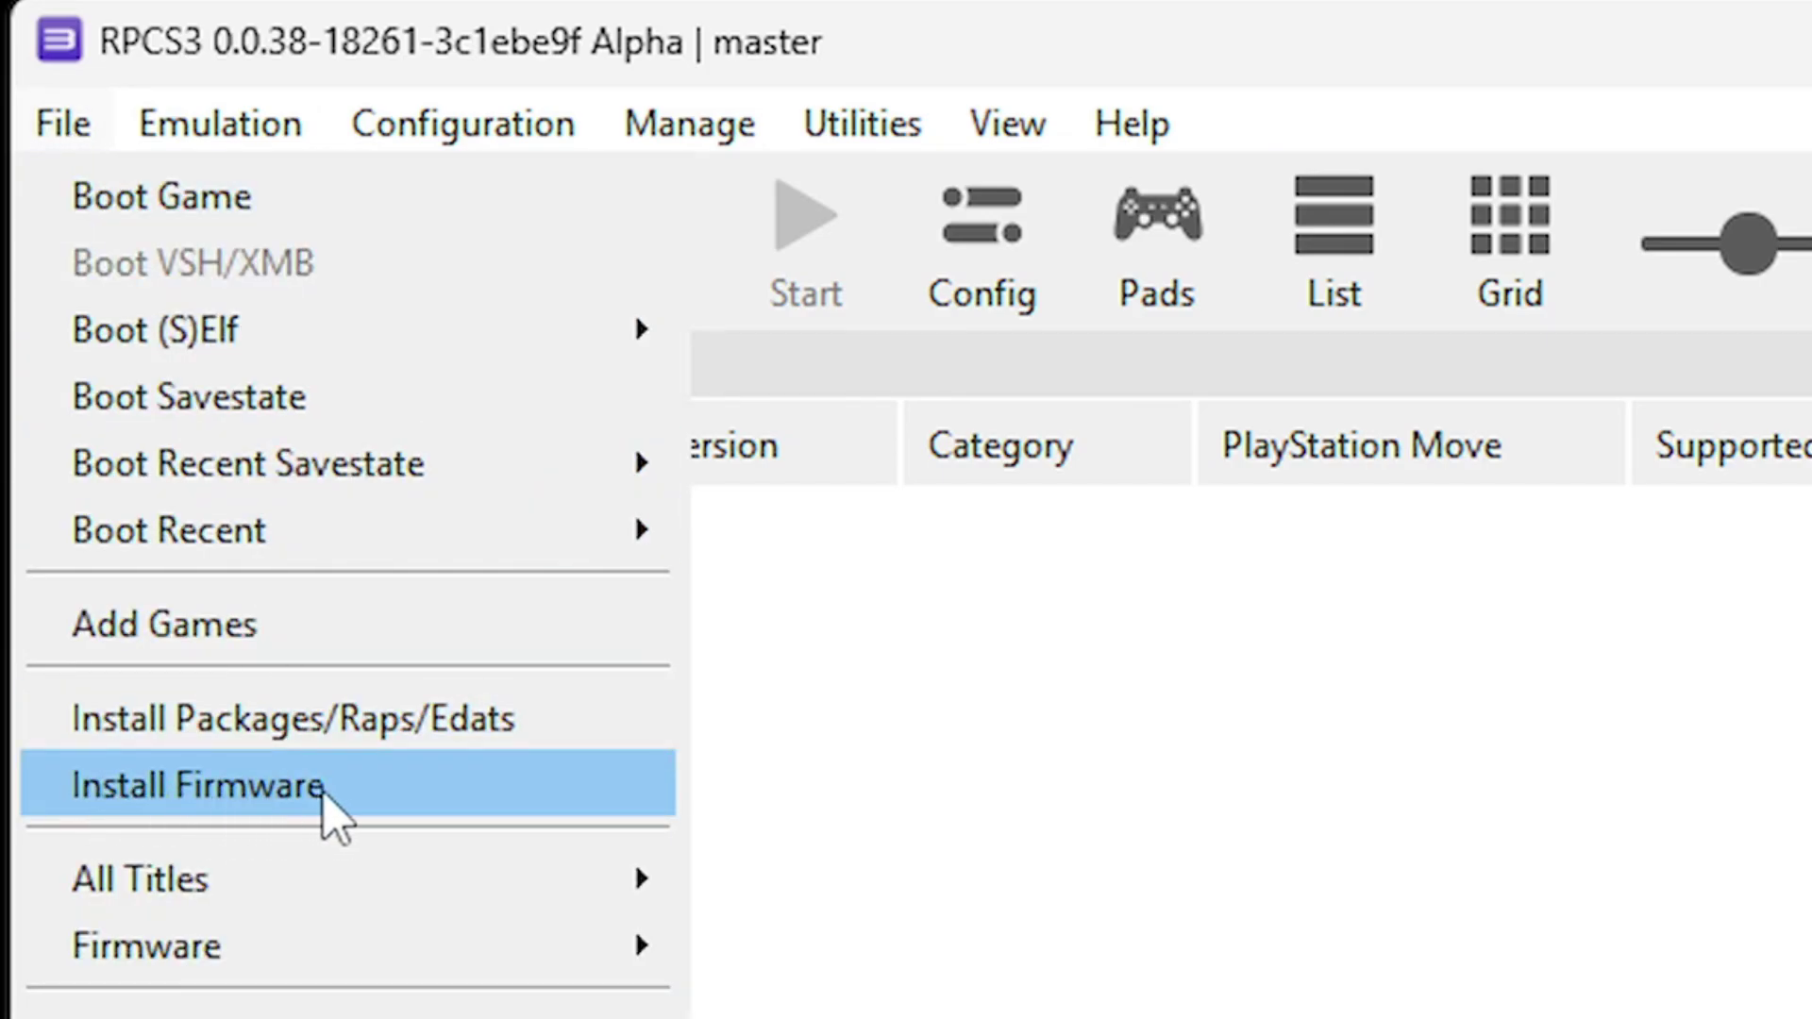
pyautogui.click(347, 791)
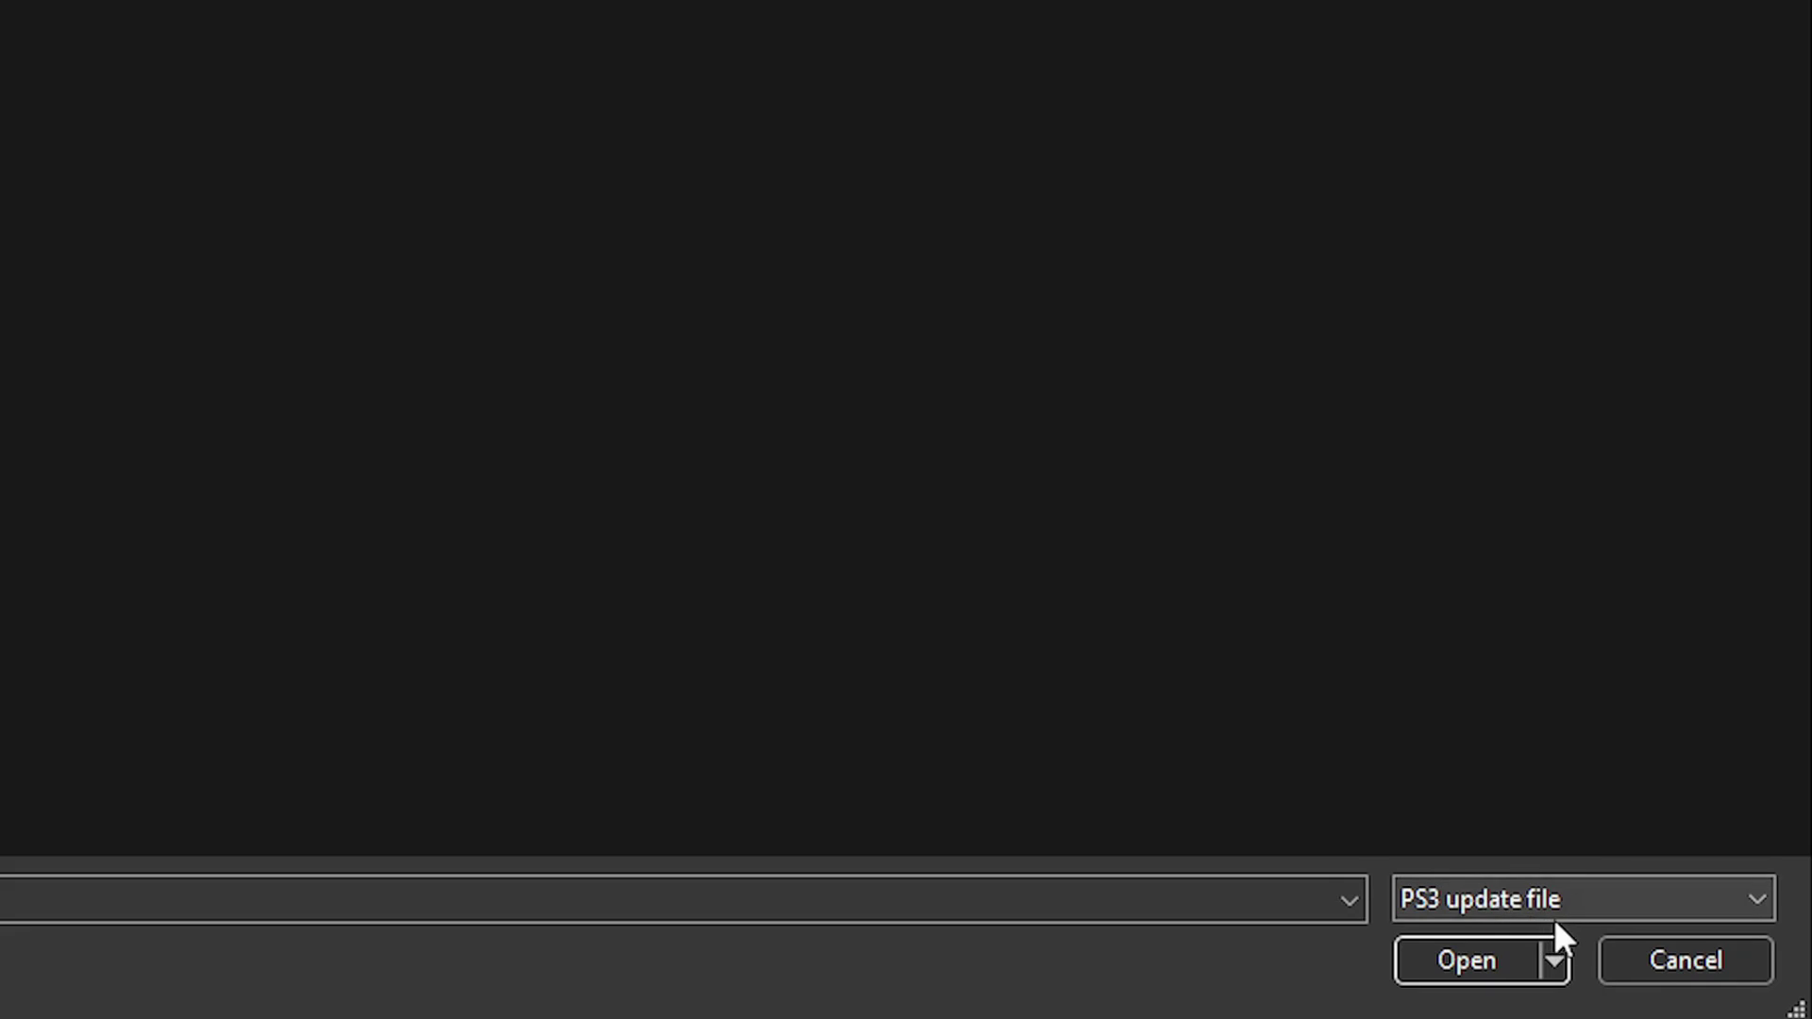
pyautogui.click(1489, 894)
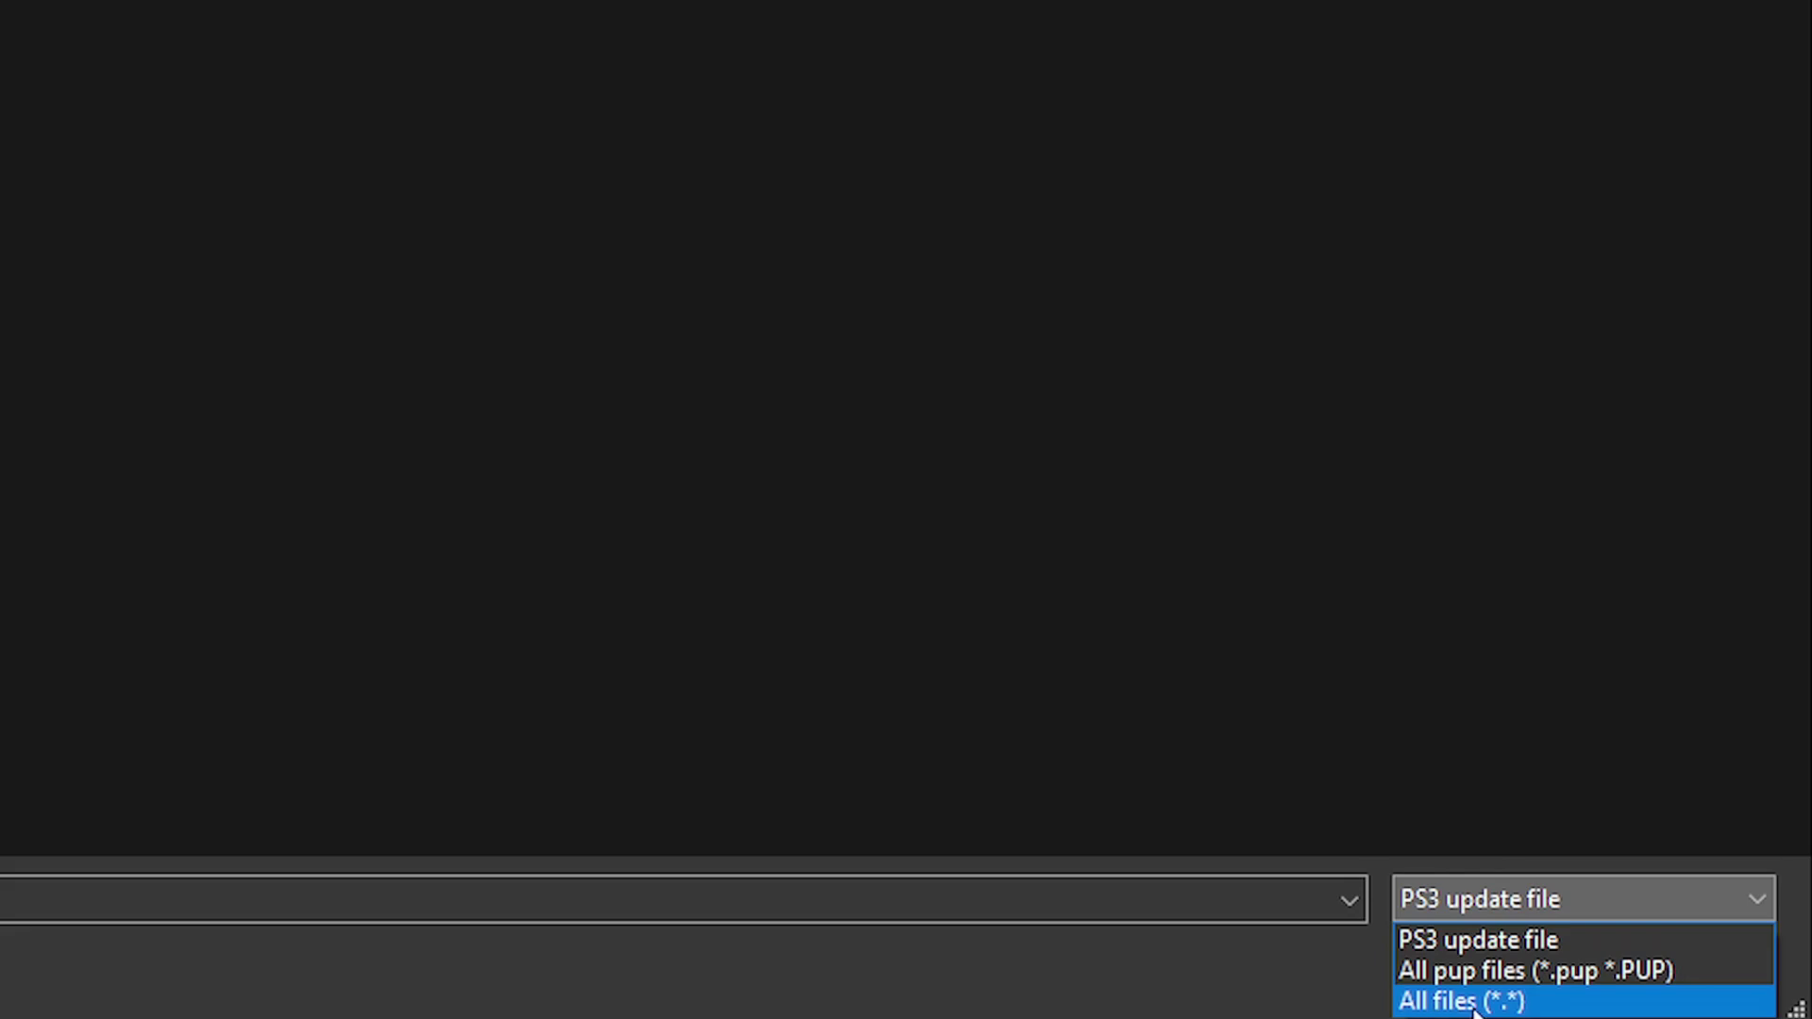
pyautogui.click(1527, 1003)
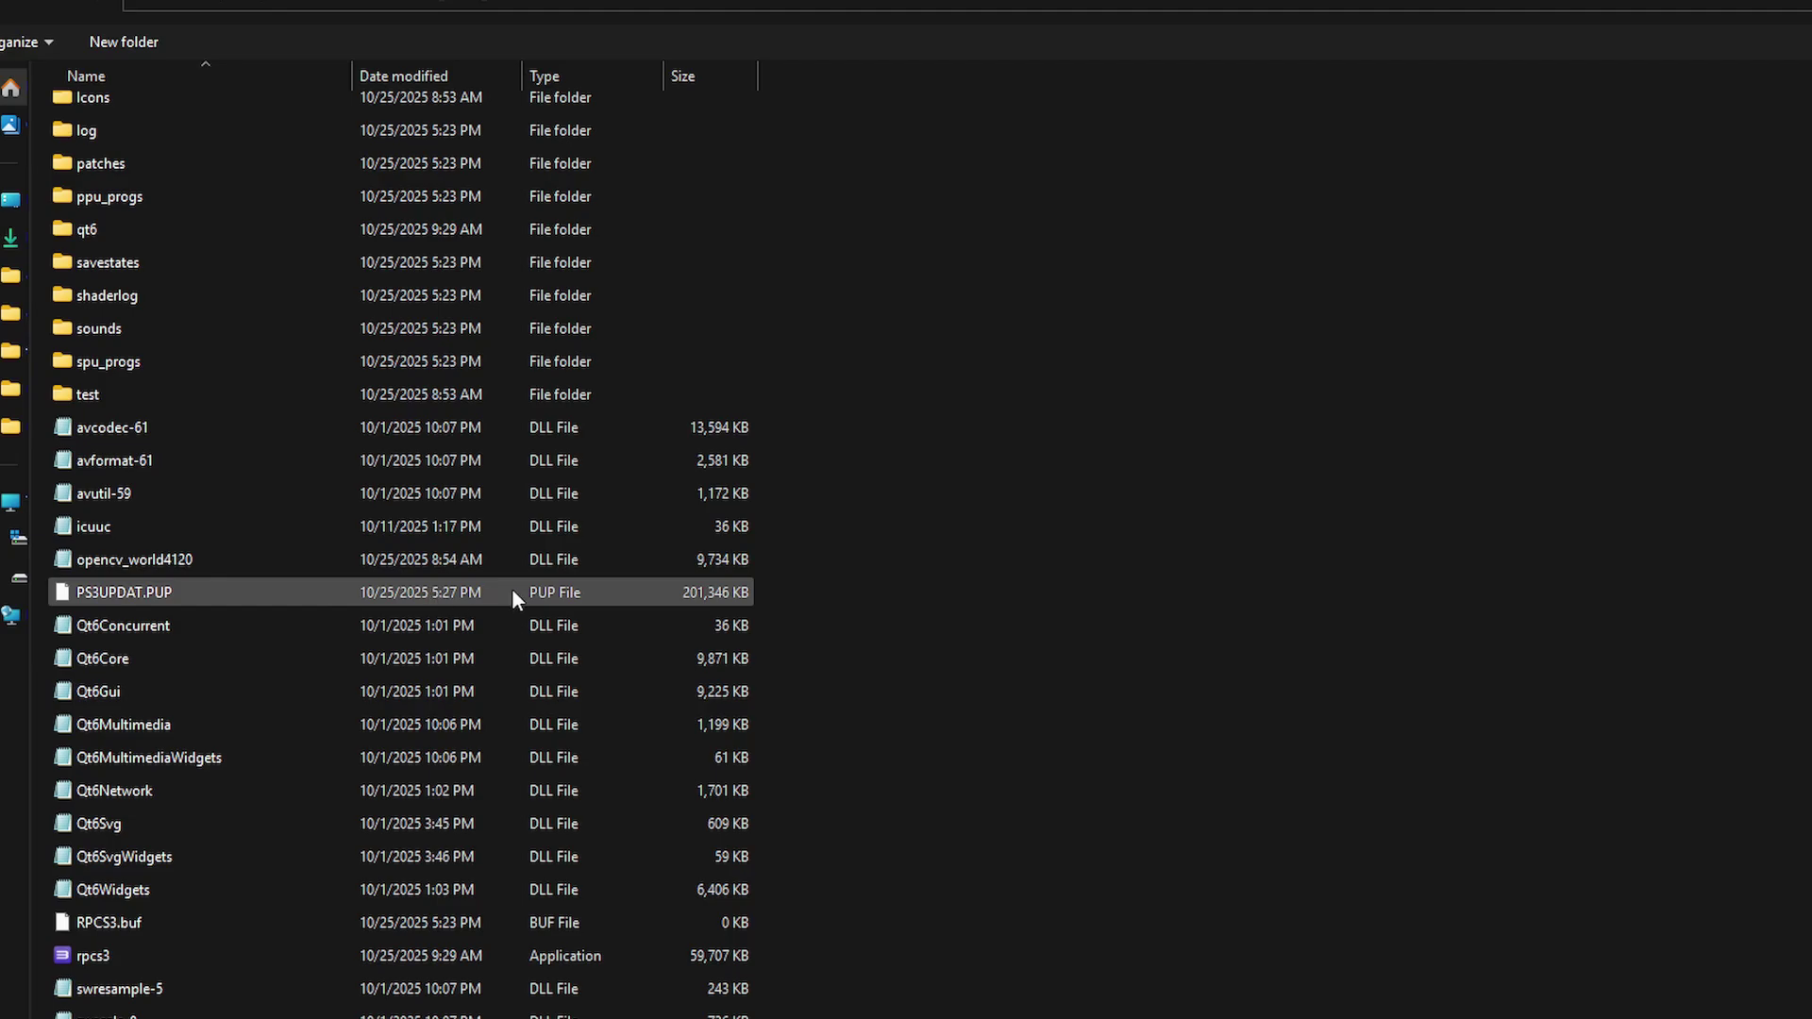
pyautogui.click(151, 595)
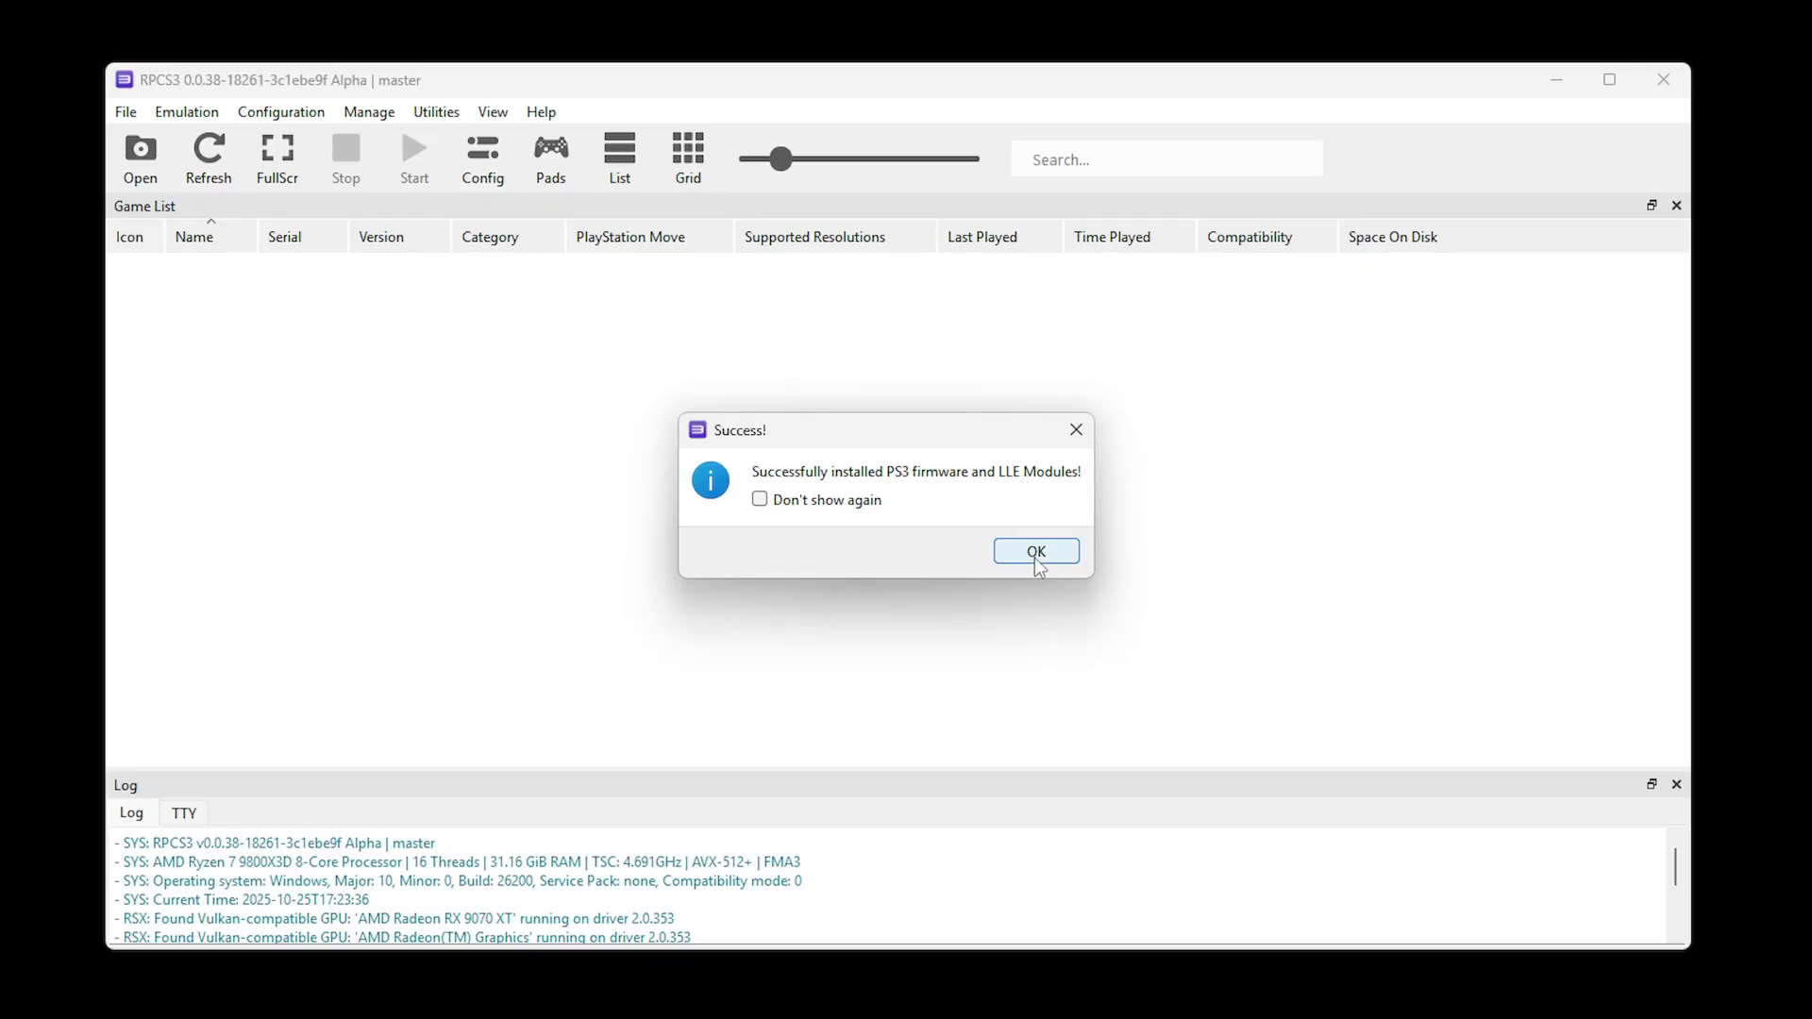
pyautogui.click(1035, 555)
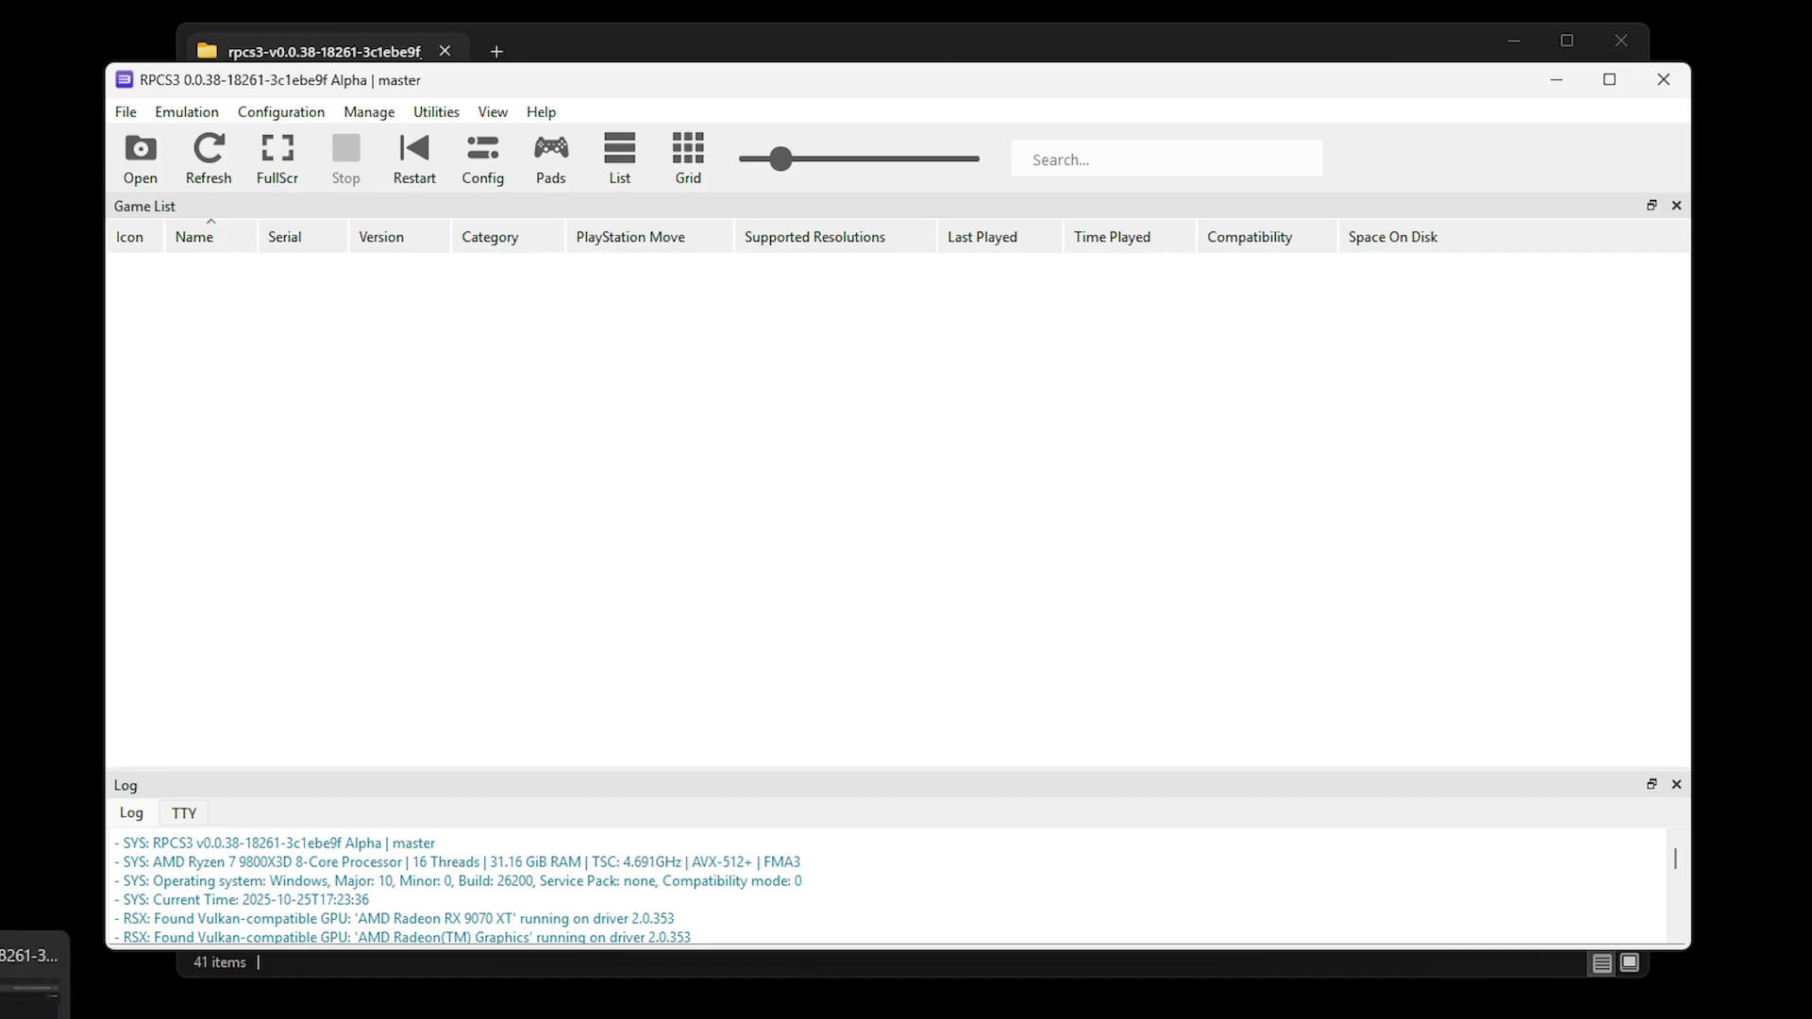
# Step: Paste the LittleBigPlanet 3 (USA) disc image into the rpcs3 games folder and open its context menu
pyautogui.hotkey('alt', 'Tab')
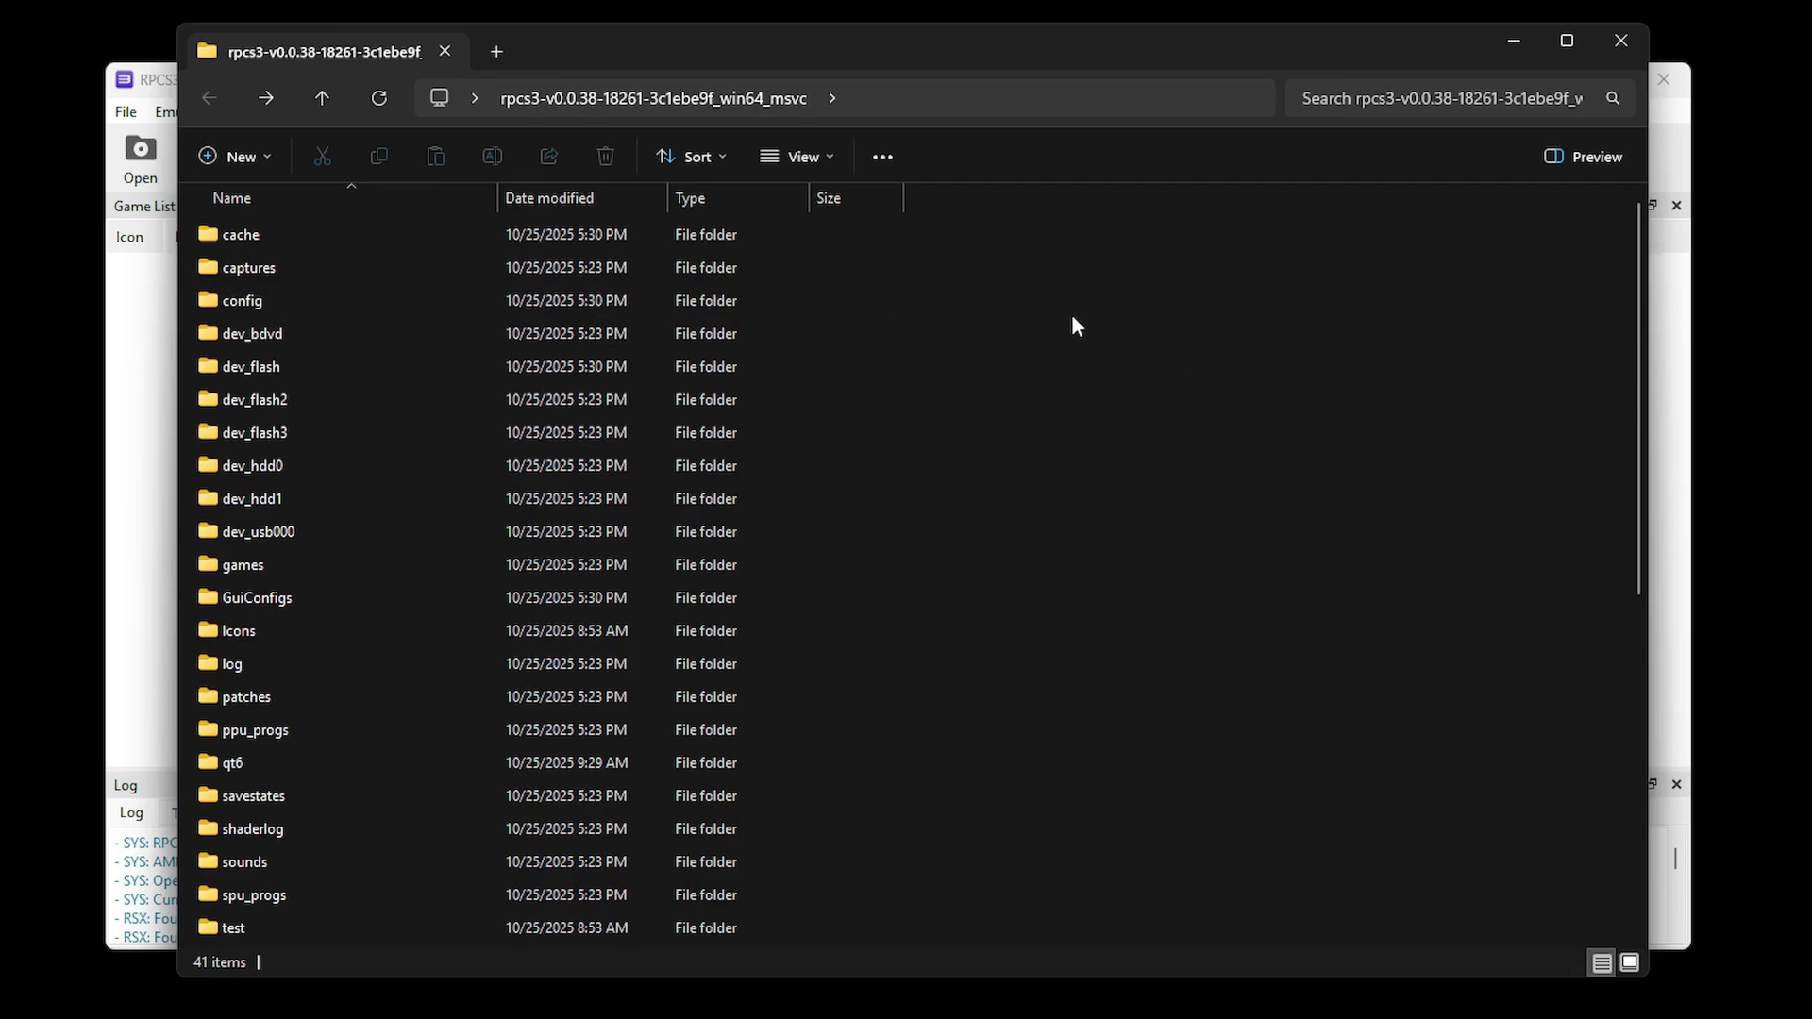
pyautogui.scroll(-2, 653, 381)
pyautogui.scroll(2, 936, 464)
pyautogui.click(263, 571)
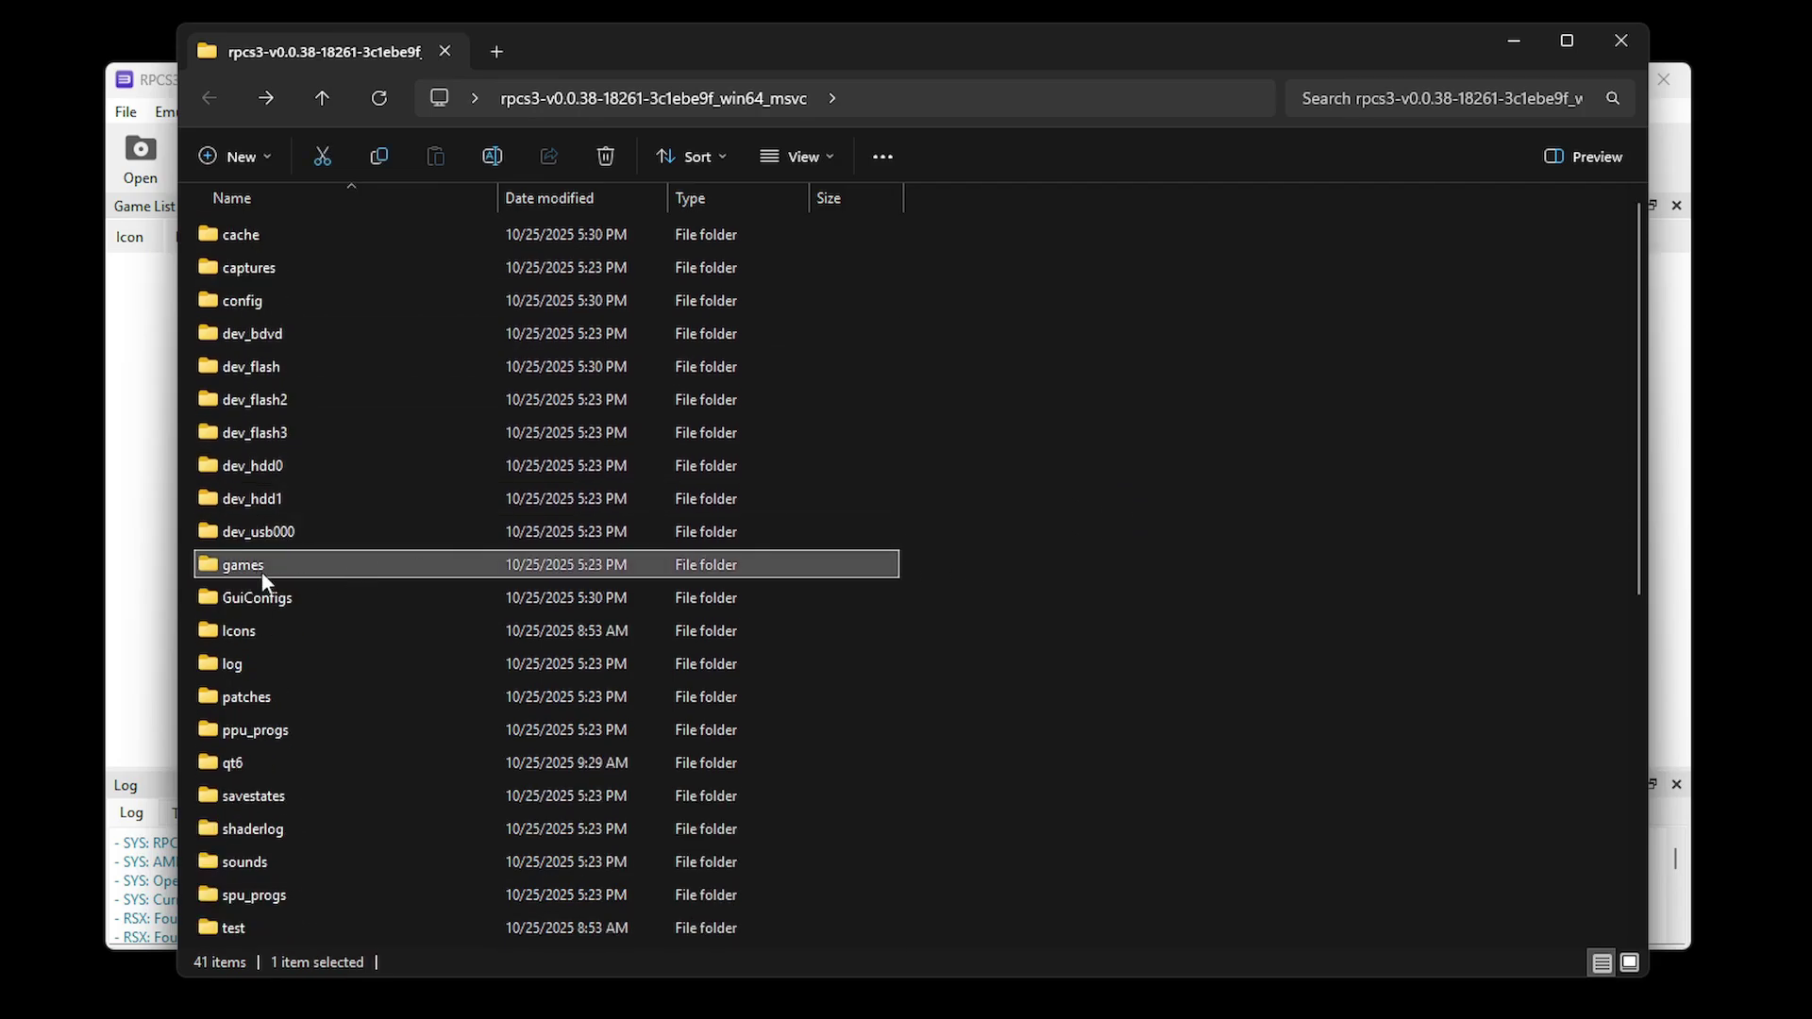
pyautogui.doubleClick(331, 565)
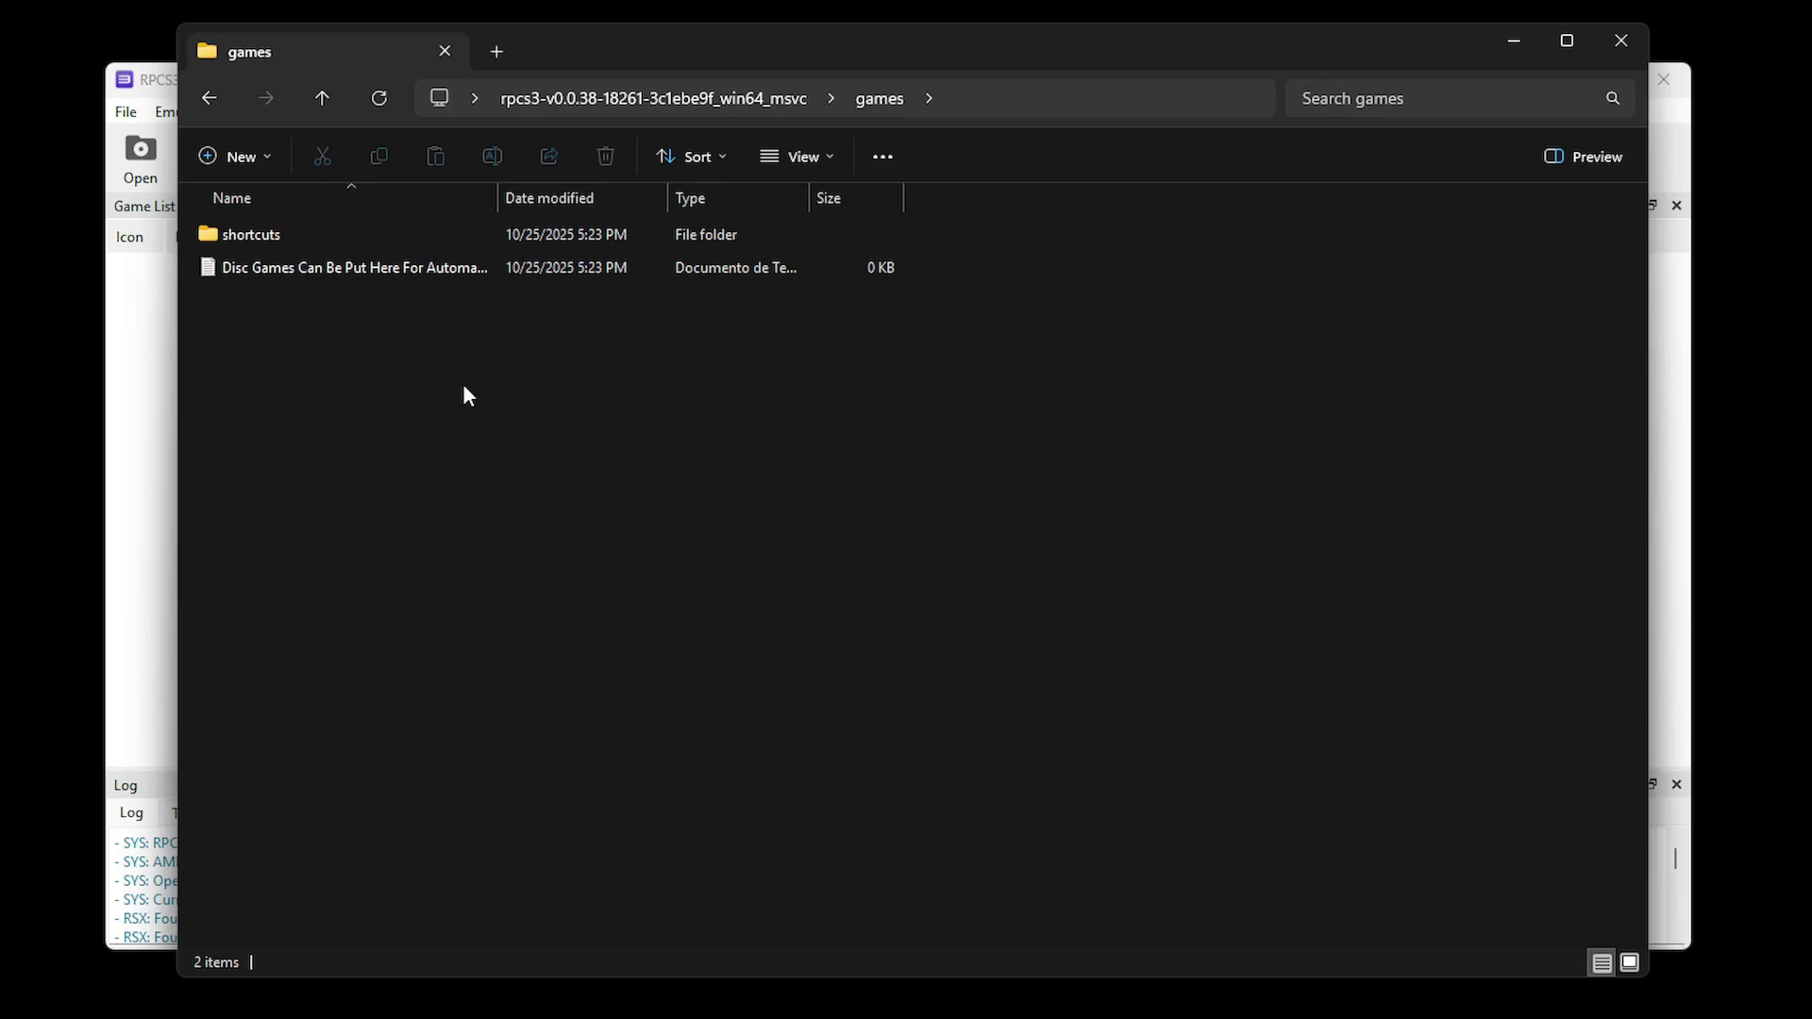
pyautogui.hotkey('ctrl', 'v')
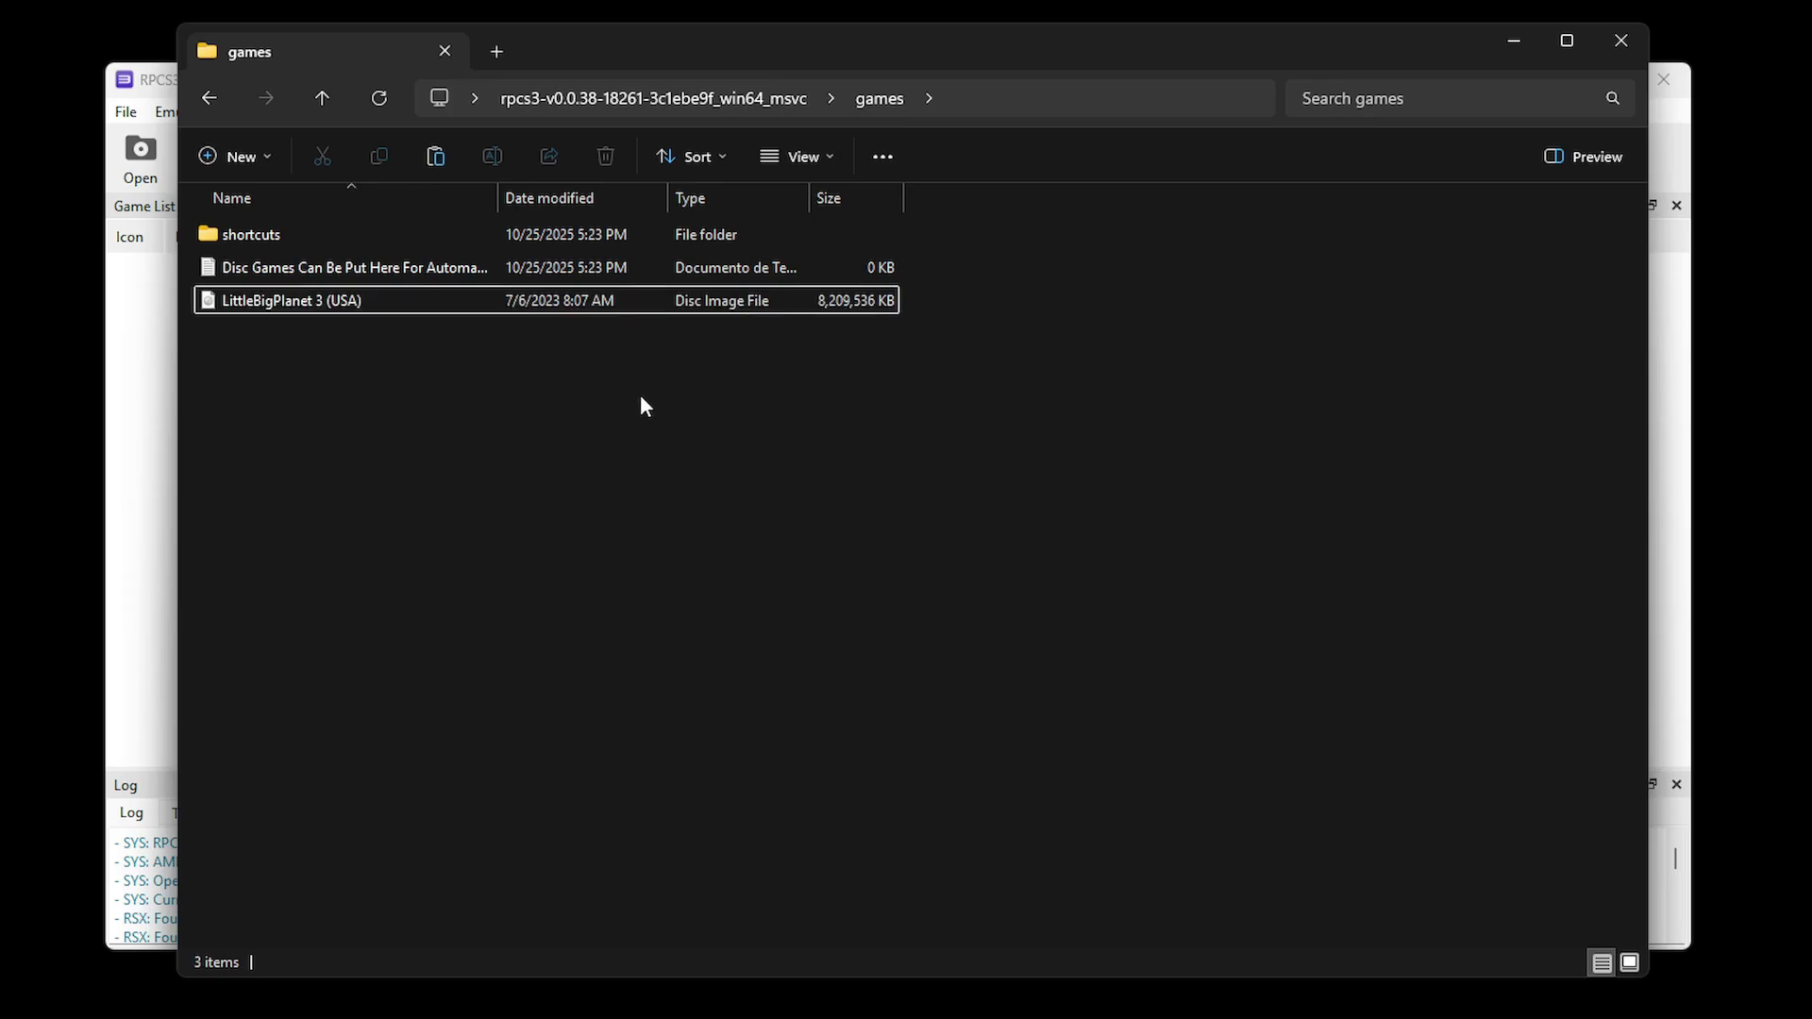
pyautogui.click(362, 302)
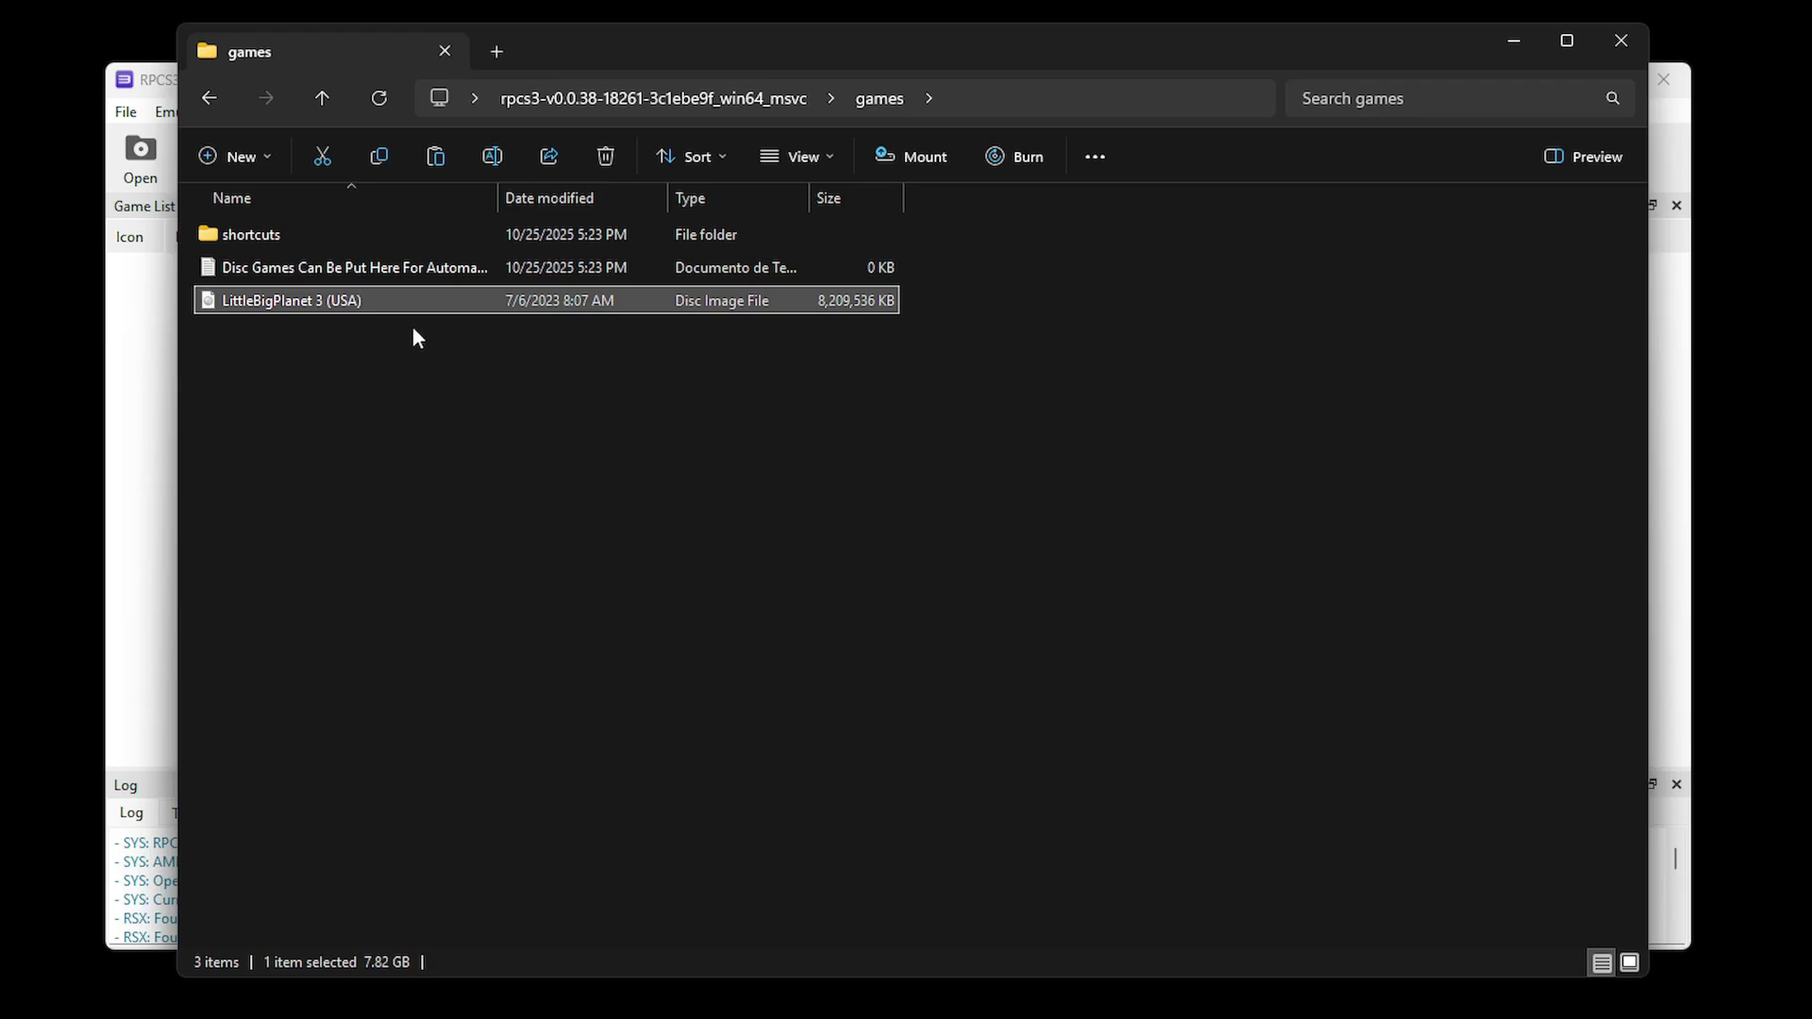
pyautogui.click(710, 385)
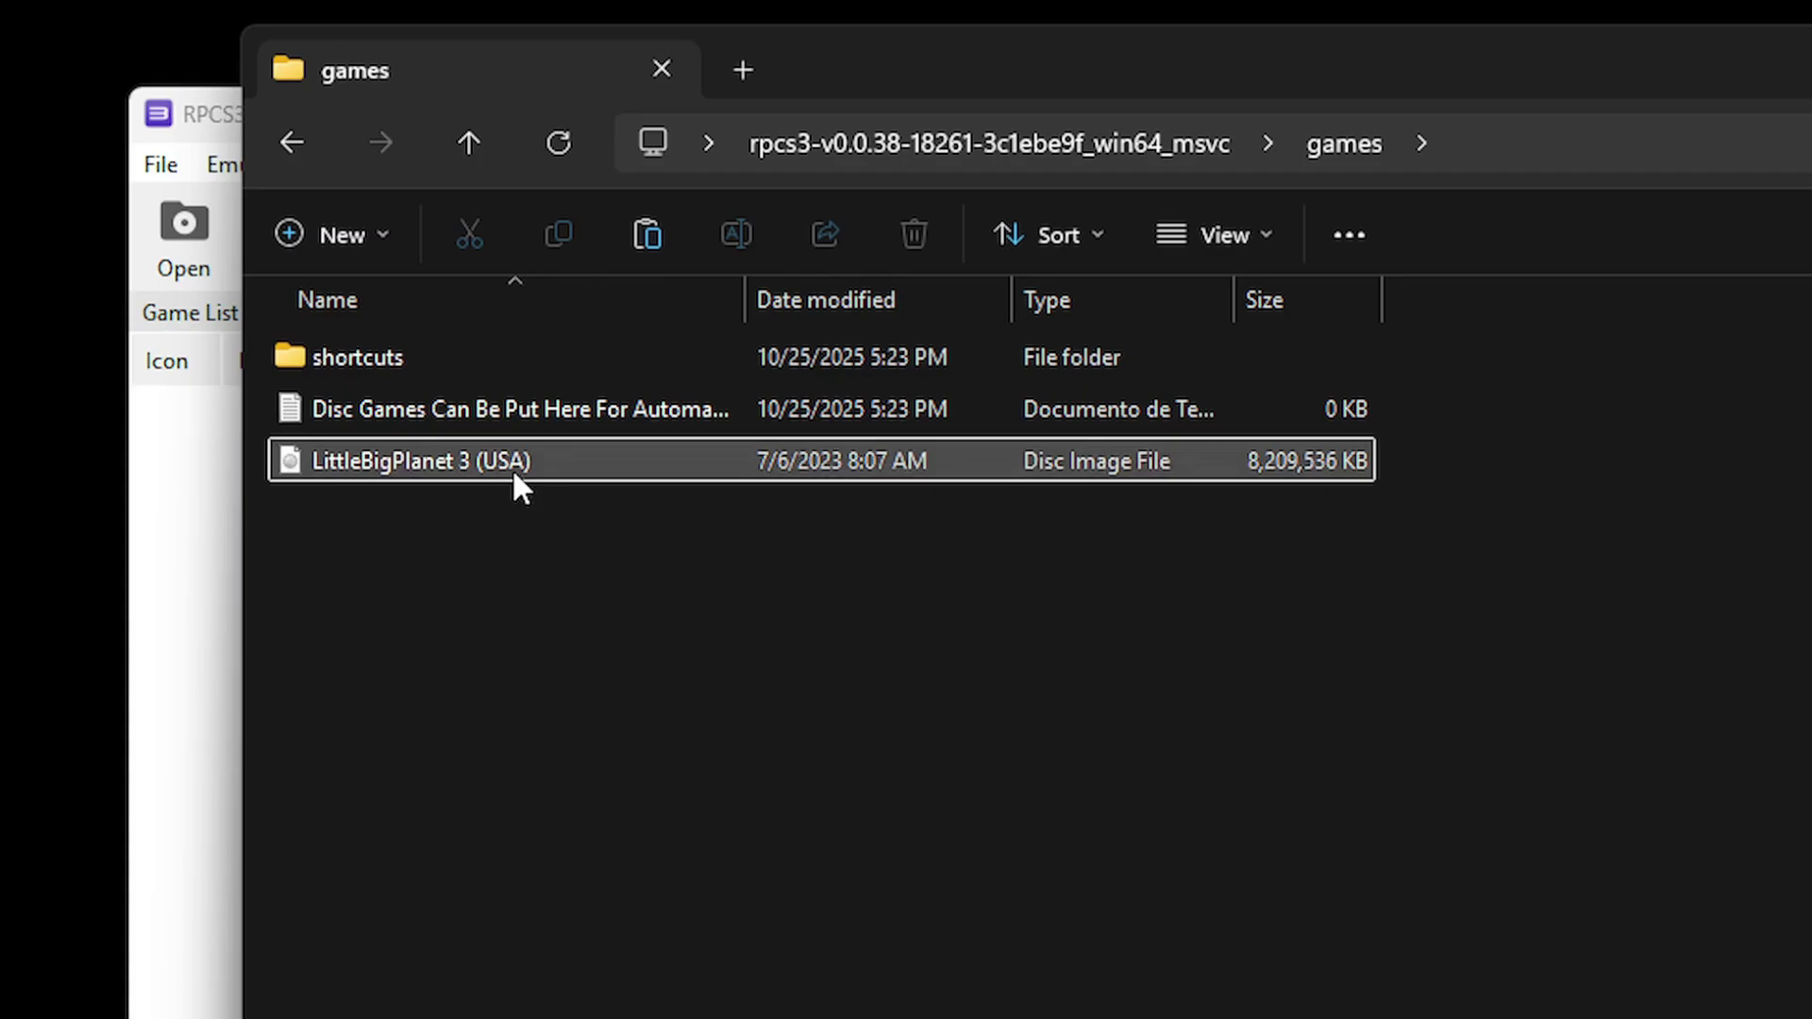
pyautogui.click(573, 461)
pyautogui.rightClick(574, 461)
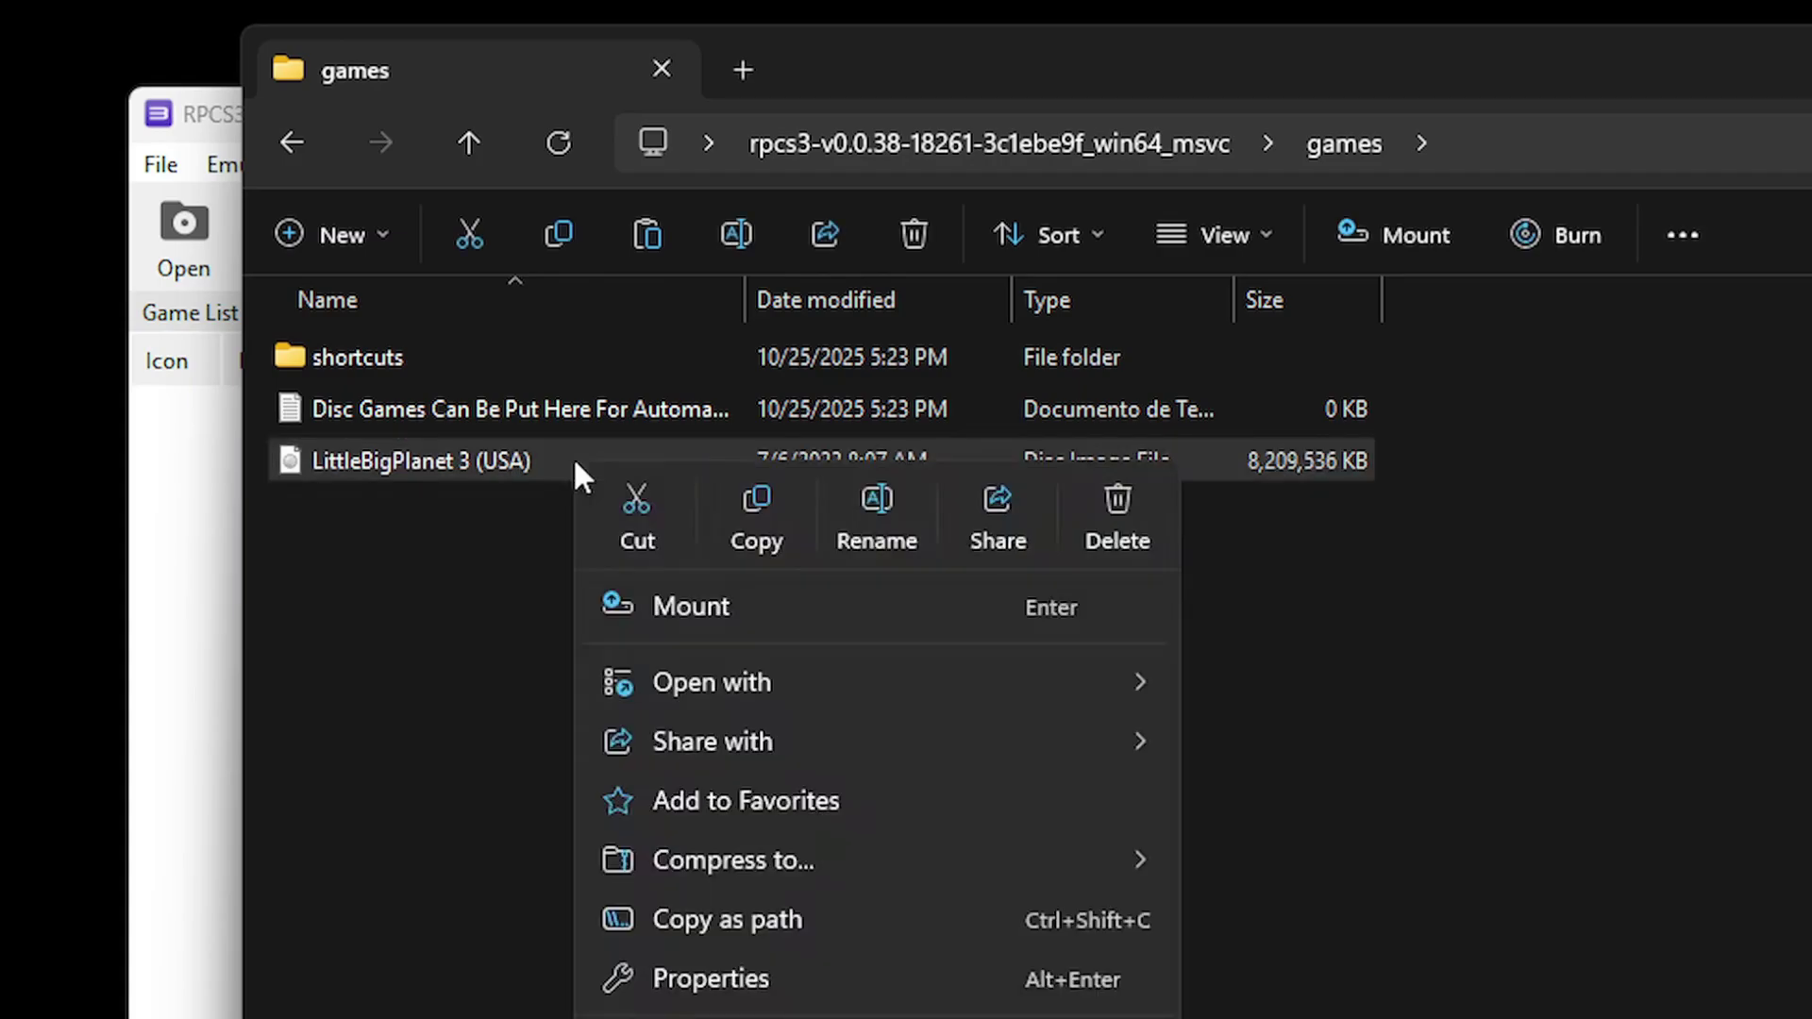
# Step: Mount the disc image, copy PS3_GAME, PS3_UPDATE and PS3_DISC.SFB, and go back to games
pyautogui.click(768, 616)
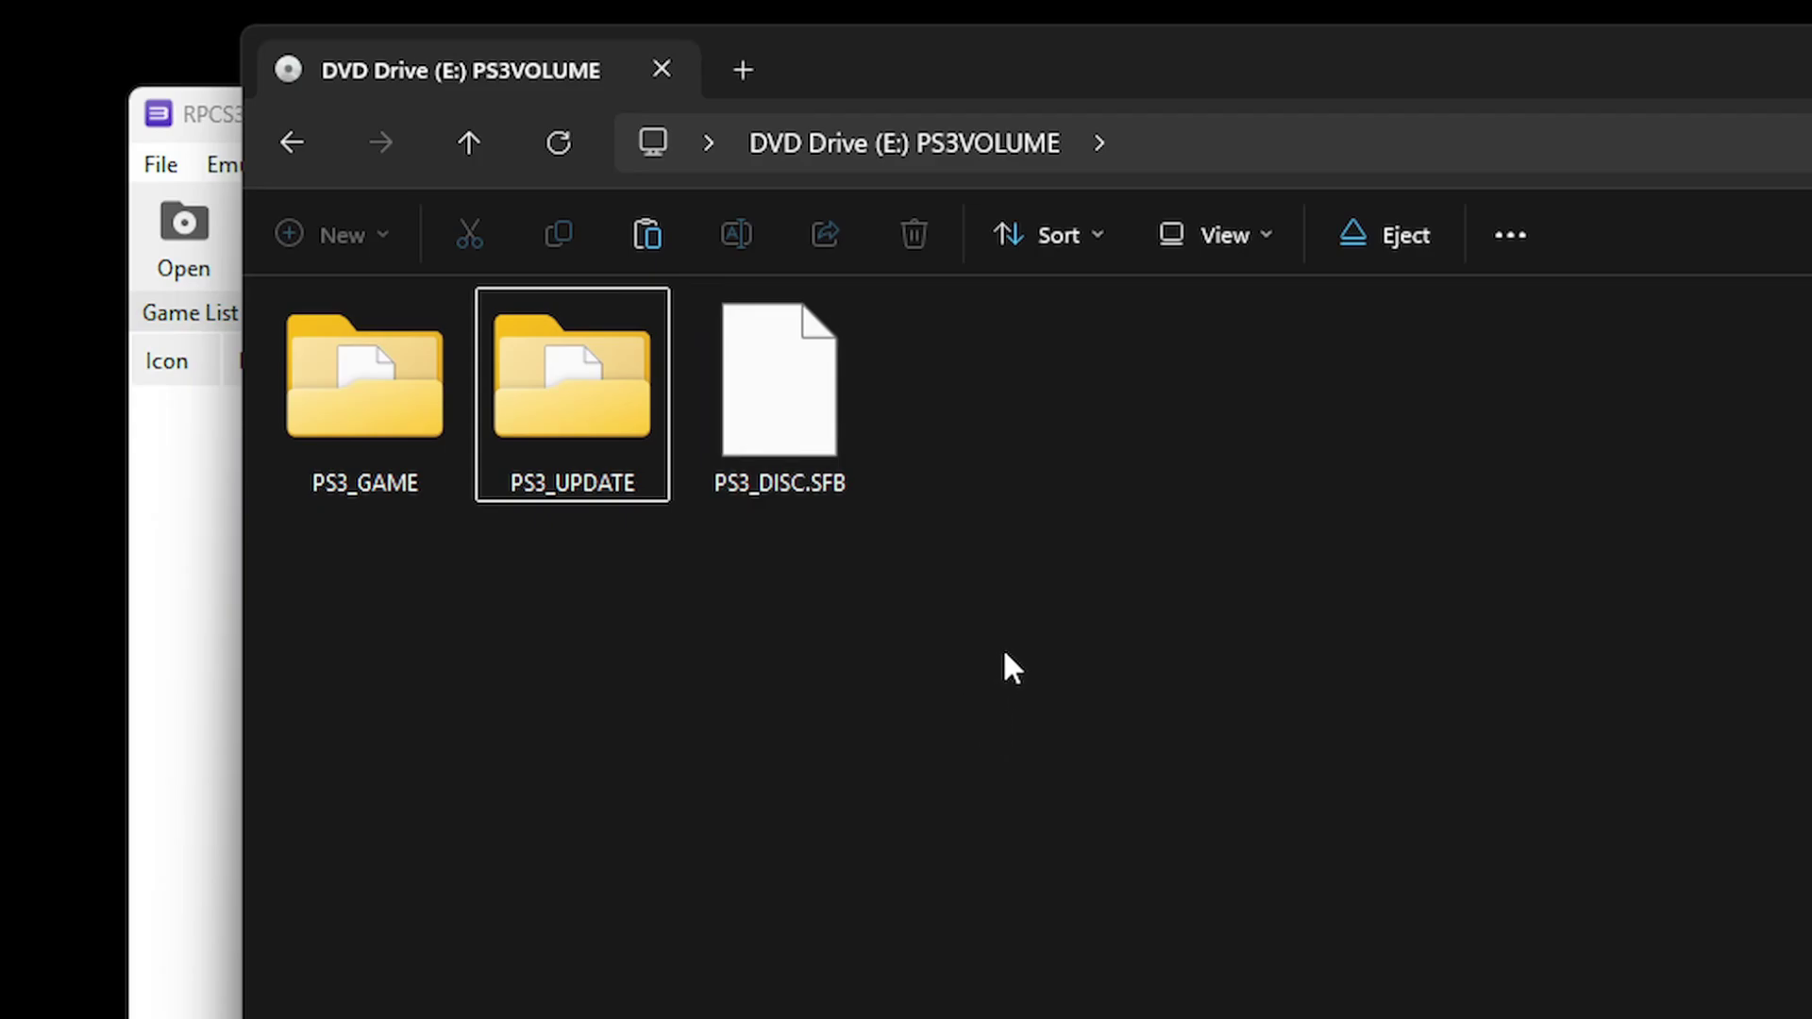
pyautogui.moveTo(966, 608); pyautogui.dragTo(353, 416)
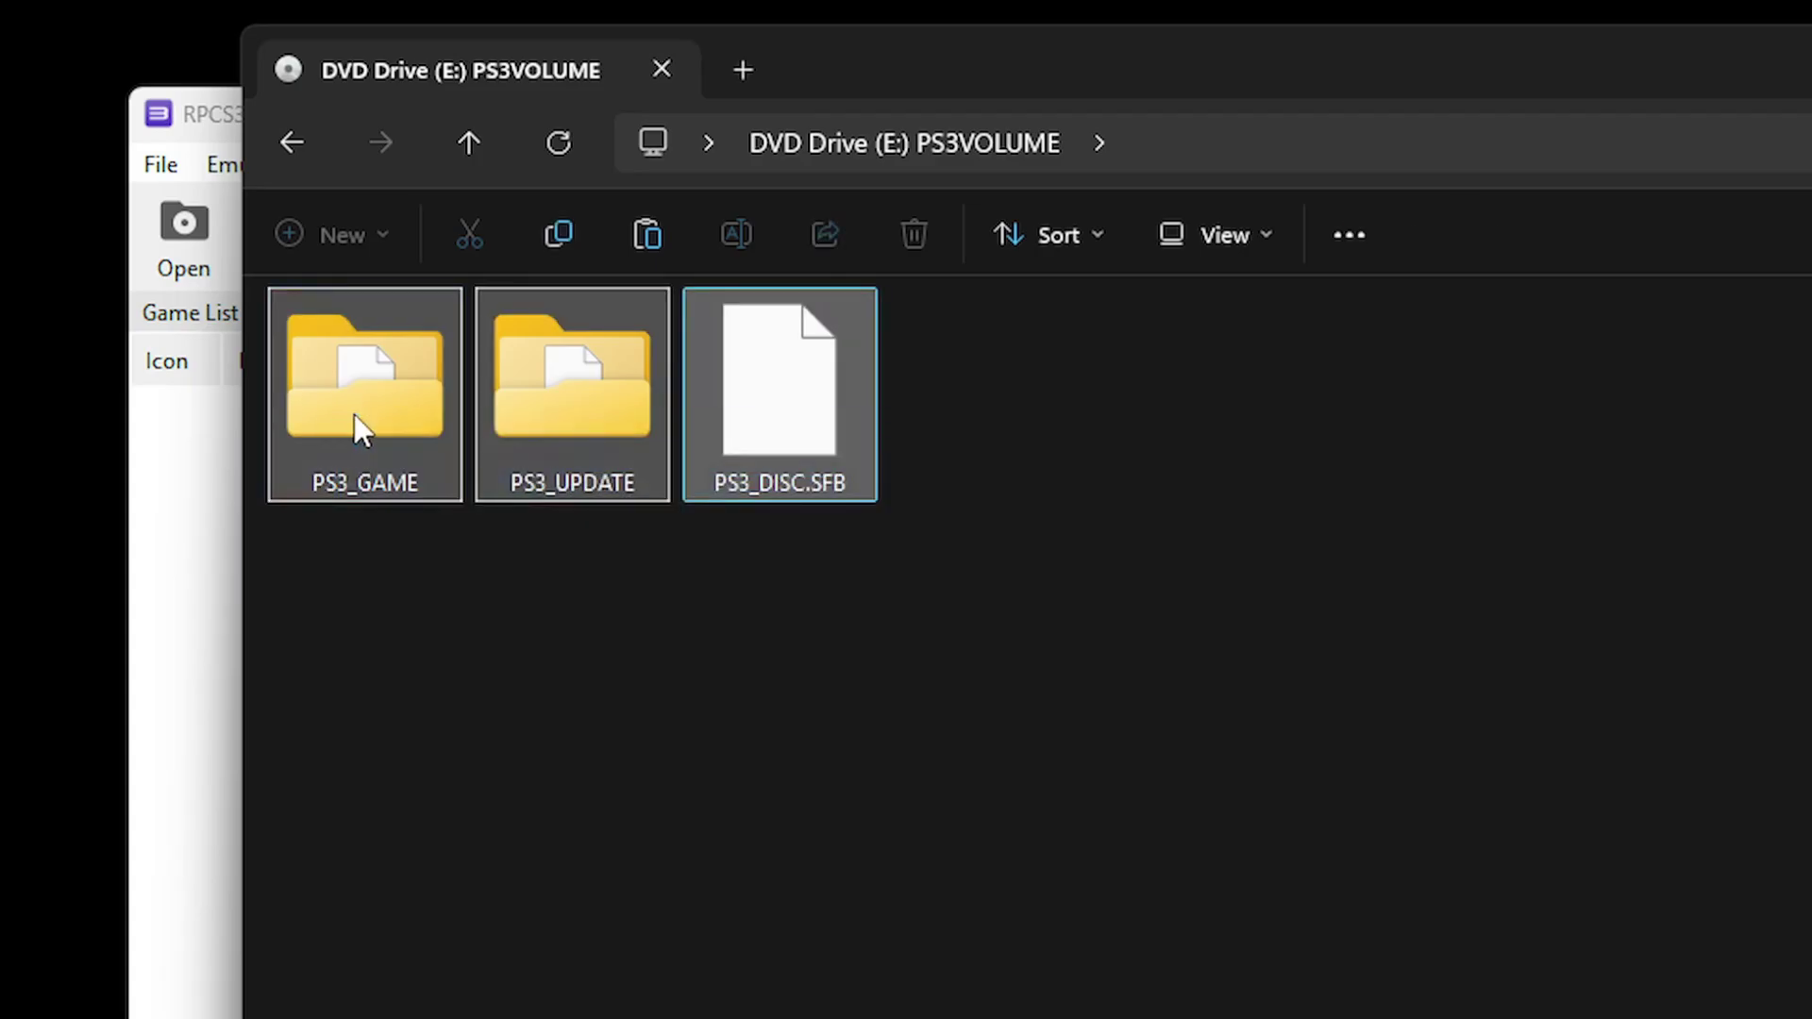
pyautogui.click(780, 420)
pyautogui.rightClick(779, 420)
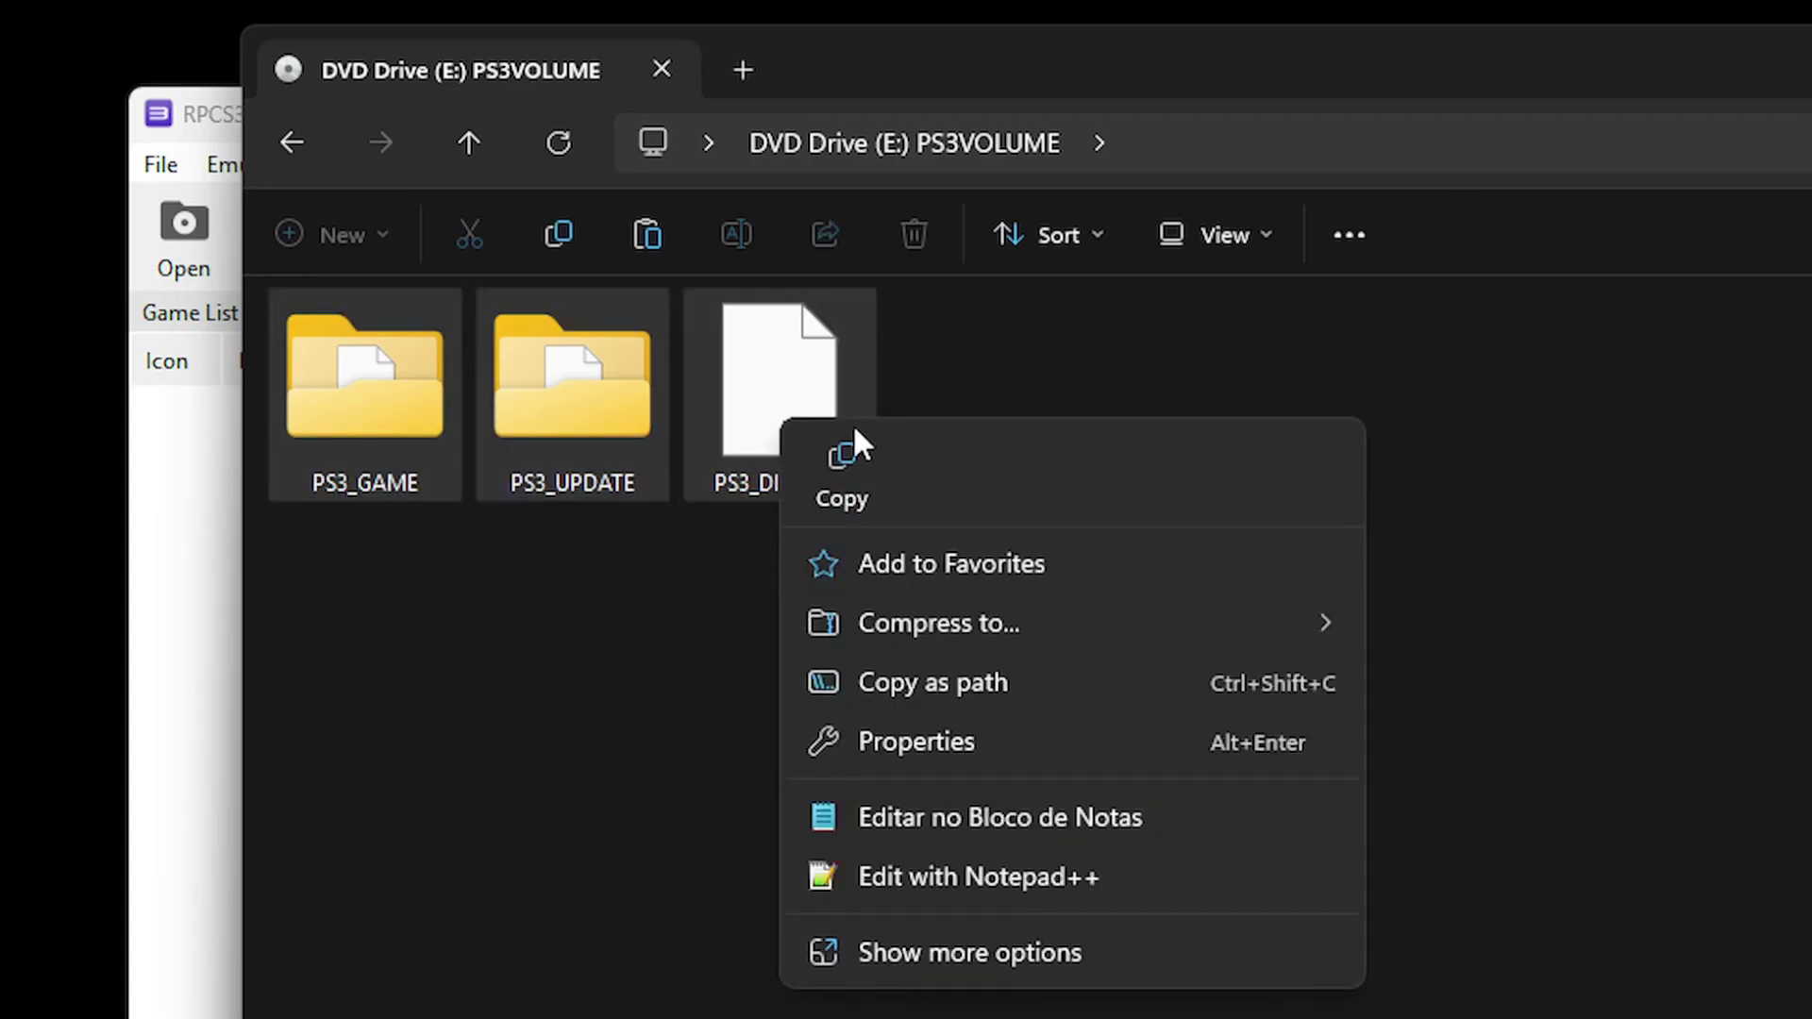
pyautogui.click(849, 483)
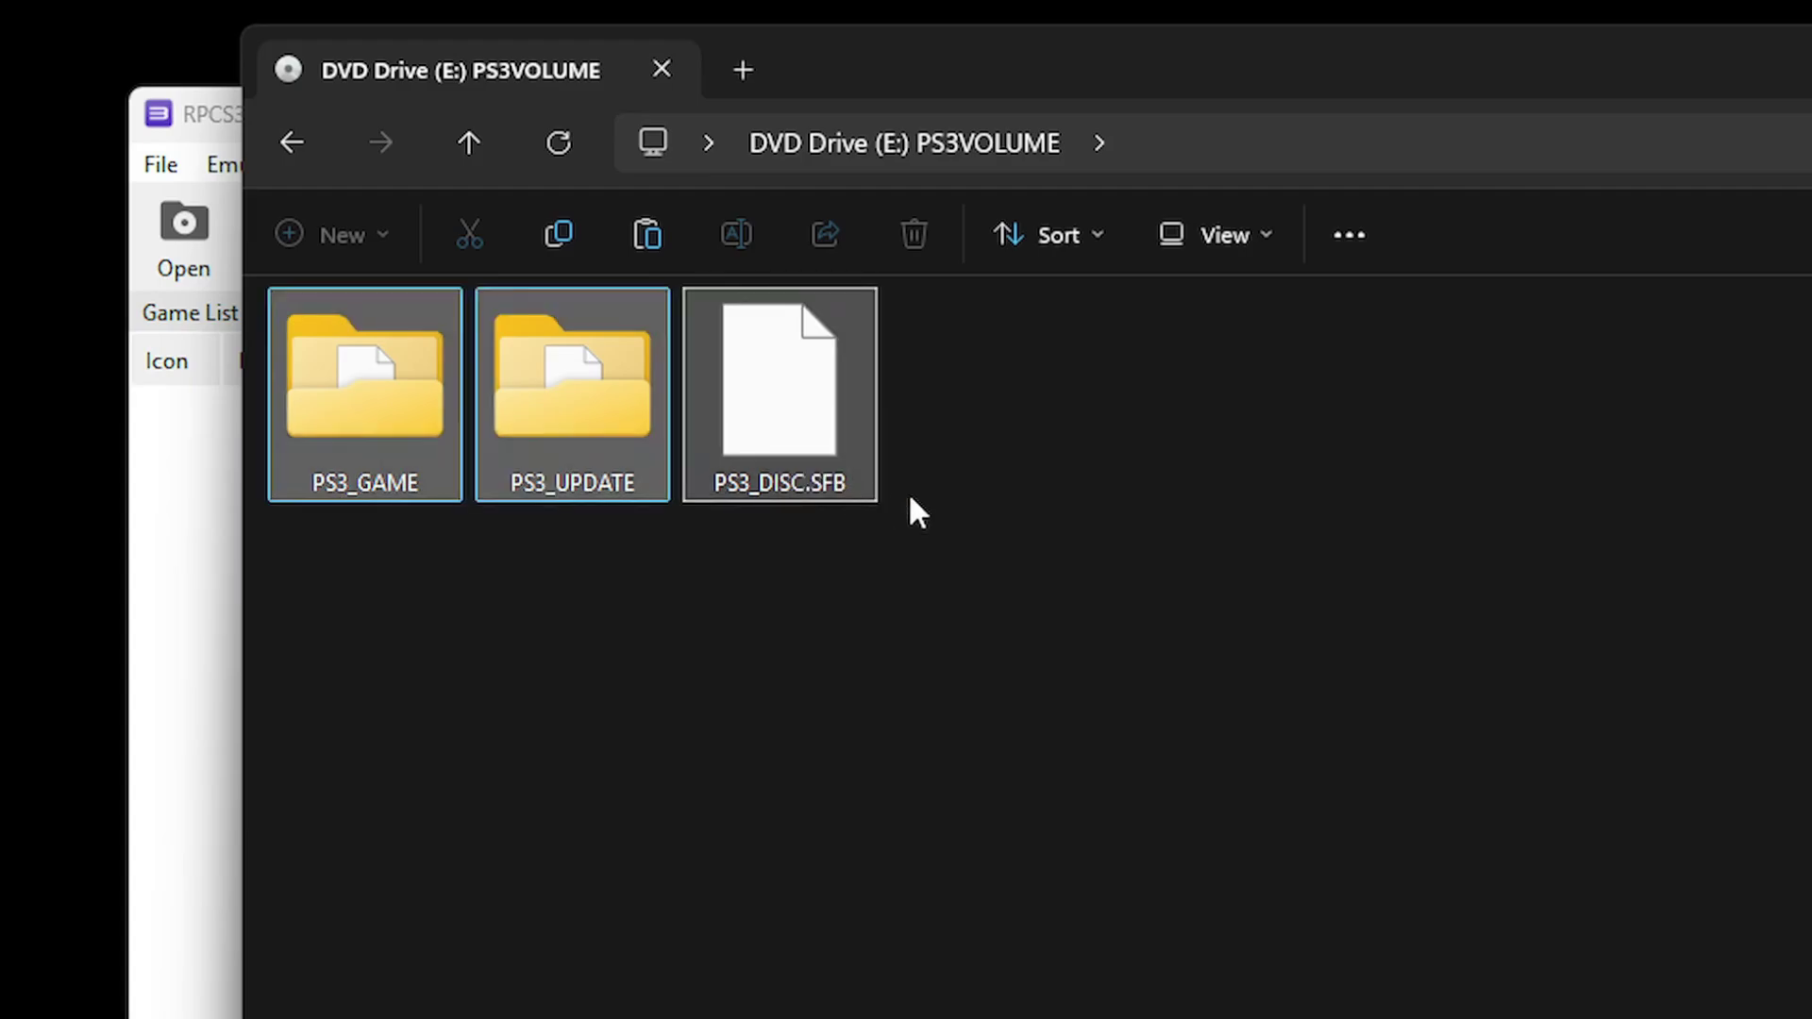
pyautogui.click(297, 151)
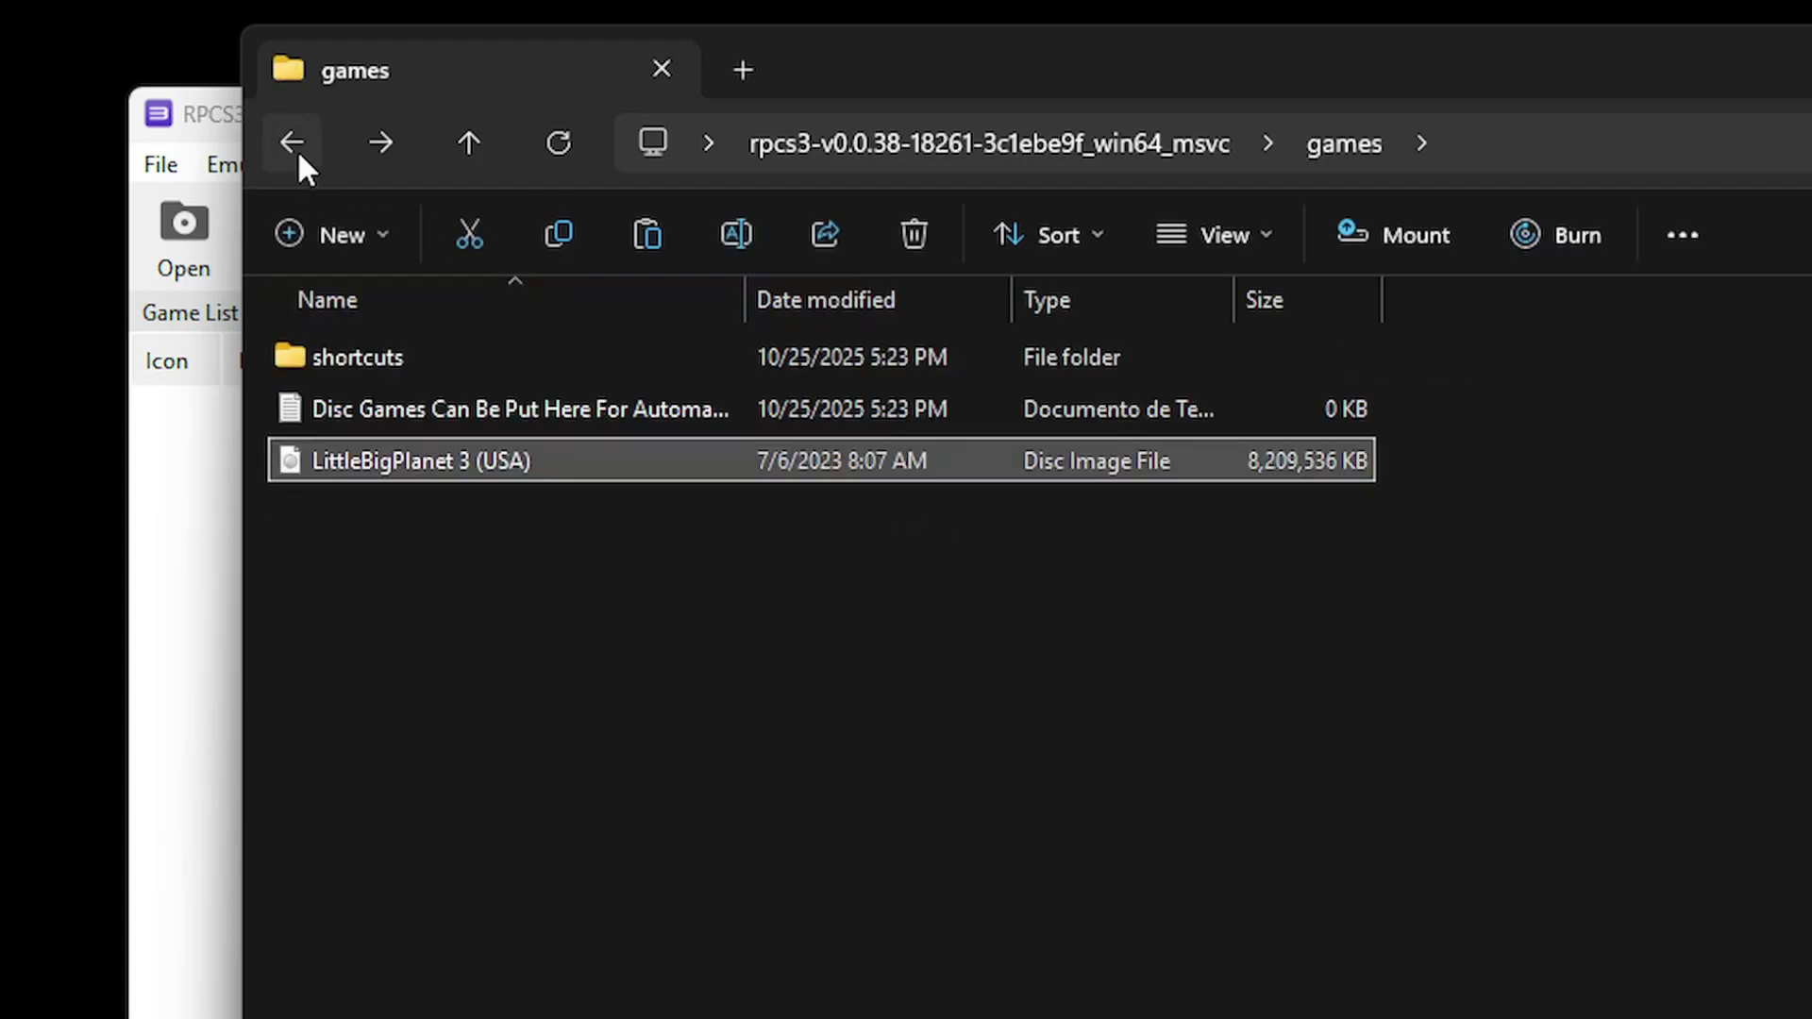
pyautogui.click(541, 593)
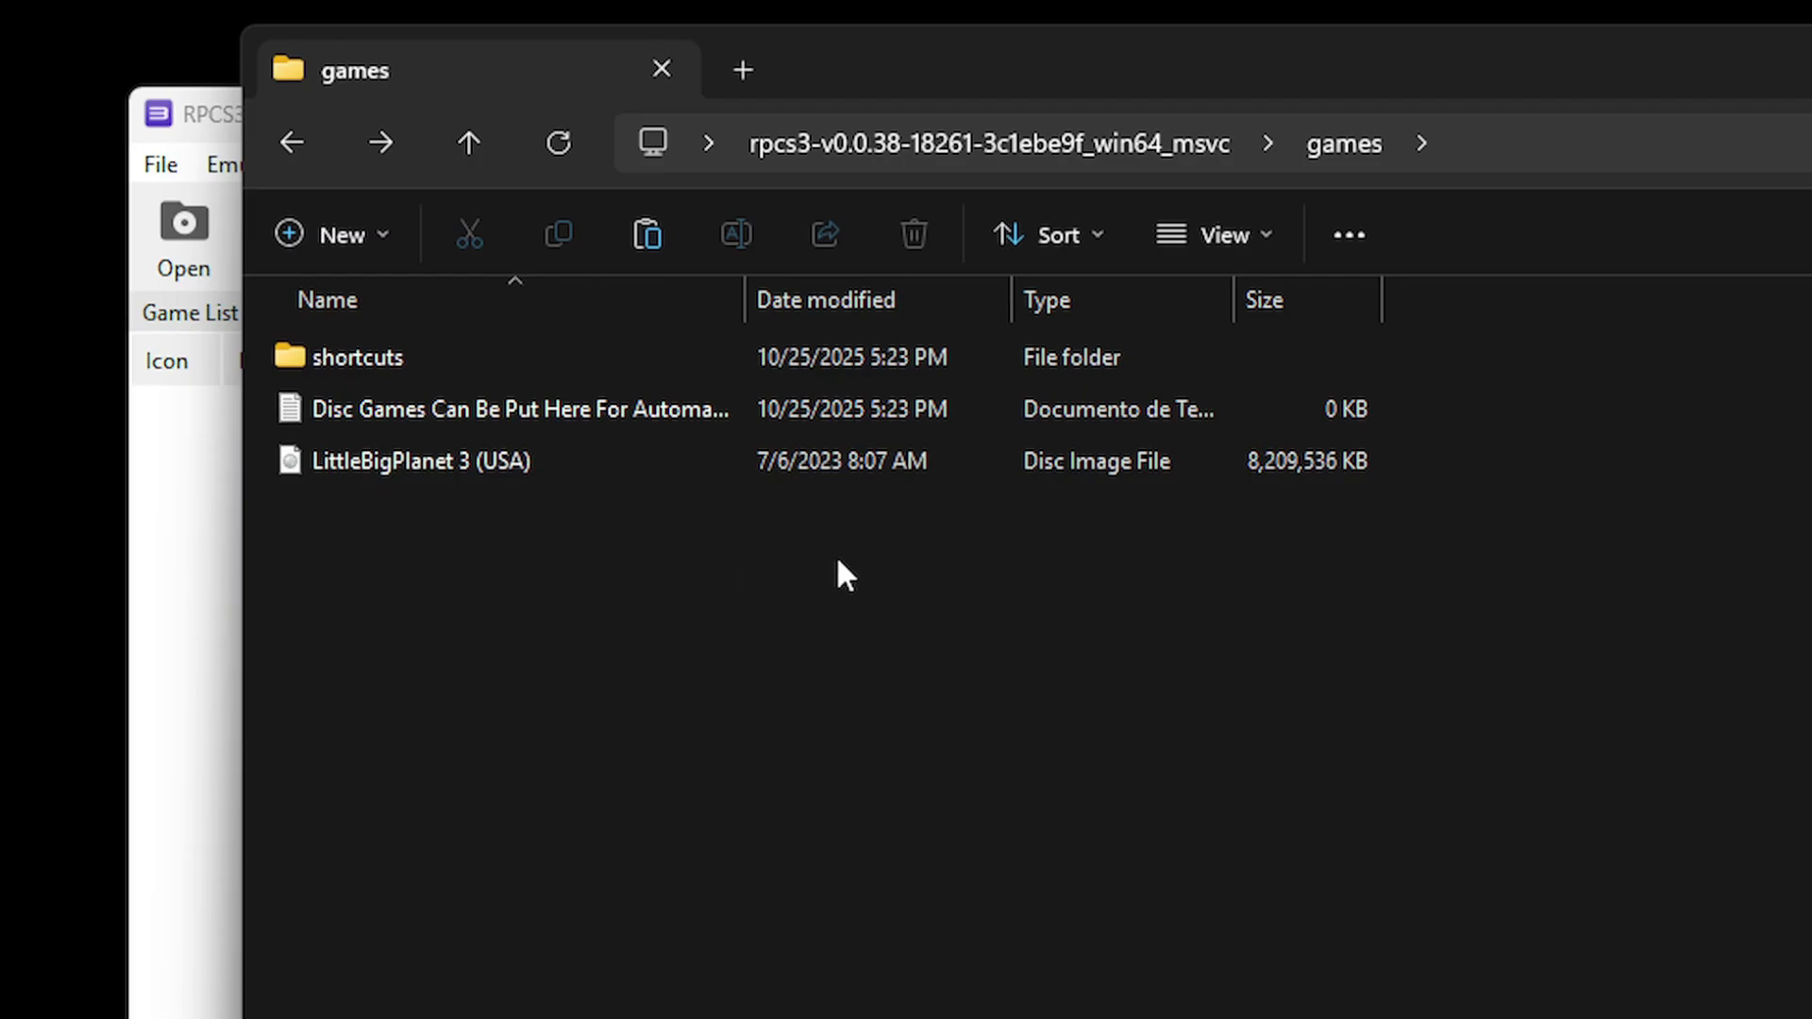
# Step: Create a new folder named 'LBP3' inside the games folder
pyautogui.rightClick(614, 521)
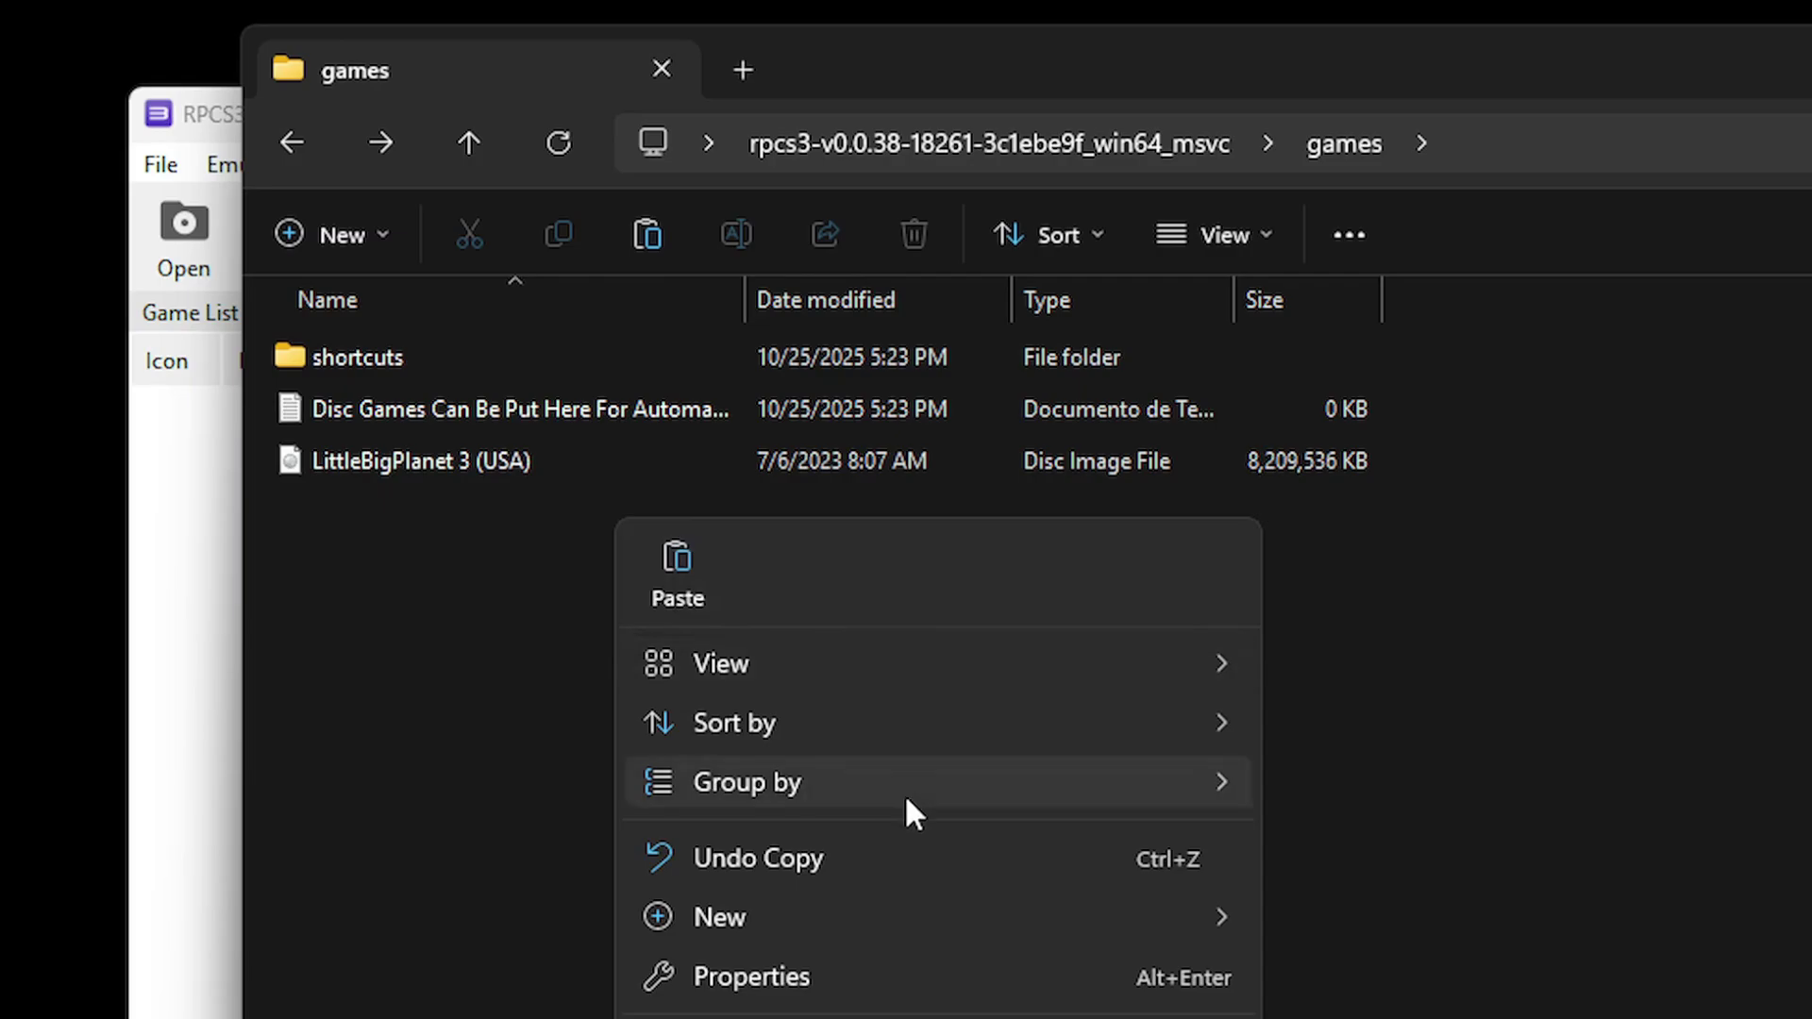
pyautogui.moveTo(817, 936)
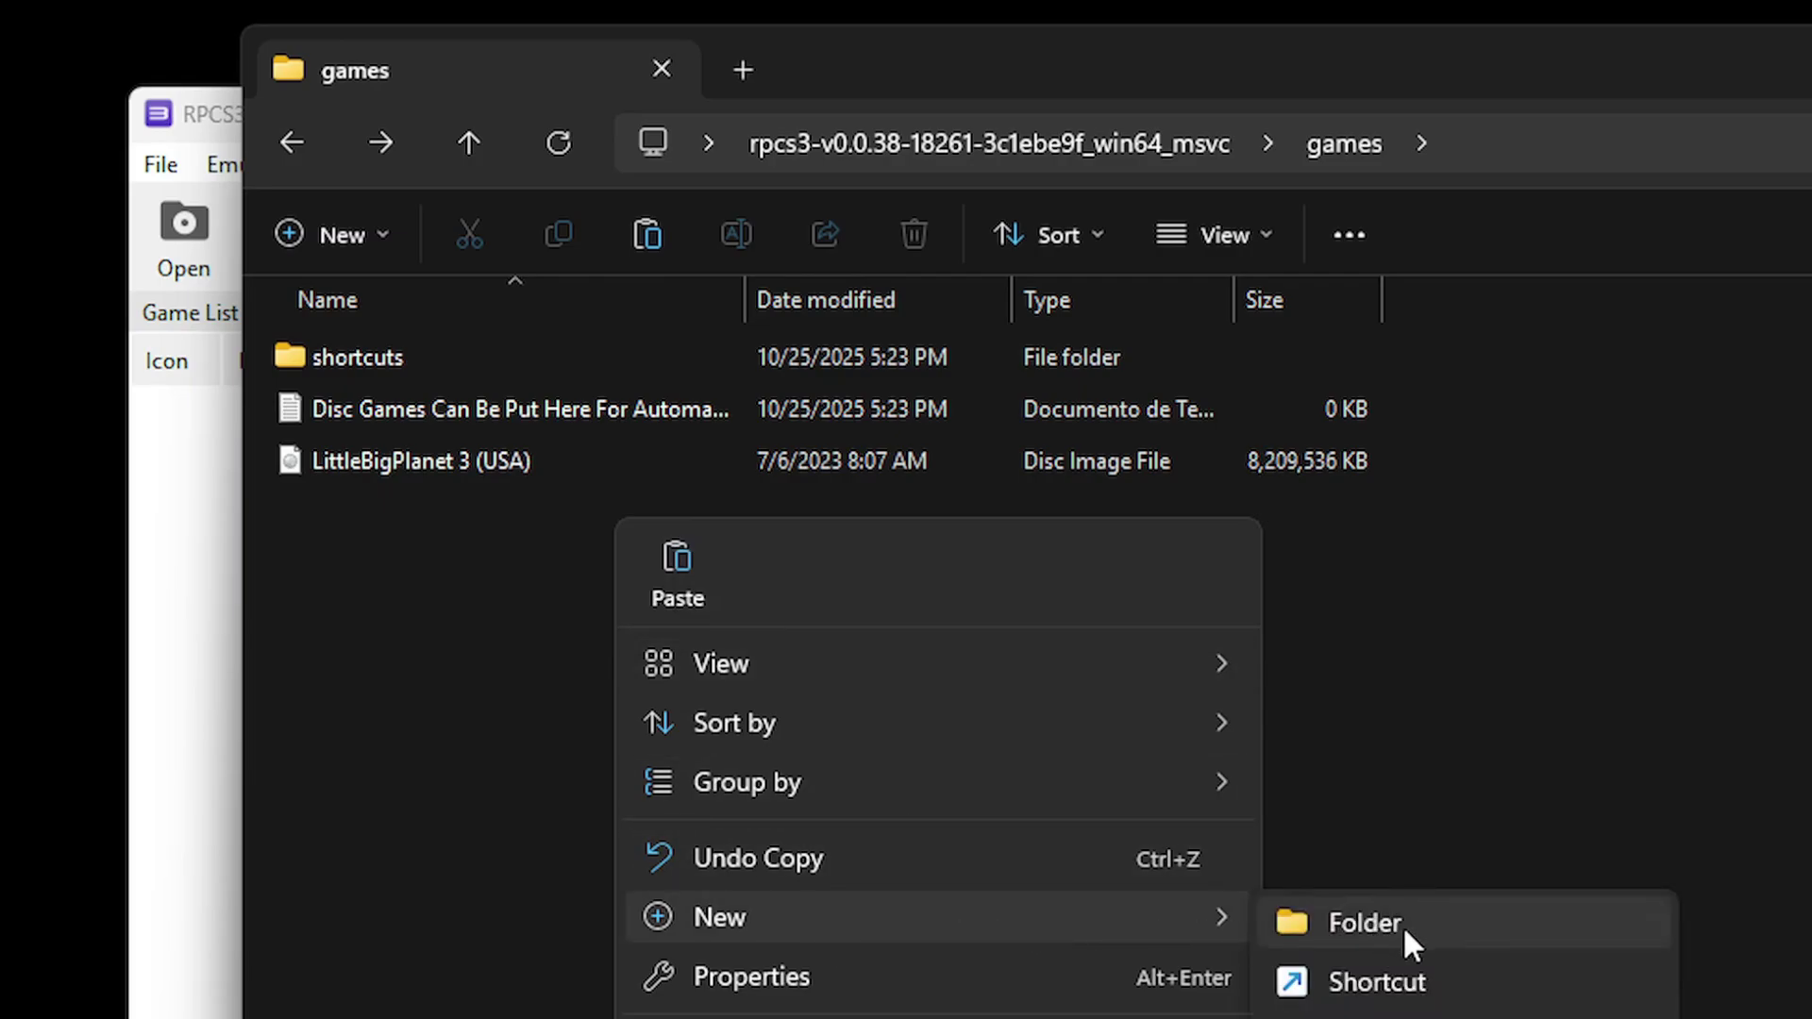
pyautogui.click(1447, 925)
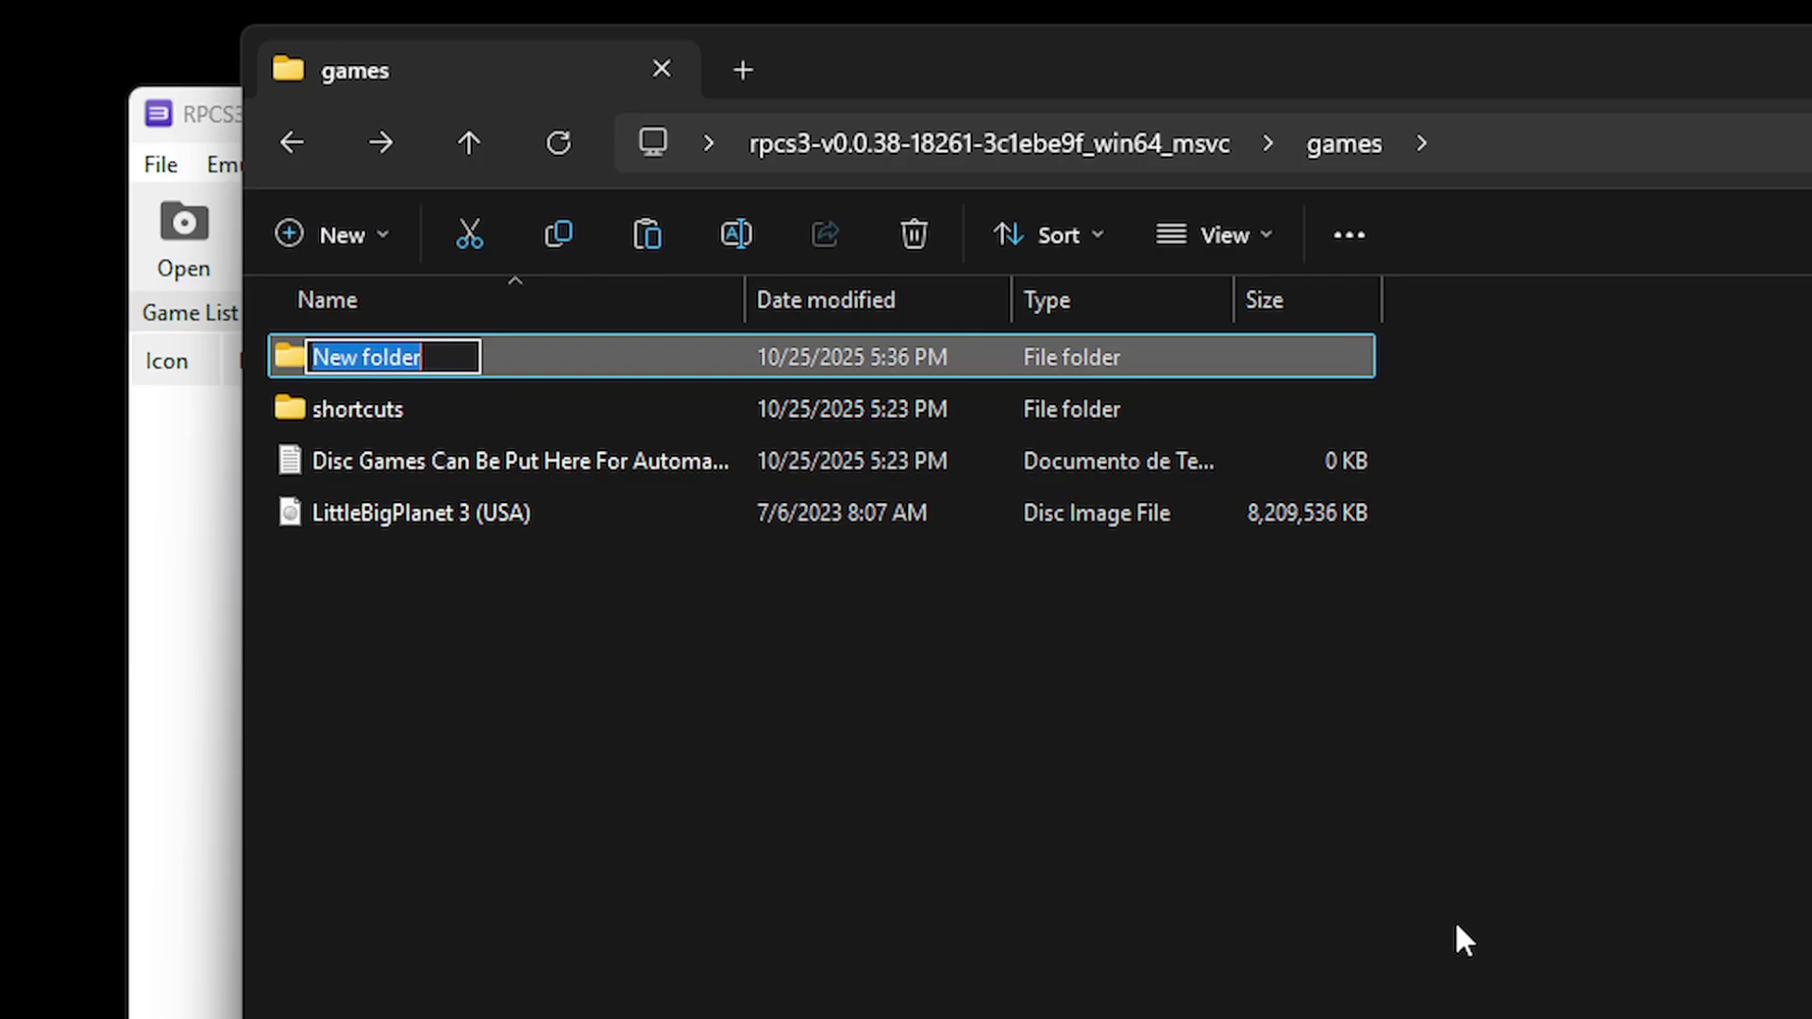
pyautogui.write('LBP3')
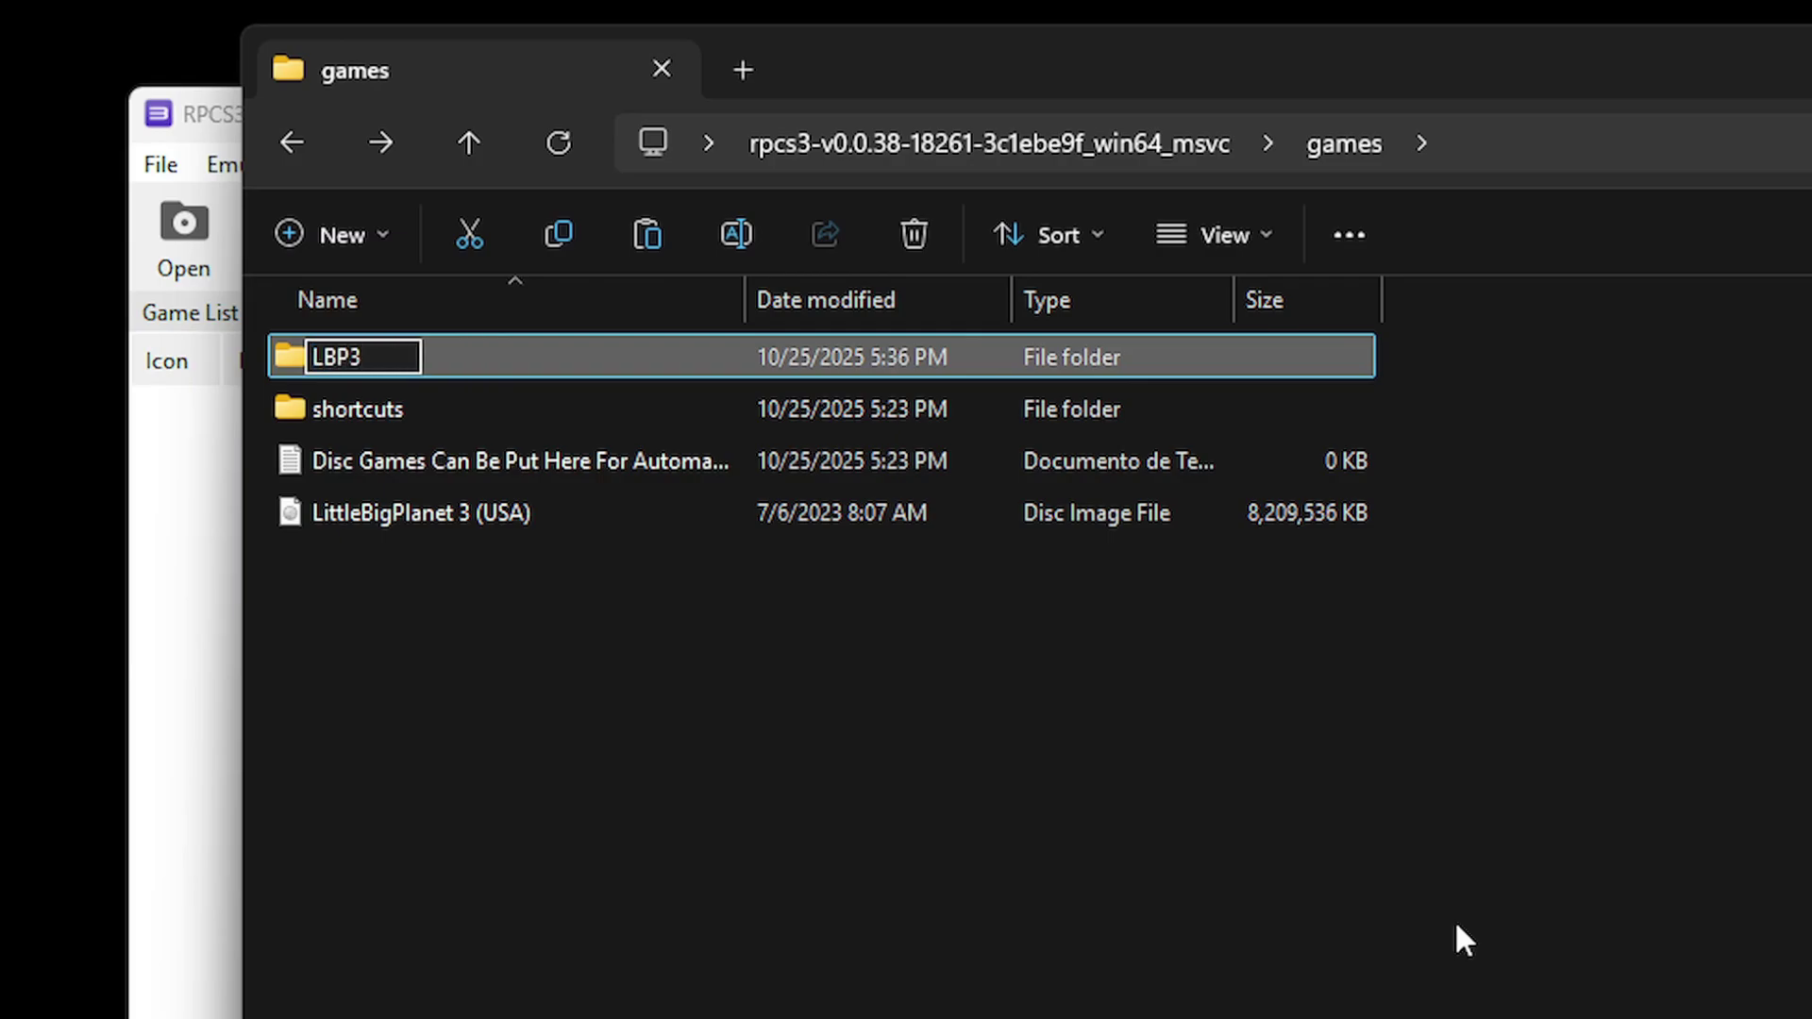
pyautogui.press('Return')
pyautogui.click(1454, 921)
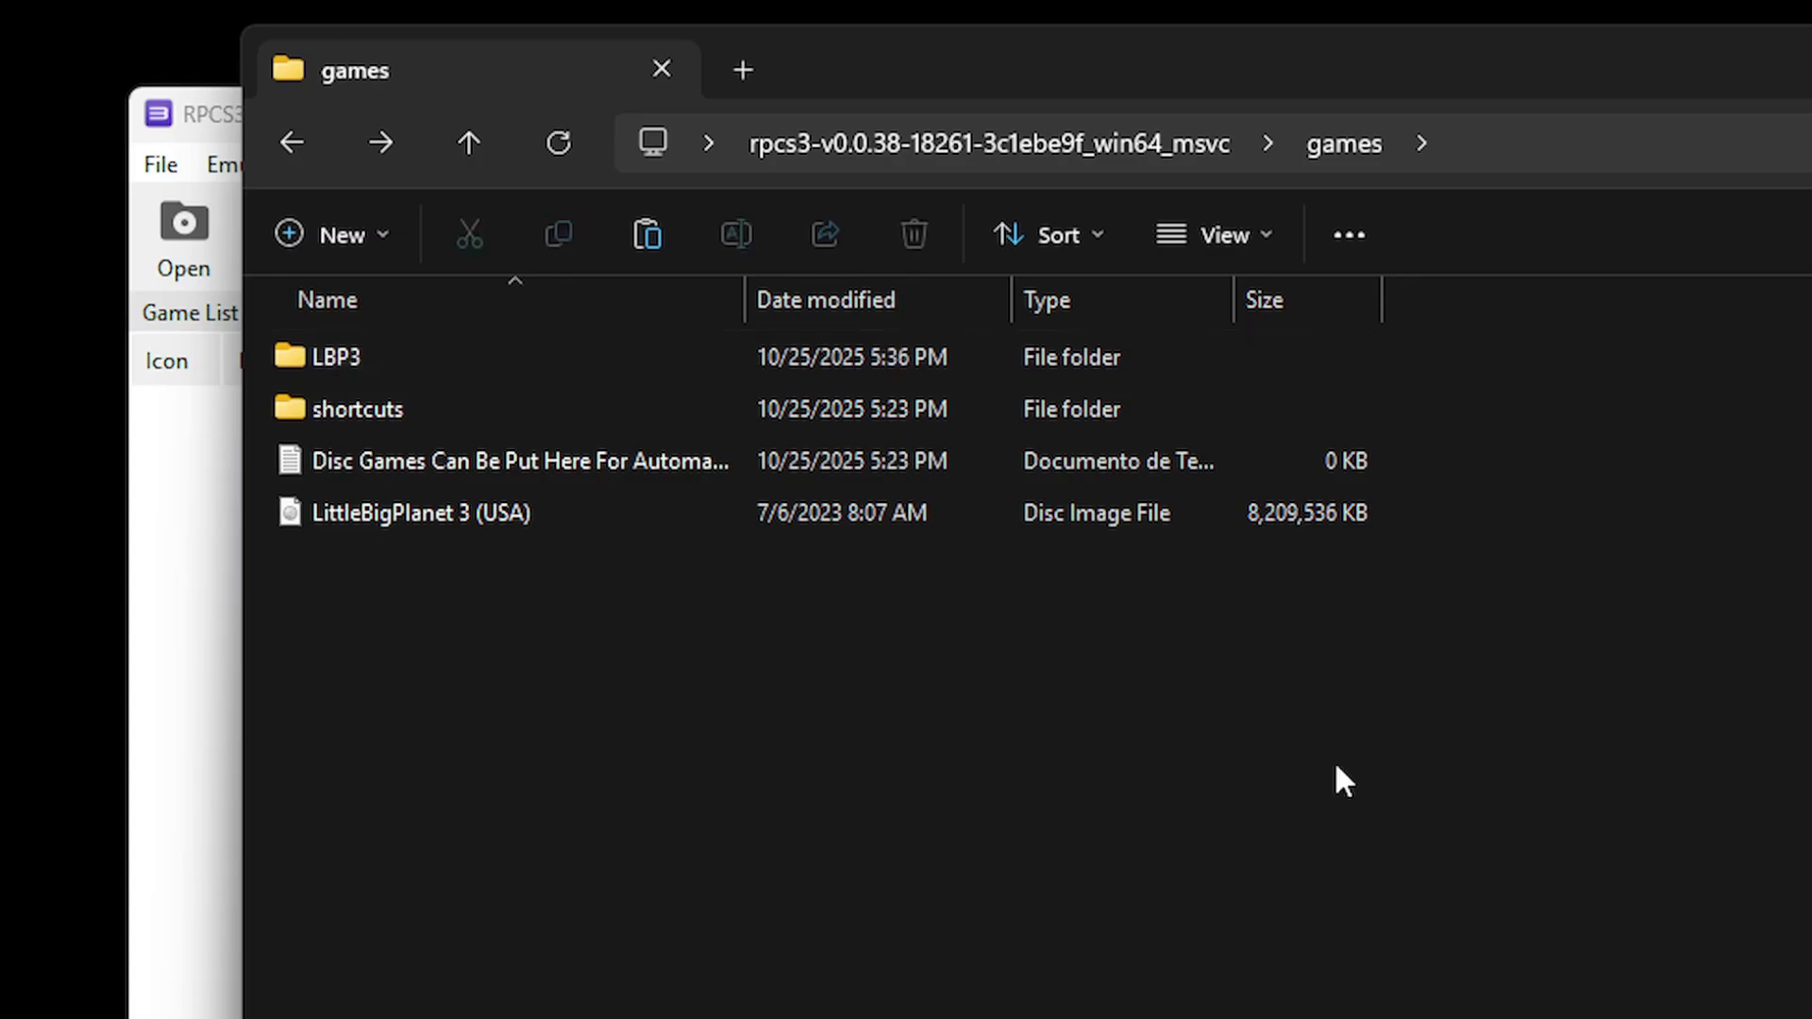
# Step: Paste the copied disc contents into LBP3 and switch back to RPCS3
pyautogui.doubleClick(372, 363)
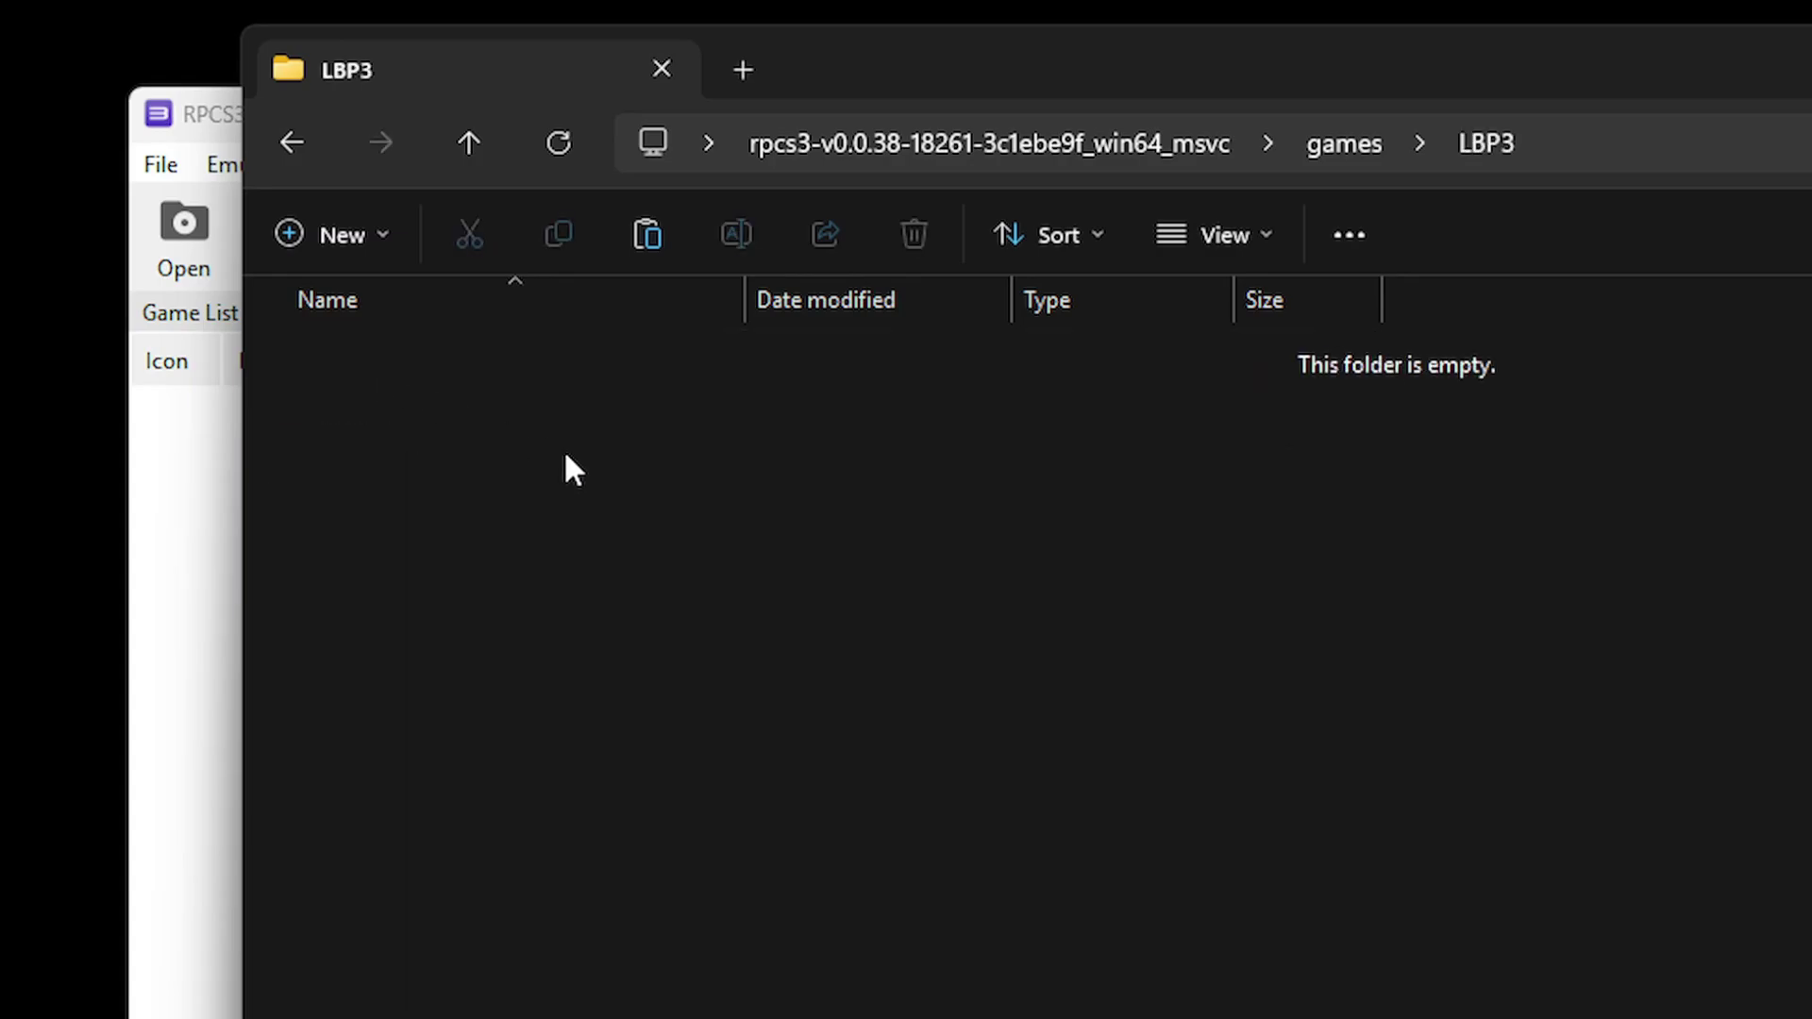
pyautogui.rightClick(641, 476)
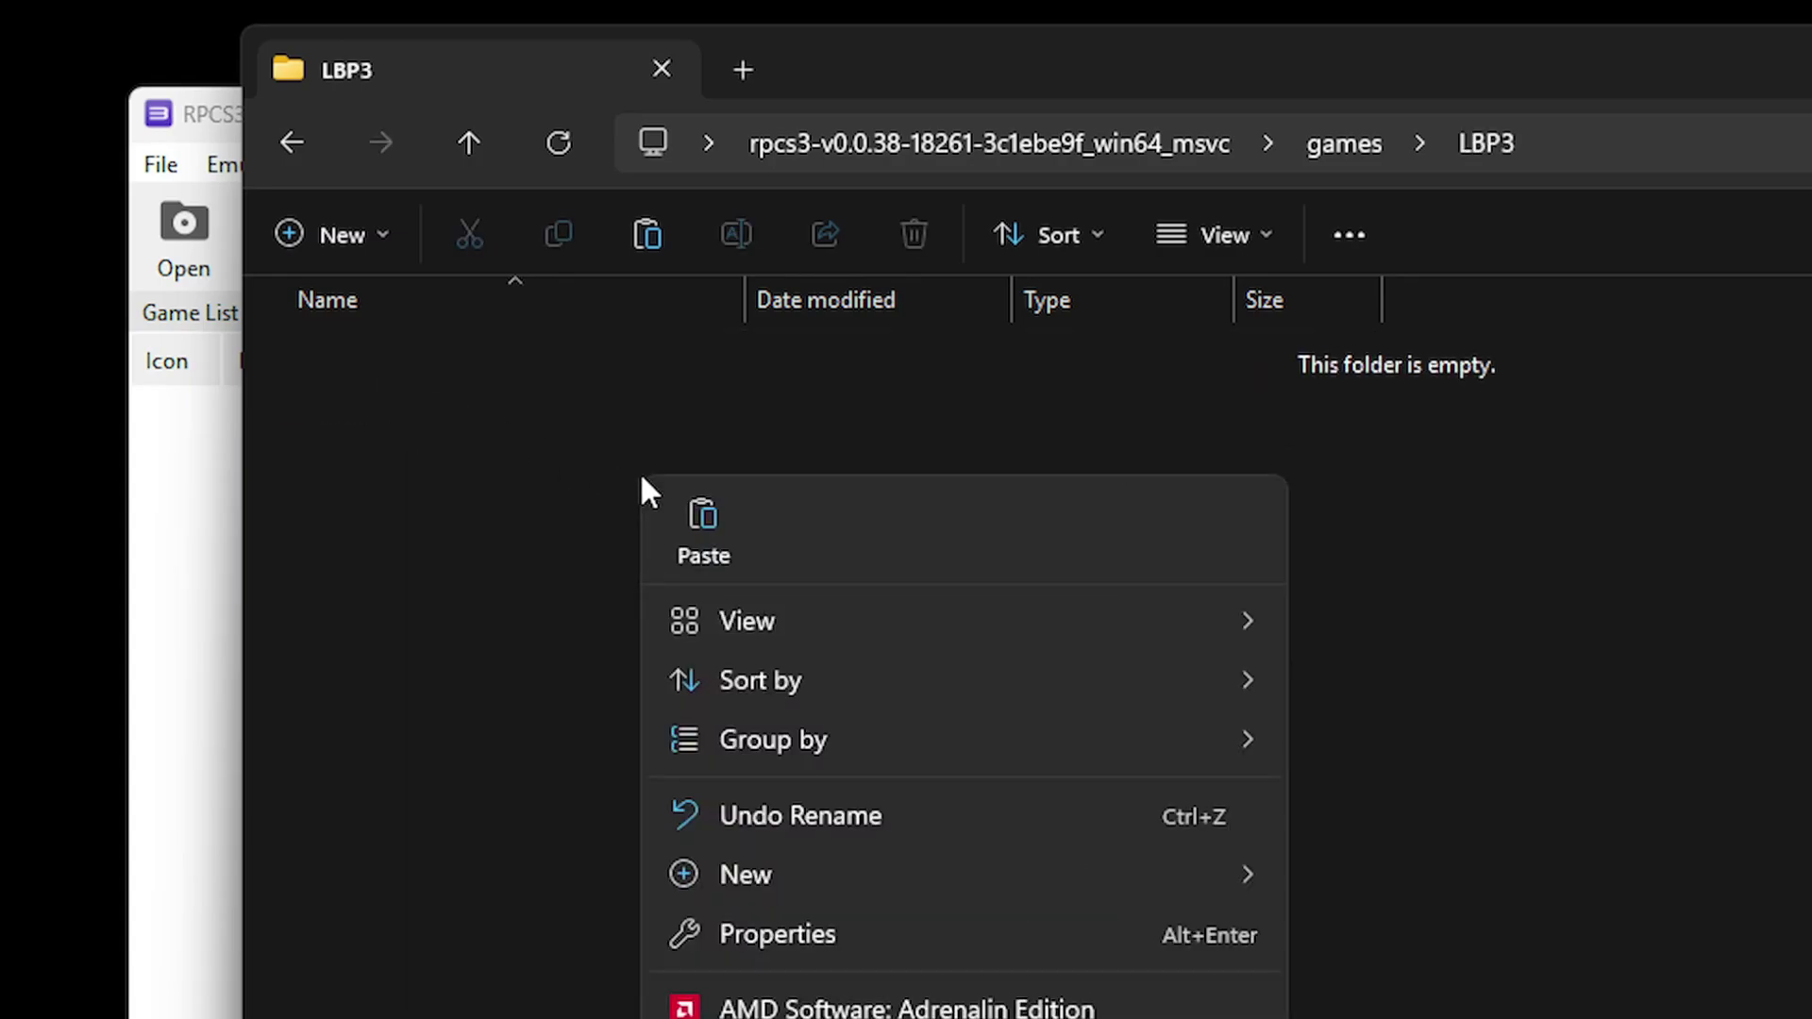
pyautogui.click(723, 534)
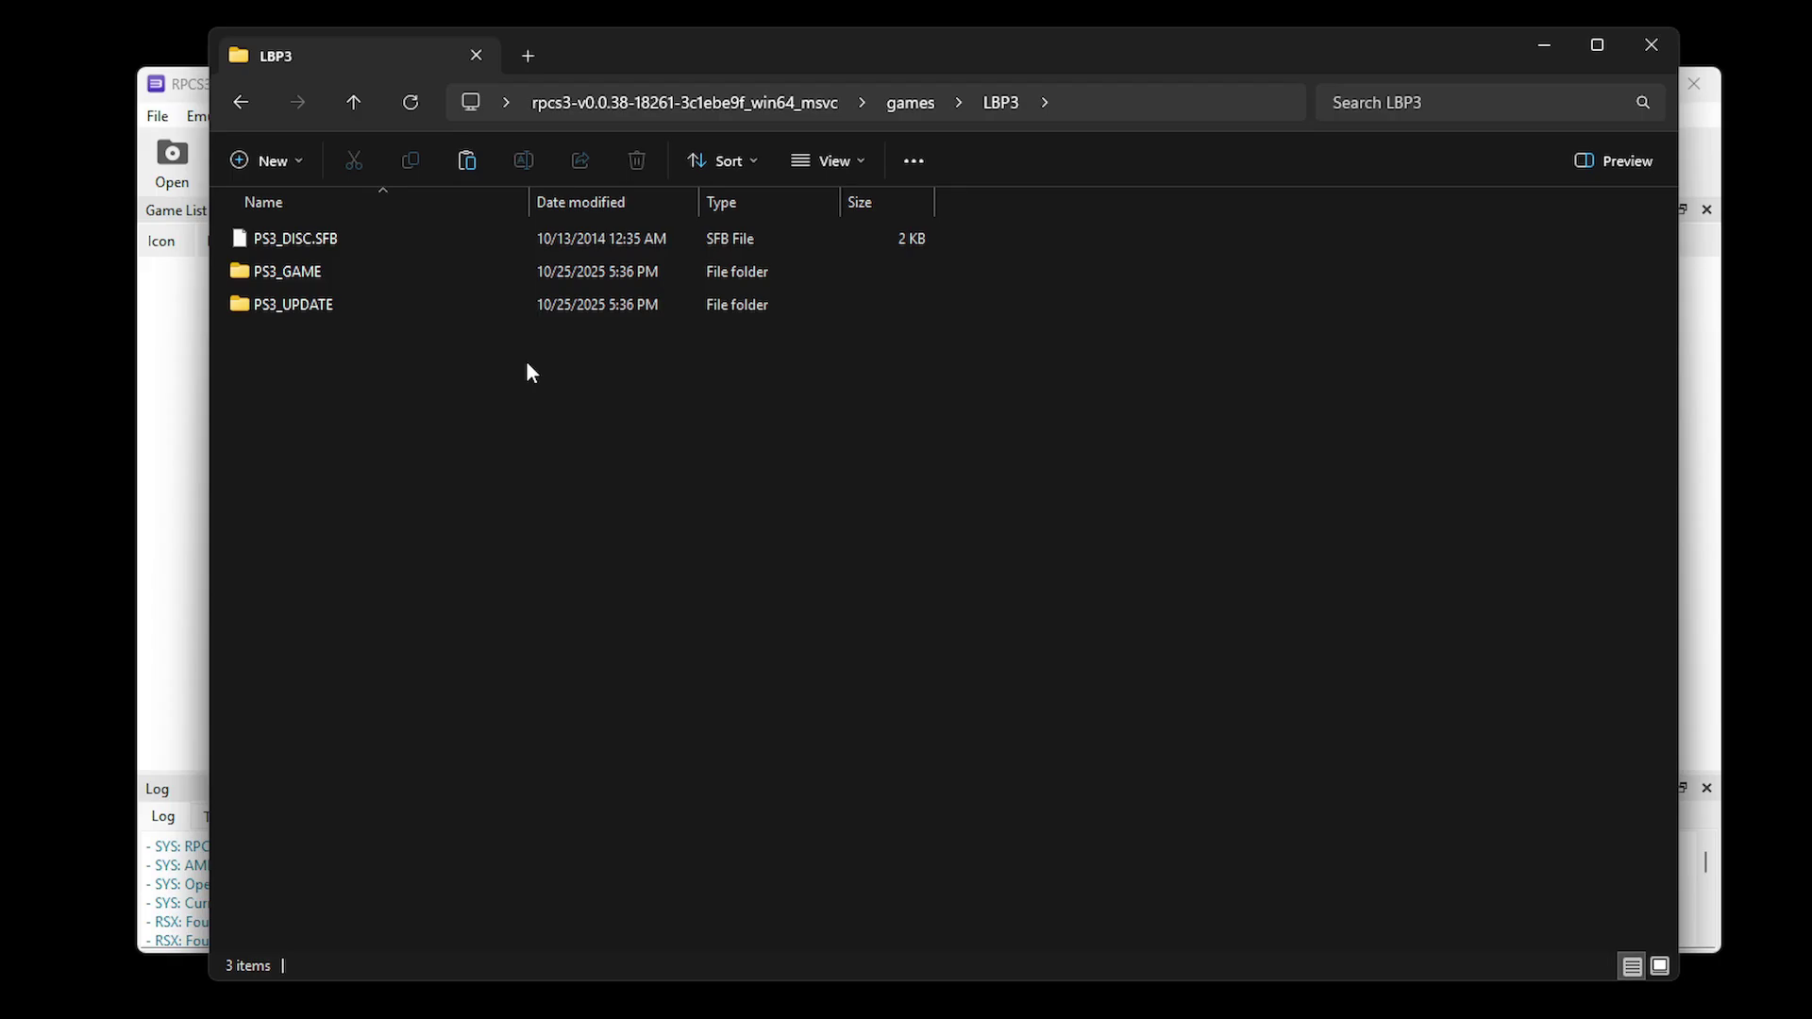
pyautogui.click(192, 91)
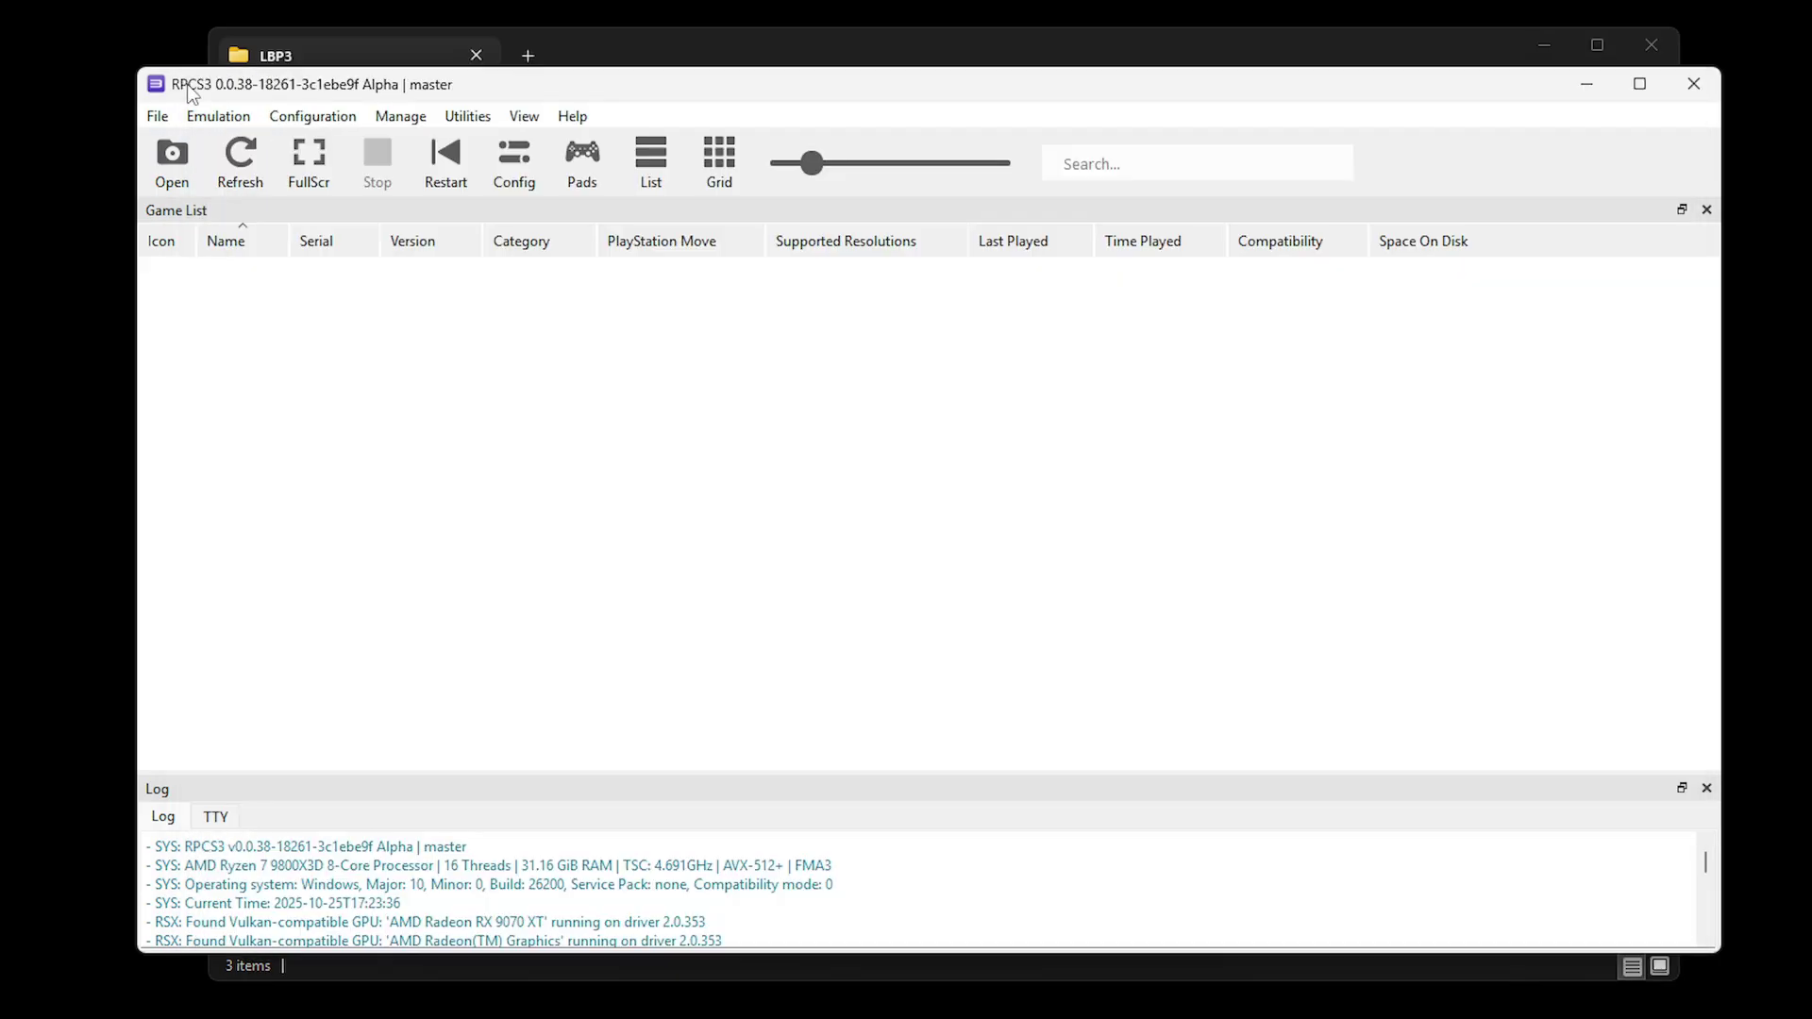
# Step: Refresh RPCS3's game list so LittleBigPlanet 3 appears, and bring up the PS3VOLUME disc's options
pyautogui.click(241, 170)
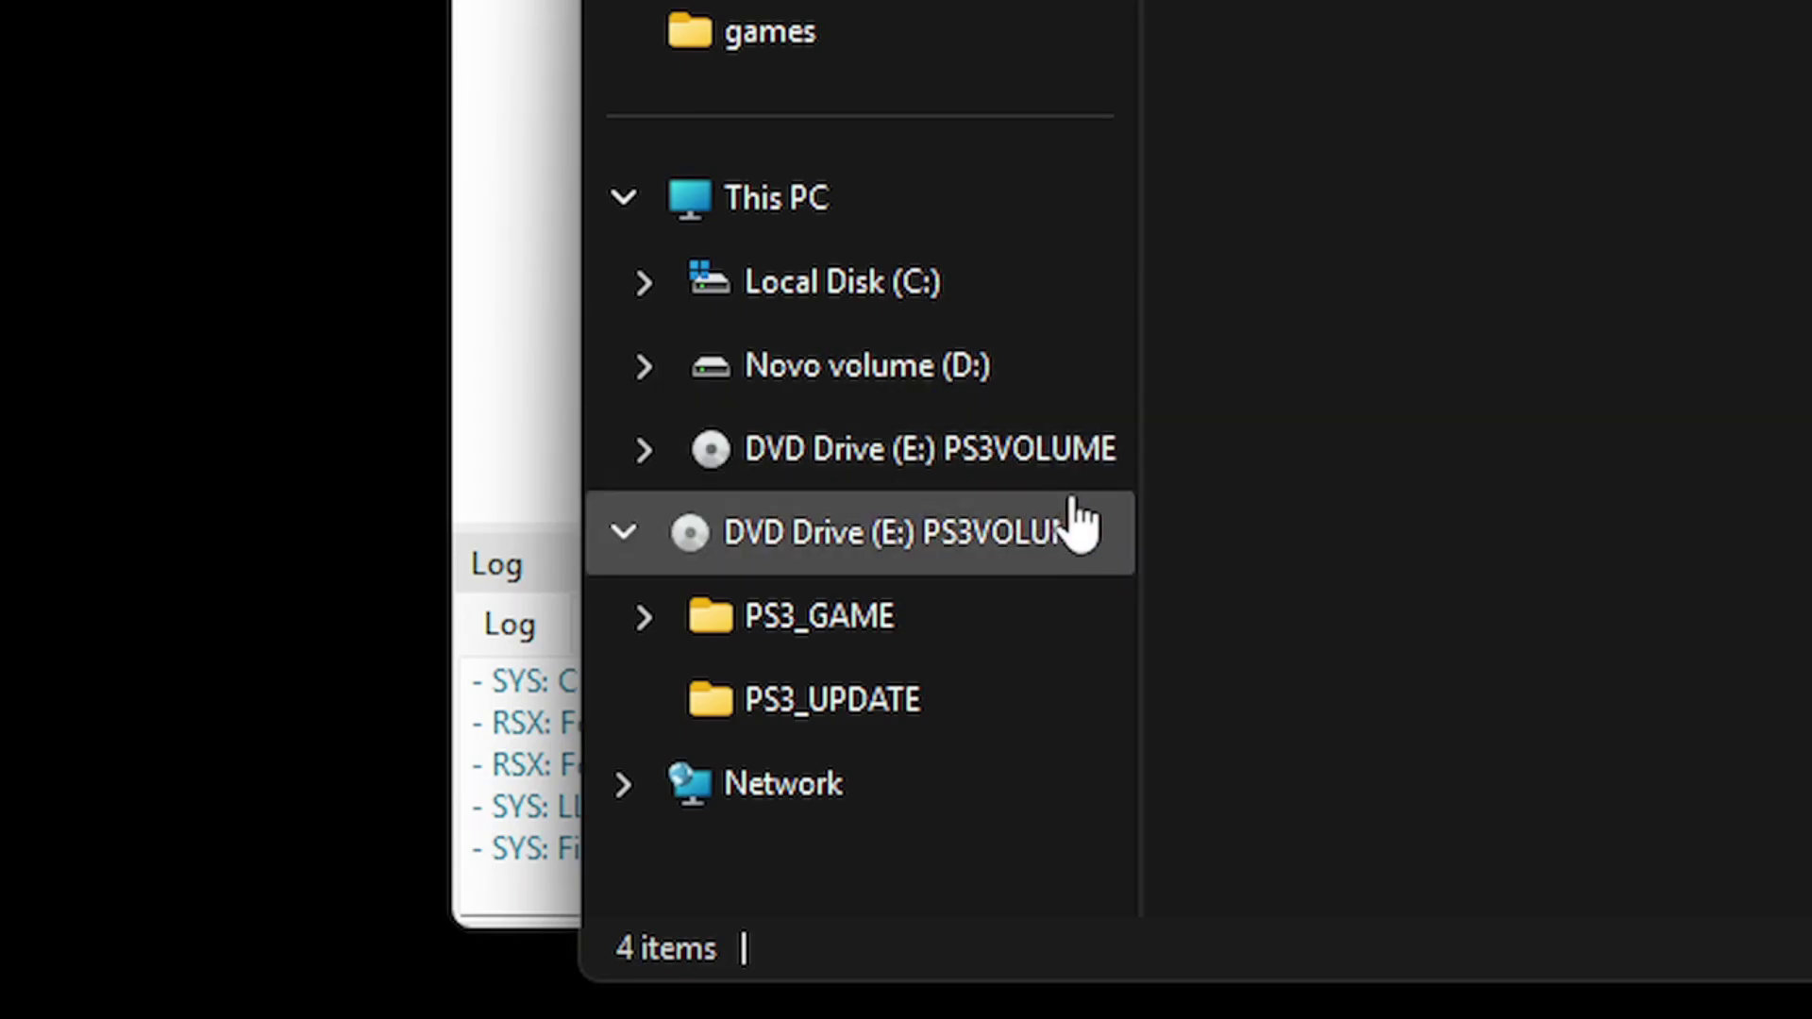
pyautogui.rightClick(1026, 463)
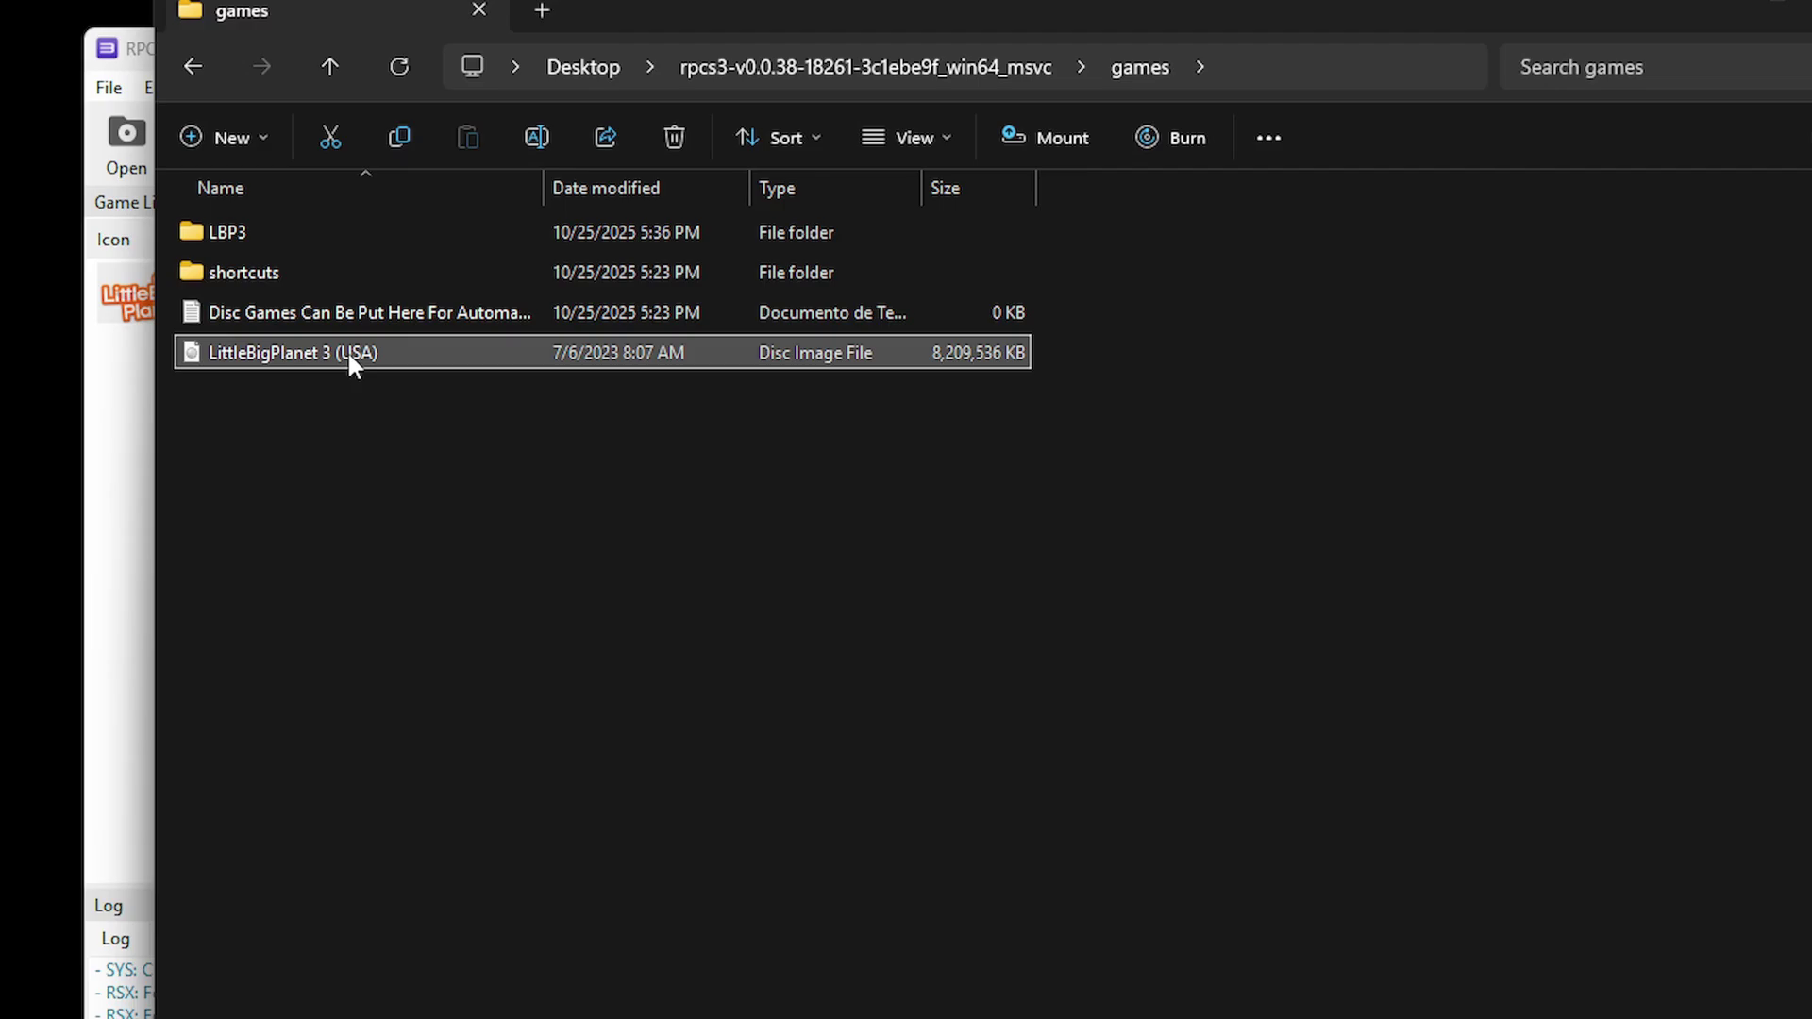
# Step: Permanently delete the LittleBigPlanet 3 (USA) ISO with Shift+Delete and confirm Yes
pyautogui.hotkey('shift', 'Delete')
pyautogui.press('Return')
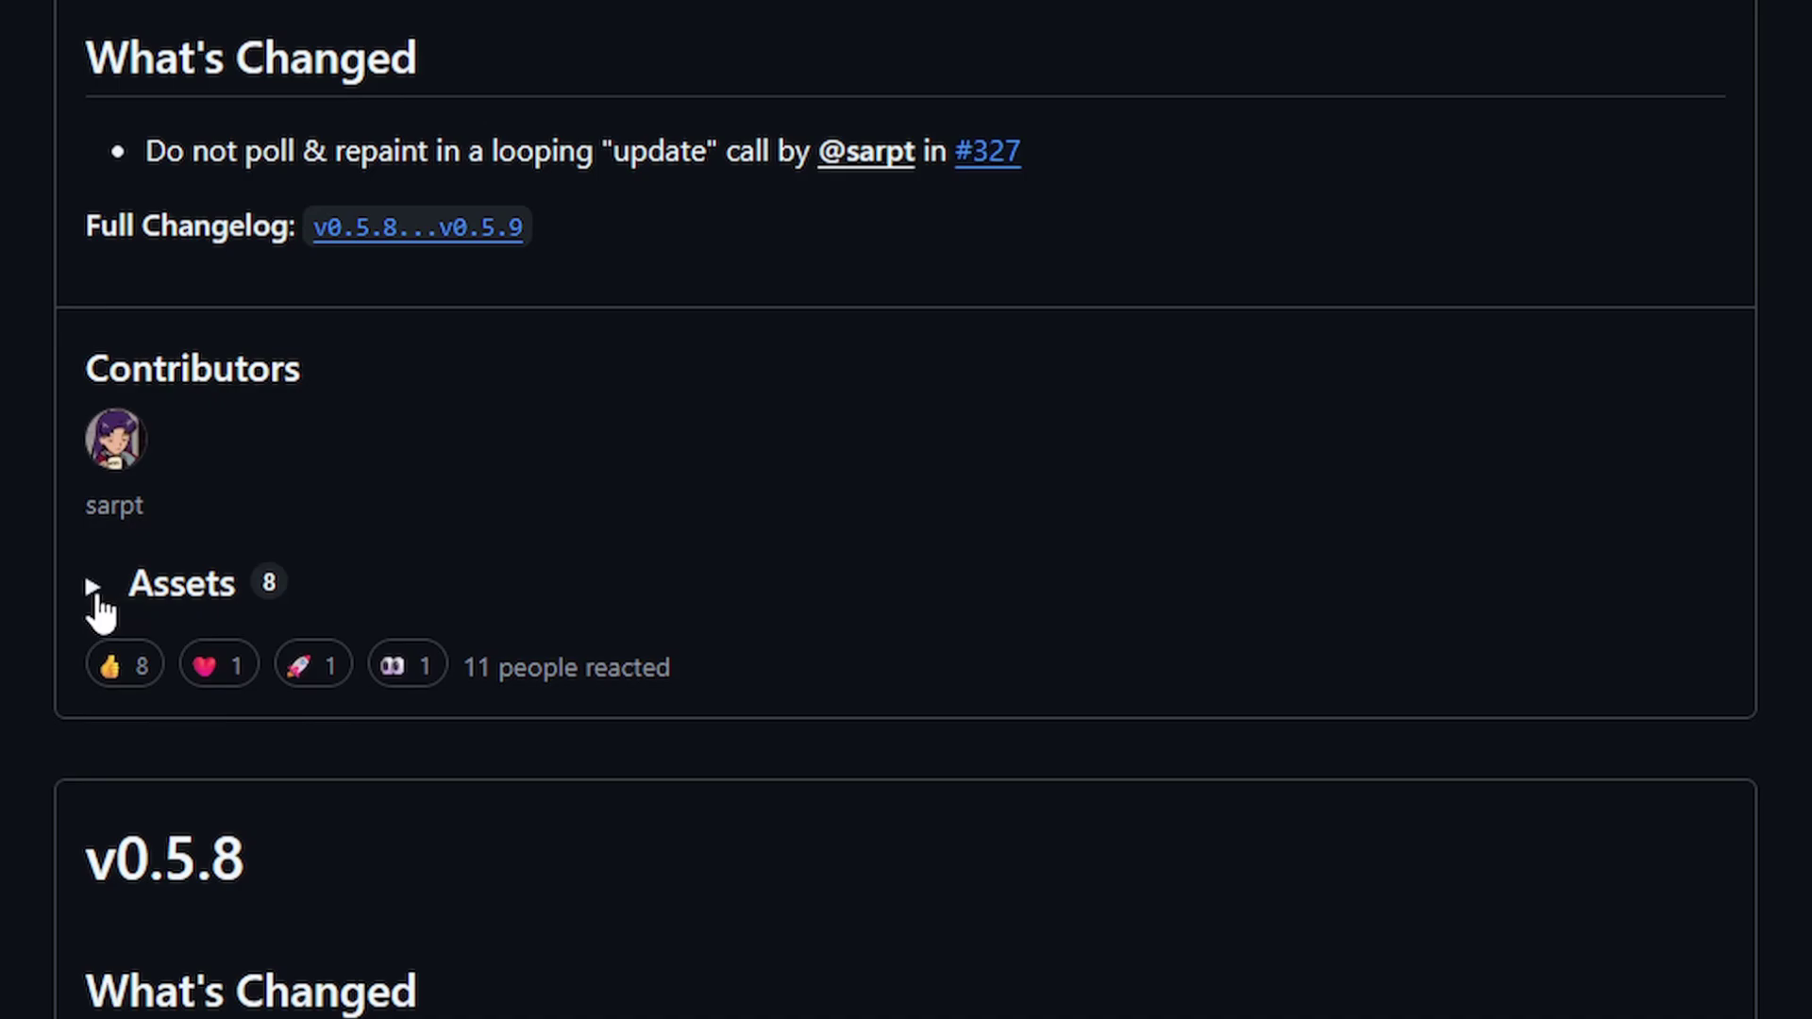
# Step: Expand the v0.5.9 release's Assets list and scroll to rusty-psn-egui-windows.zip
pyautogui.click(95, 587)
pyautogui.scroll(-4, 462, 623)
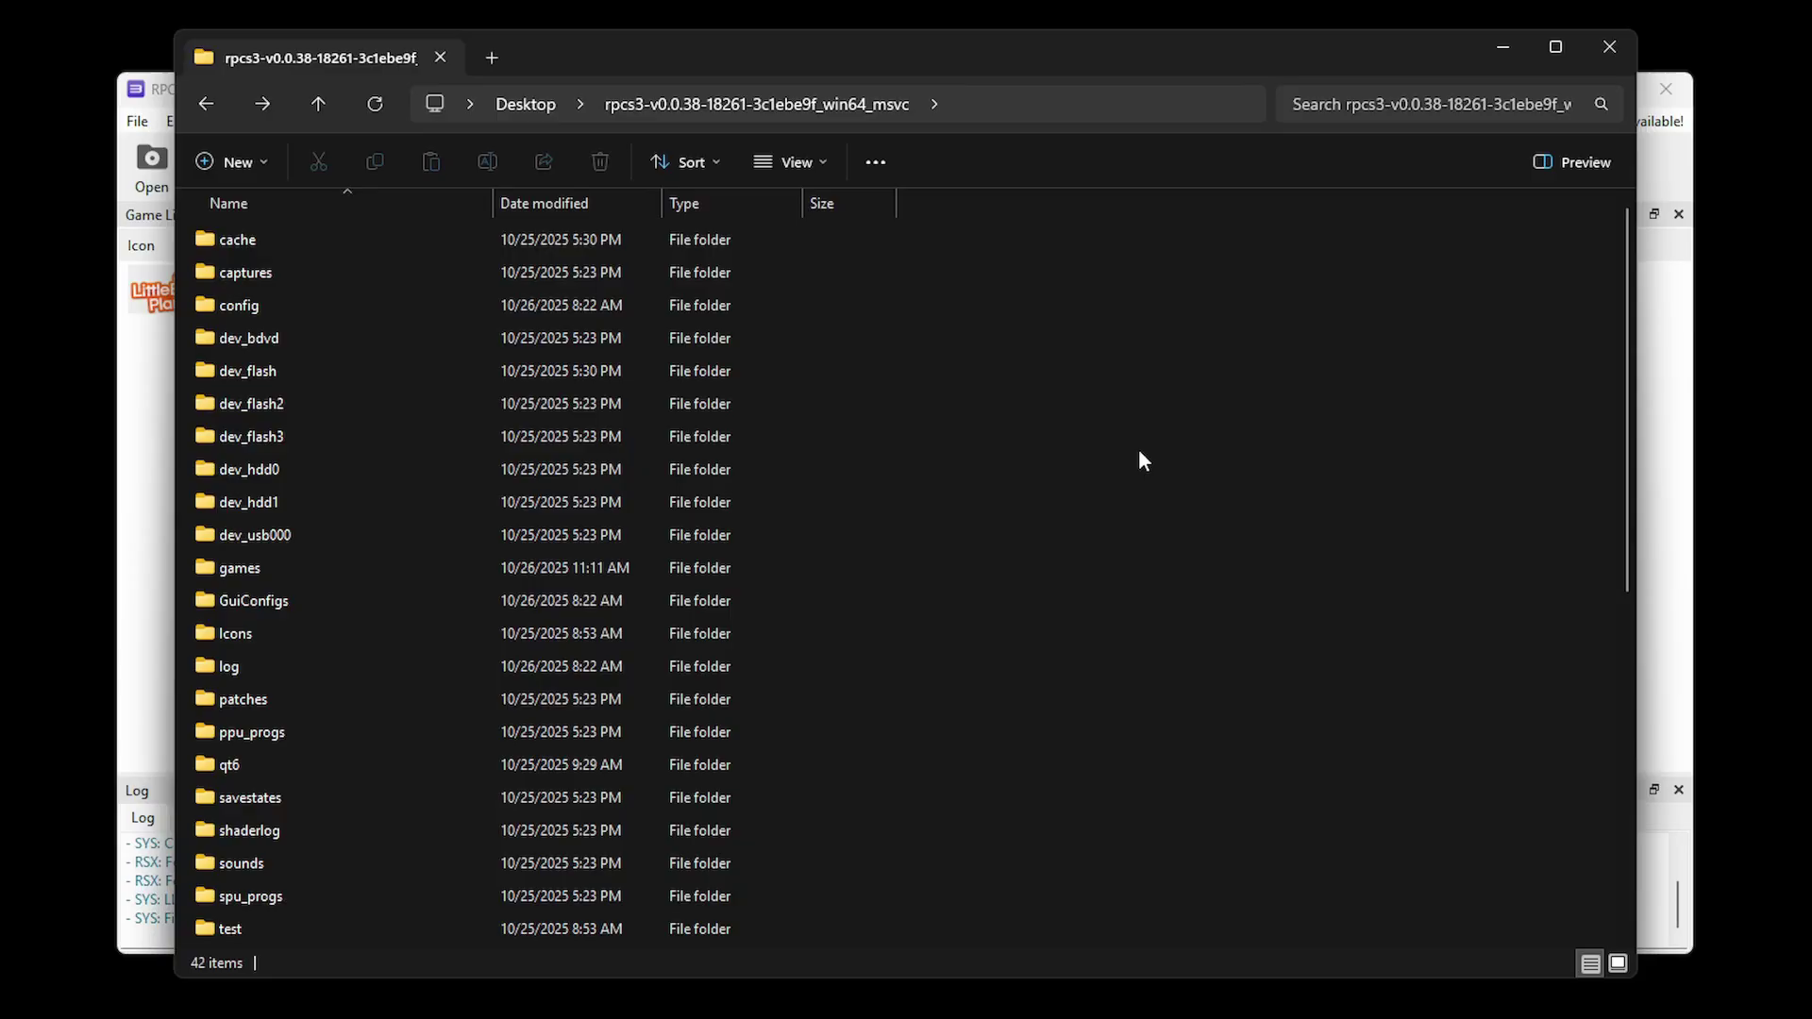
pyautogui.scroll(-6, 1038, 425)
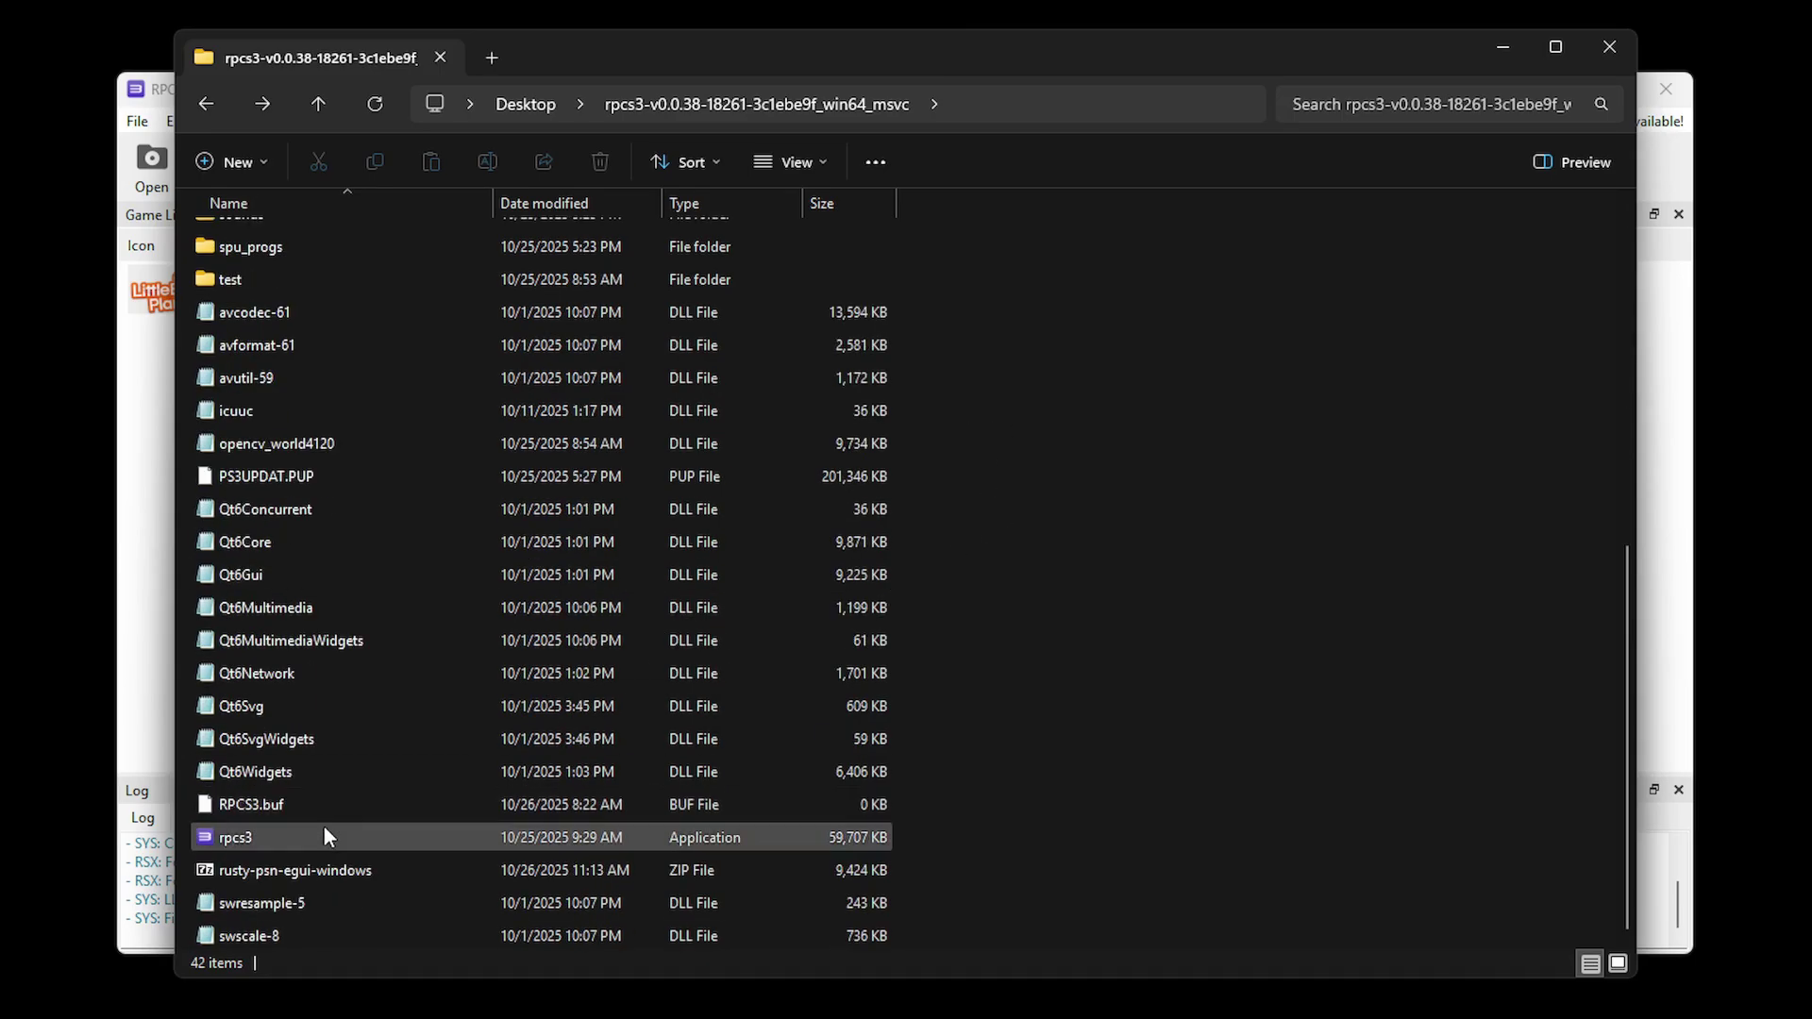
# Step: Extract rusty-psn-egui-windows.zip into a rusty-psn-egui-windows folder inside the rpcs3 folder
pyautogui.click(639, 876)
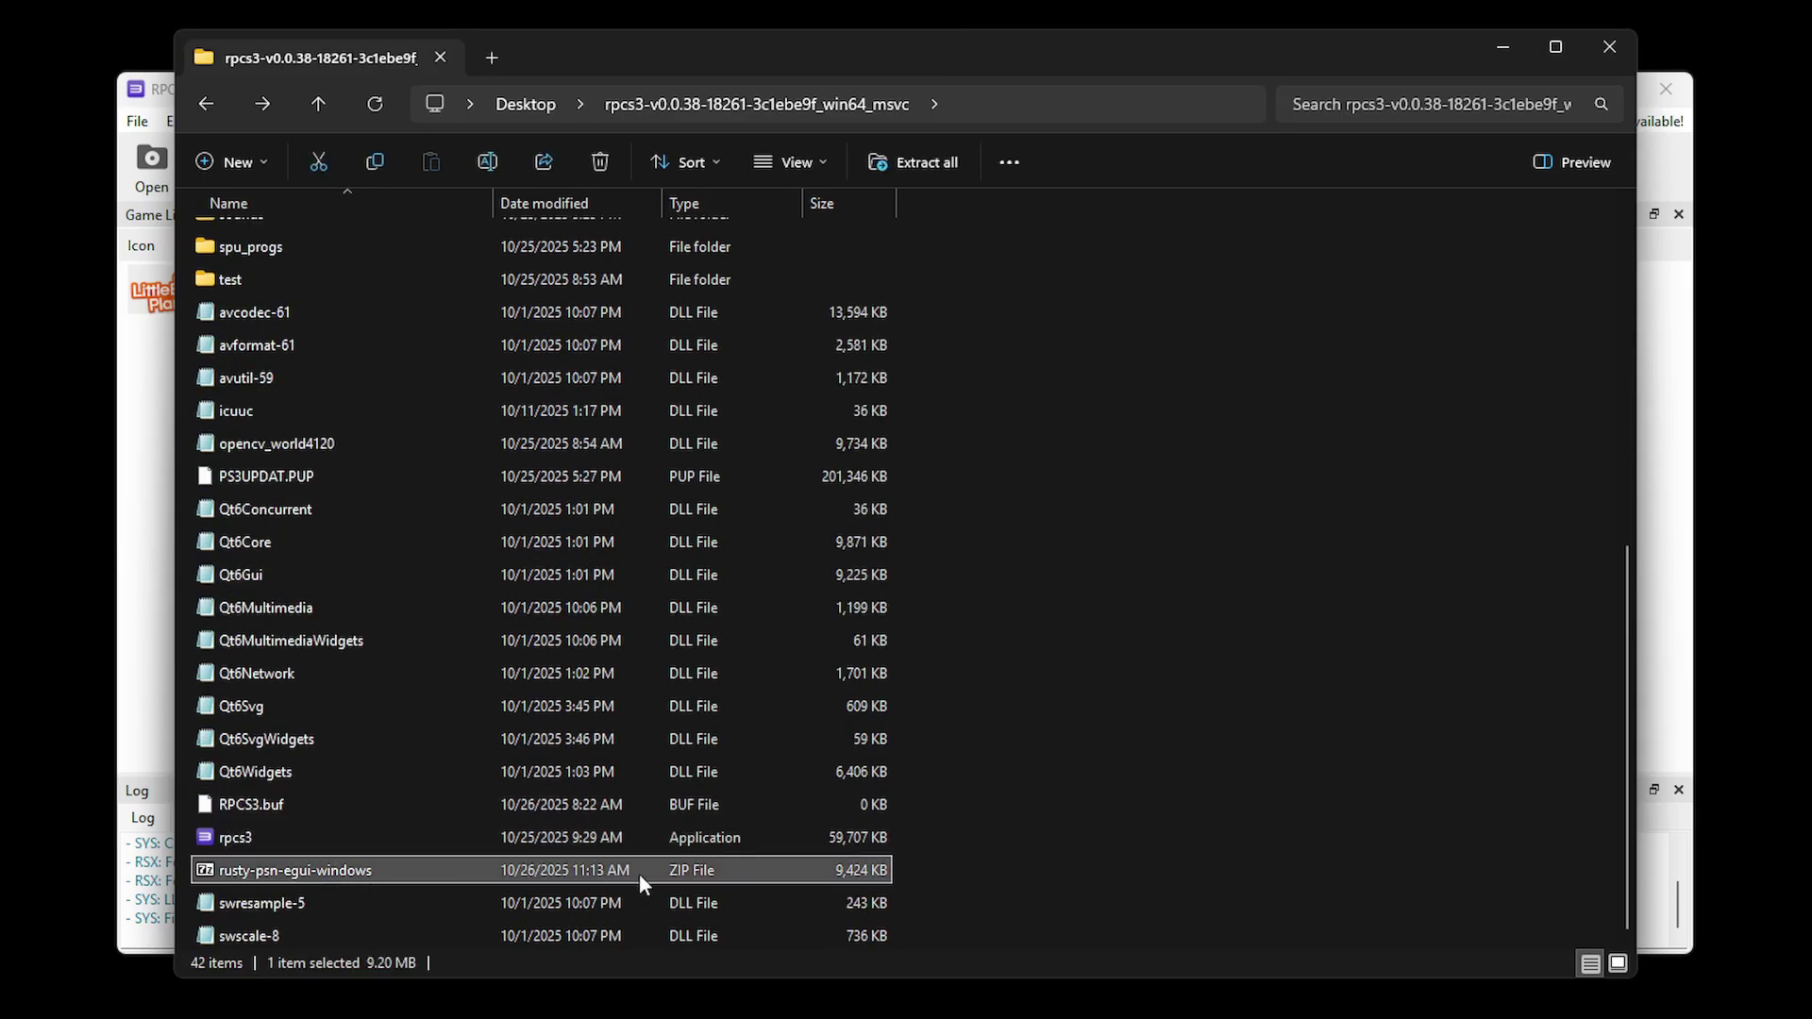
pyautogui.rightClick(357, 876)
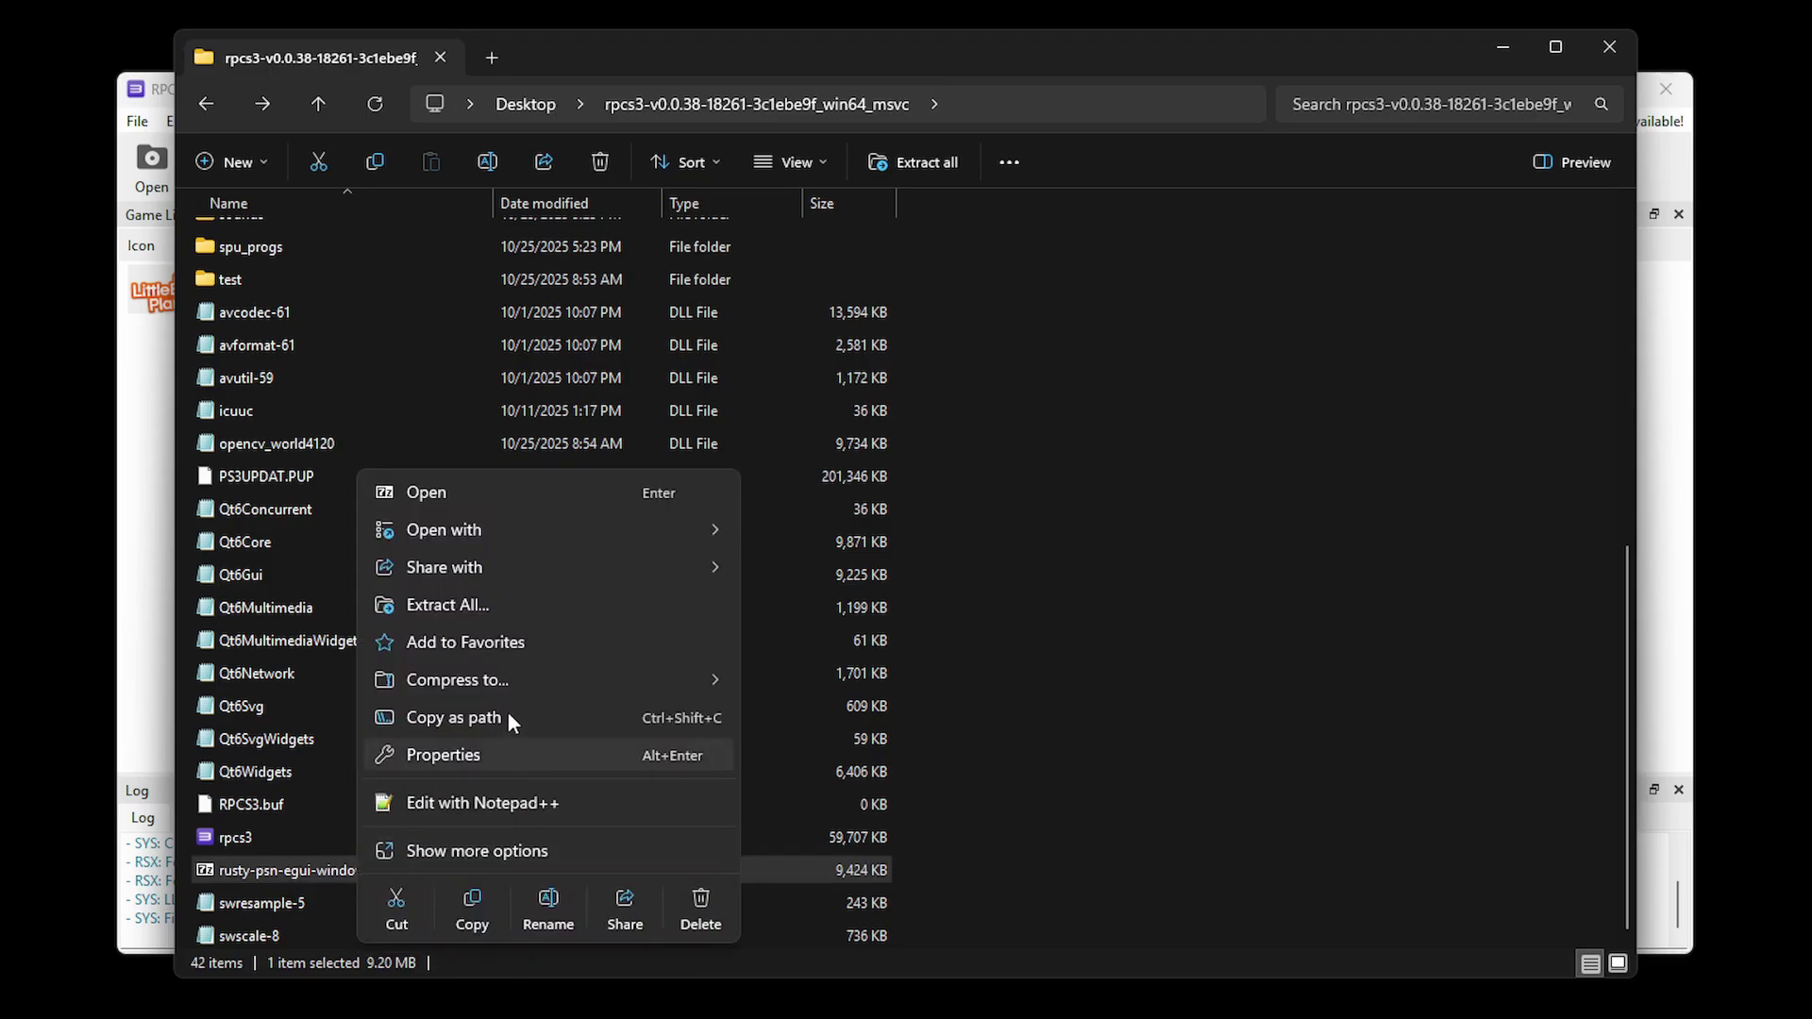
pyautogui.click(477, 612)
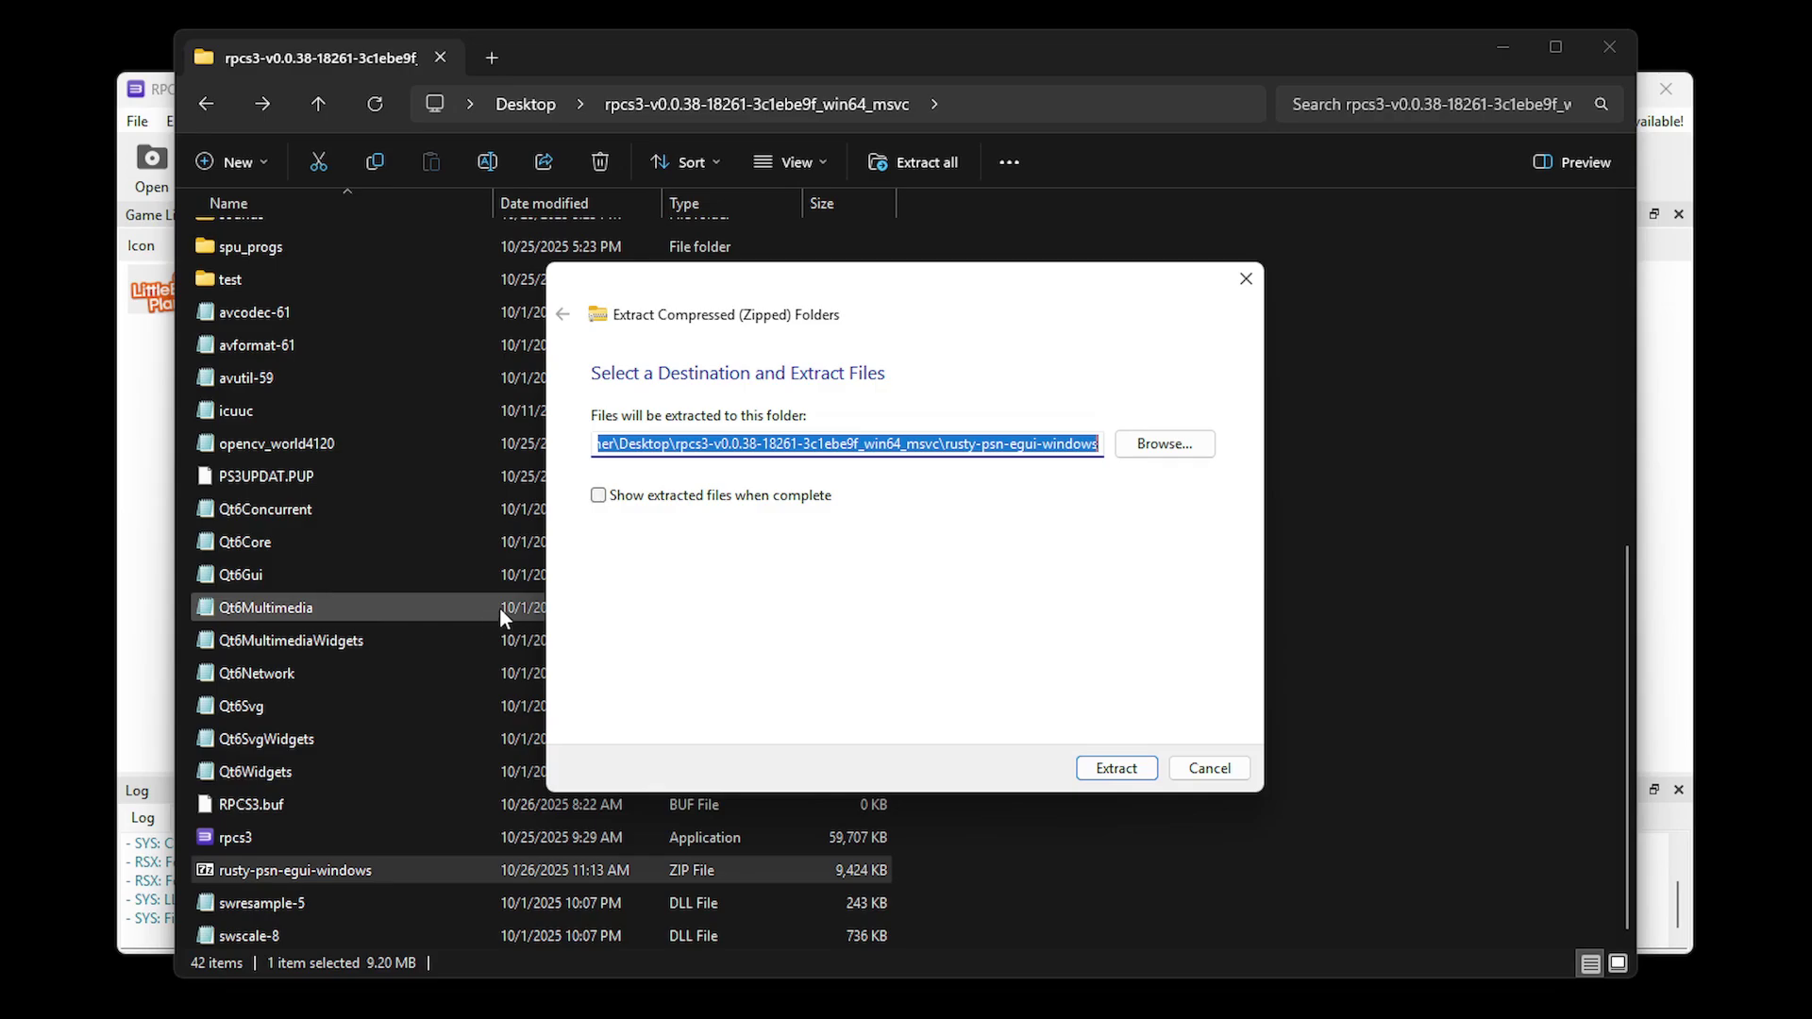
pyautogui.click(1119, 775)
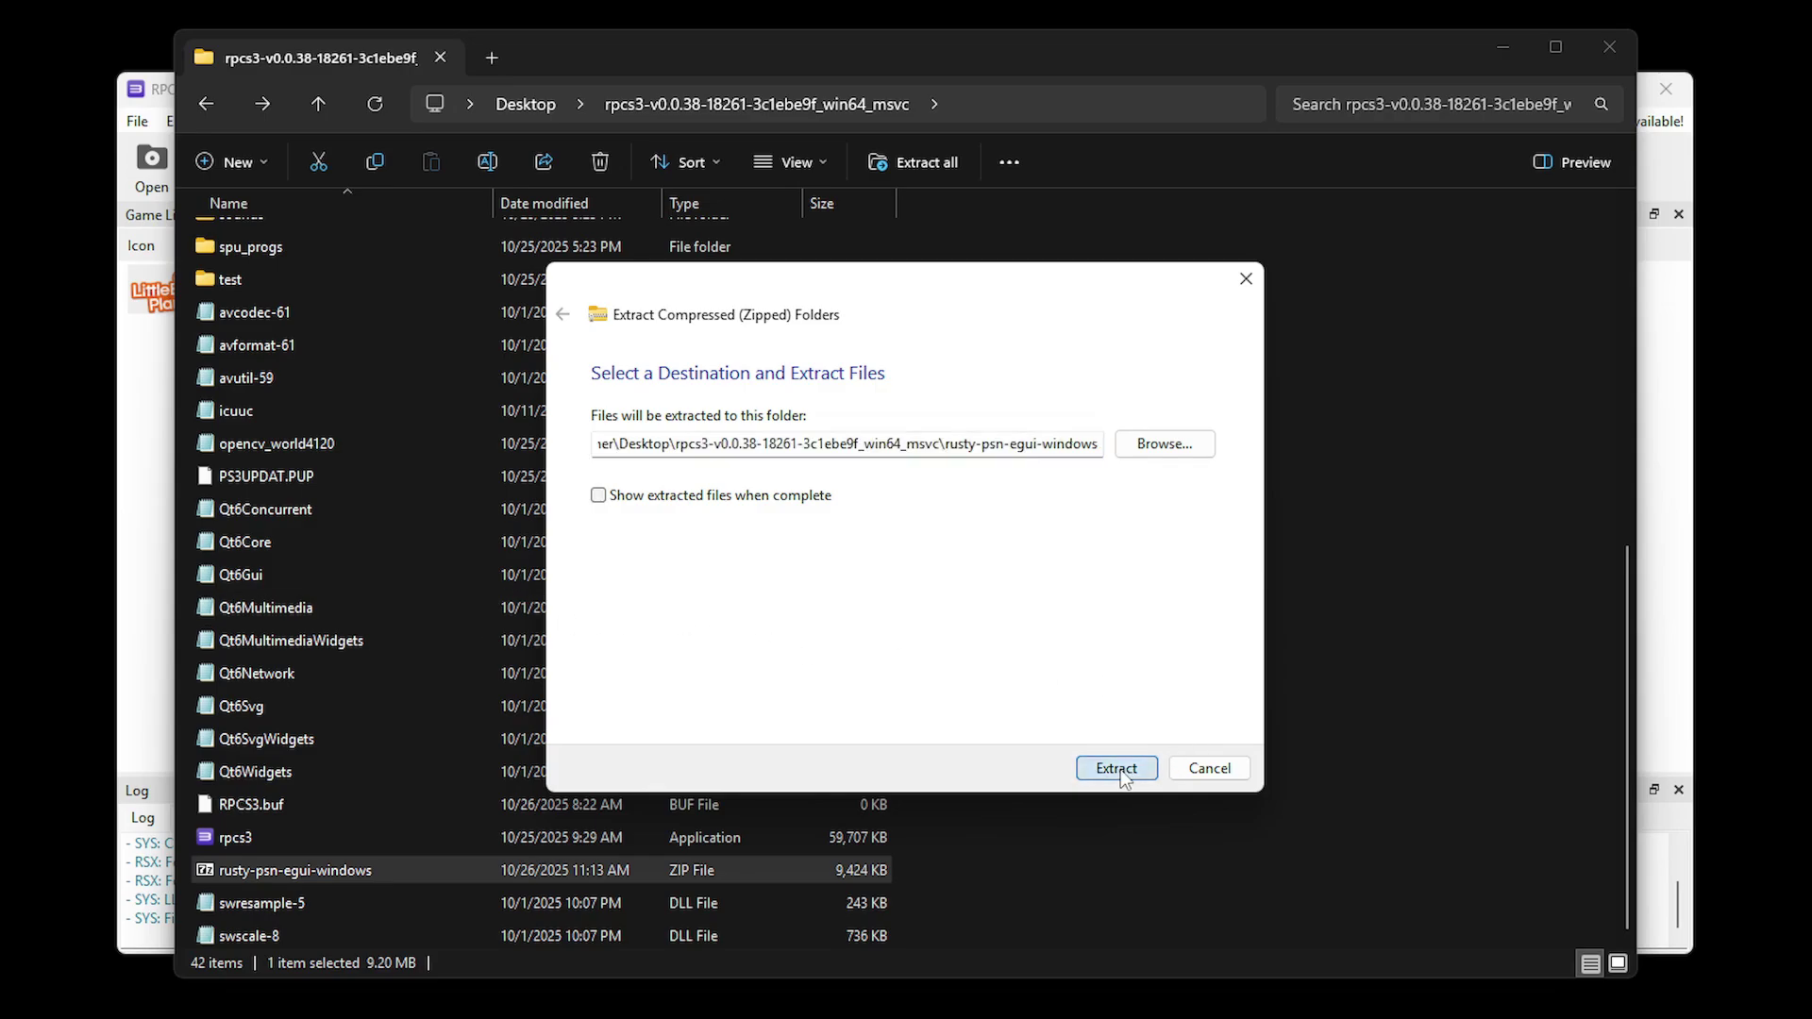
# Step: Permanently delete the zip, then launch rusty-psn from the extracted folder
pyautogui.hotkey('shift', 'Delete')
pyautogui.press('Return')
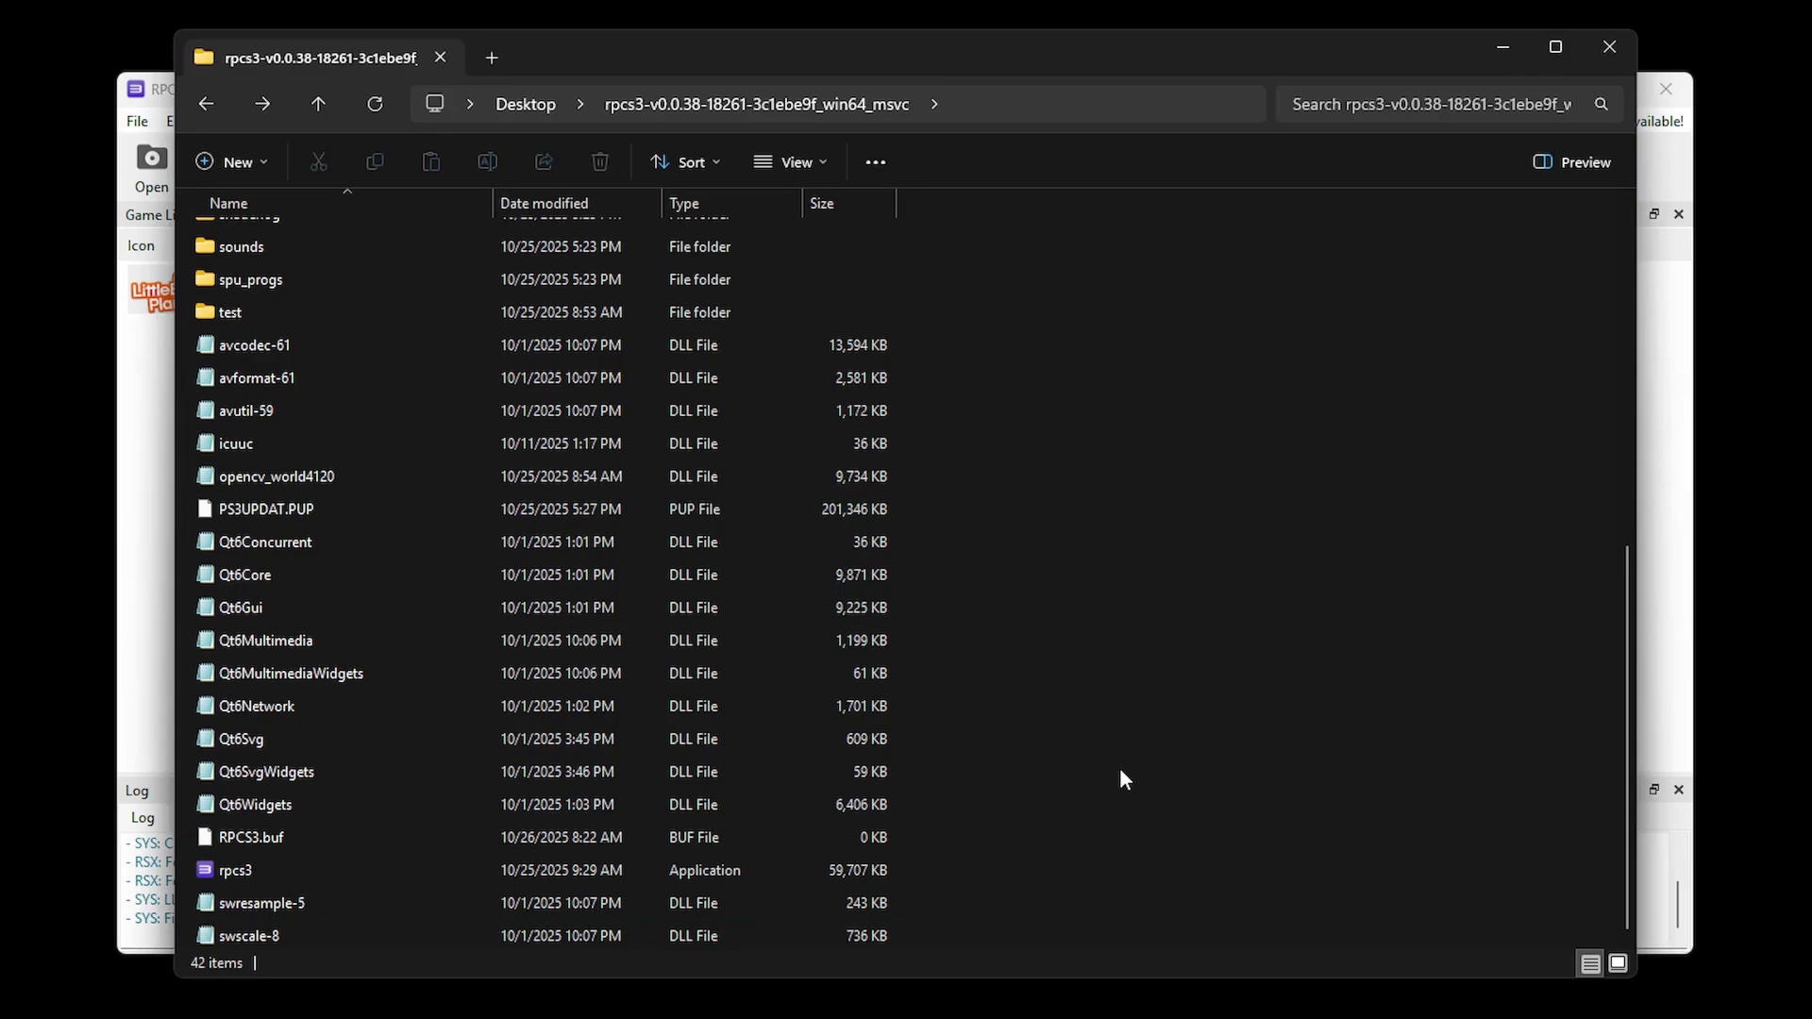
pyautogui.scroll(3, 1094, 736)
pyautogui.scroll(1, 1080, 683)
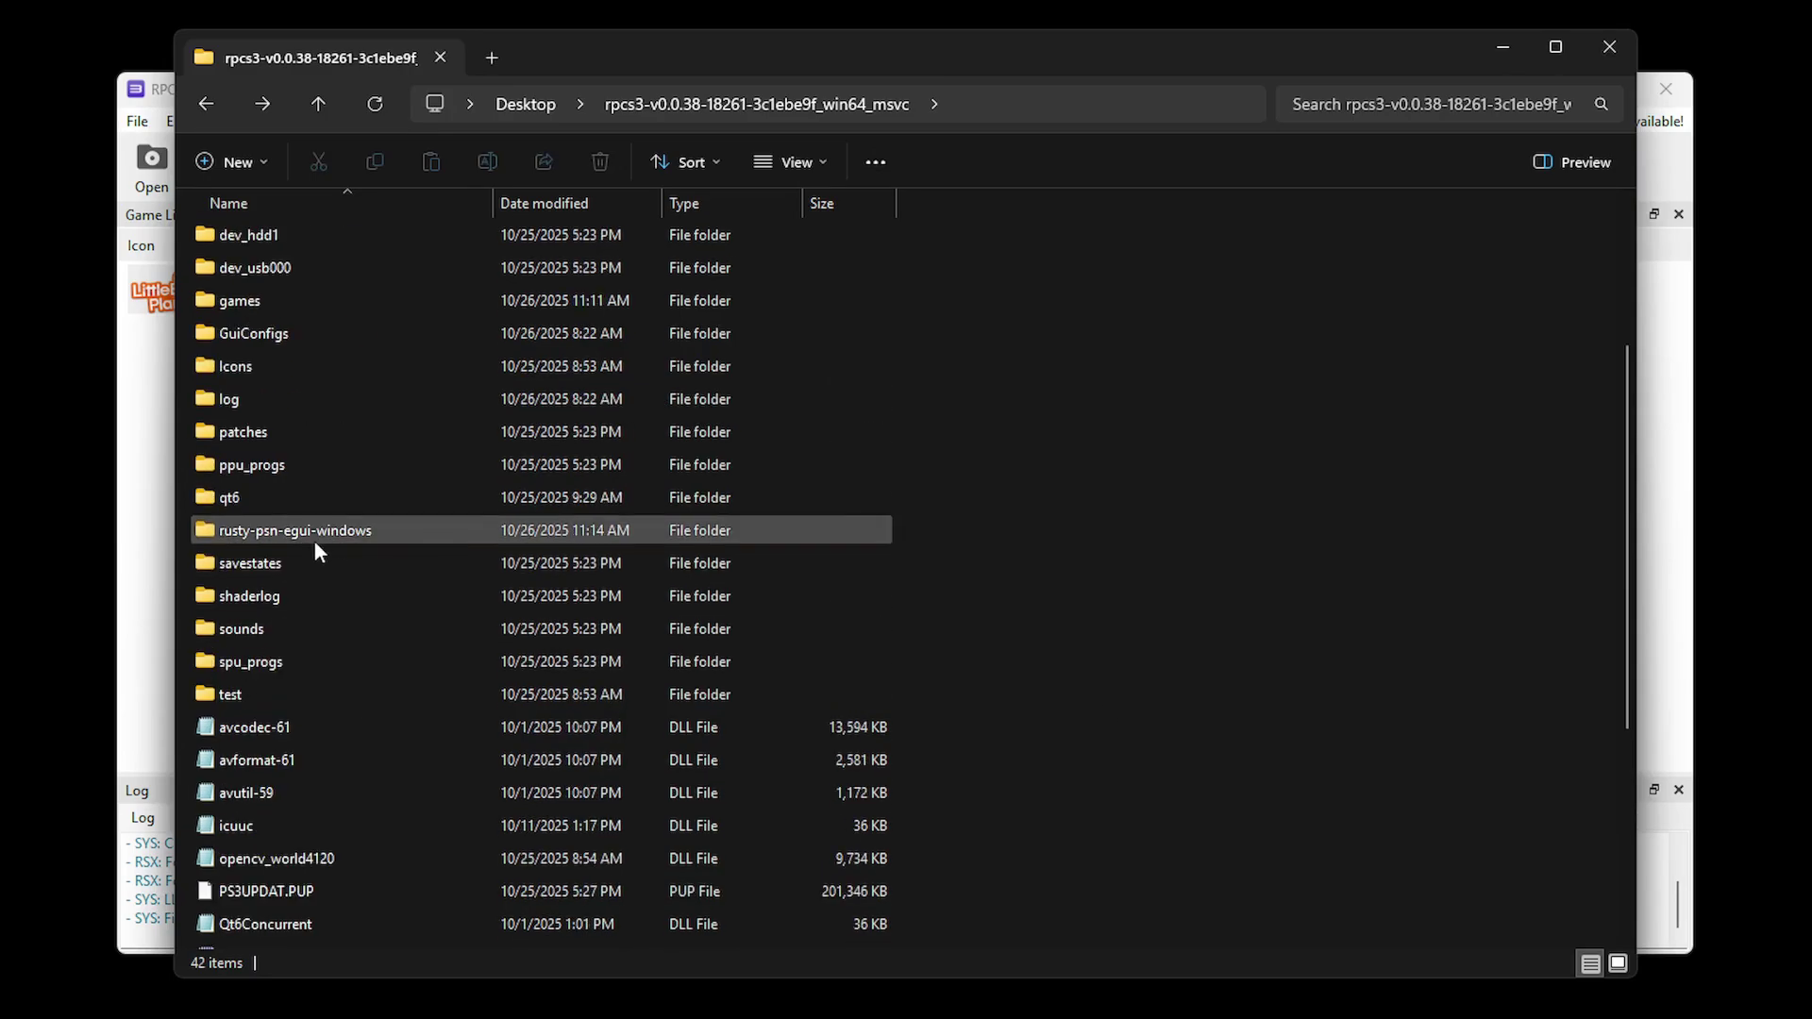
pyautogui.doubleClick(342, 536)
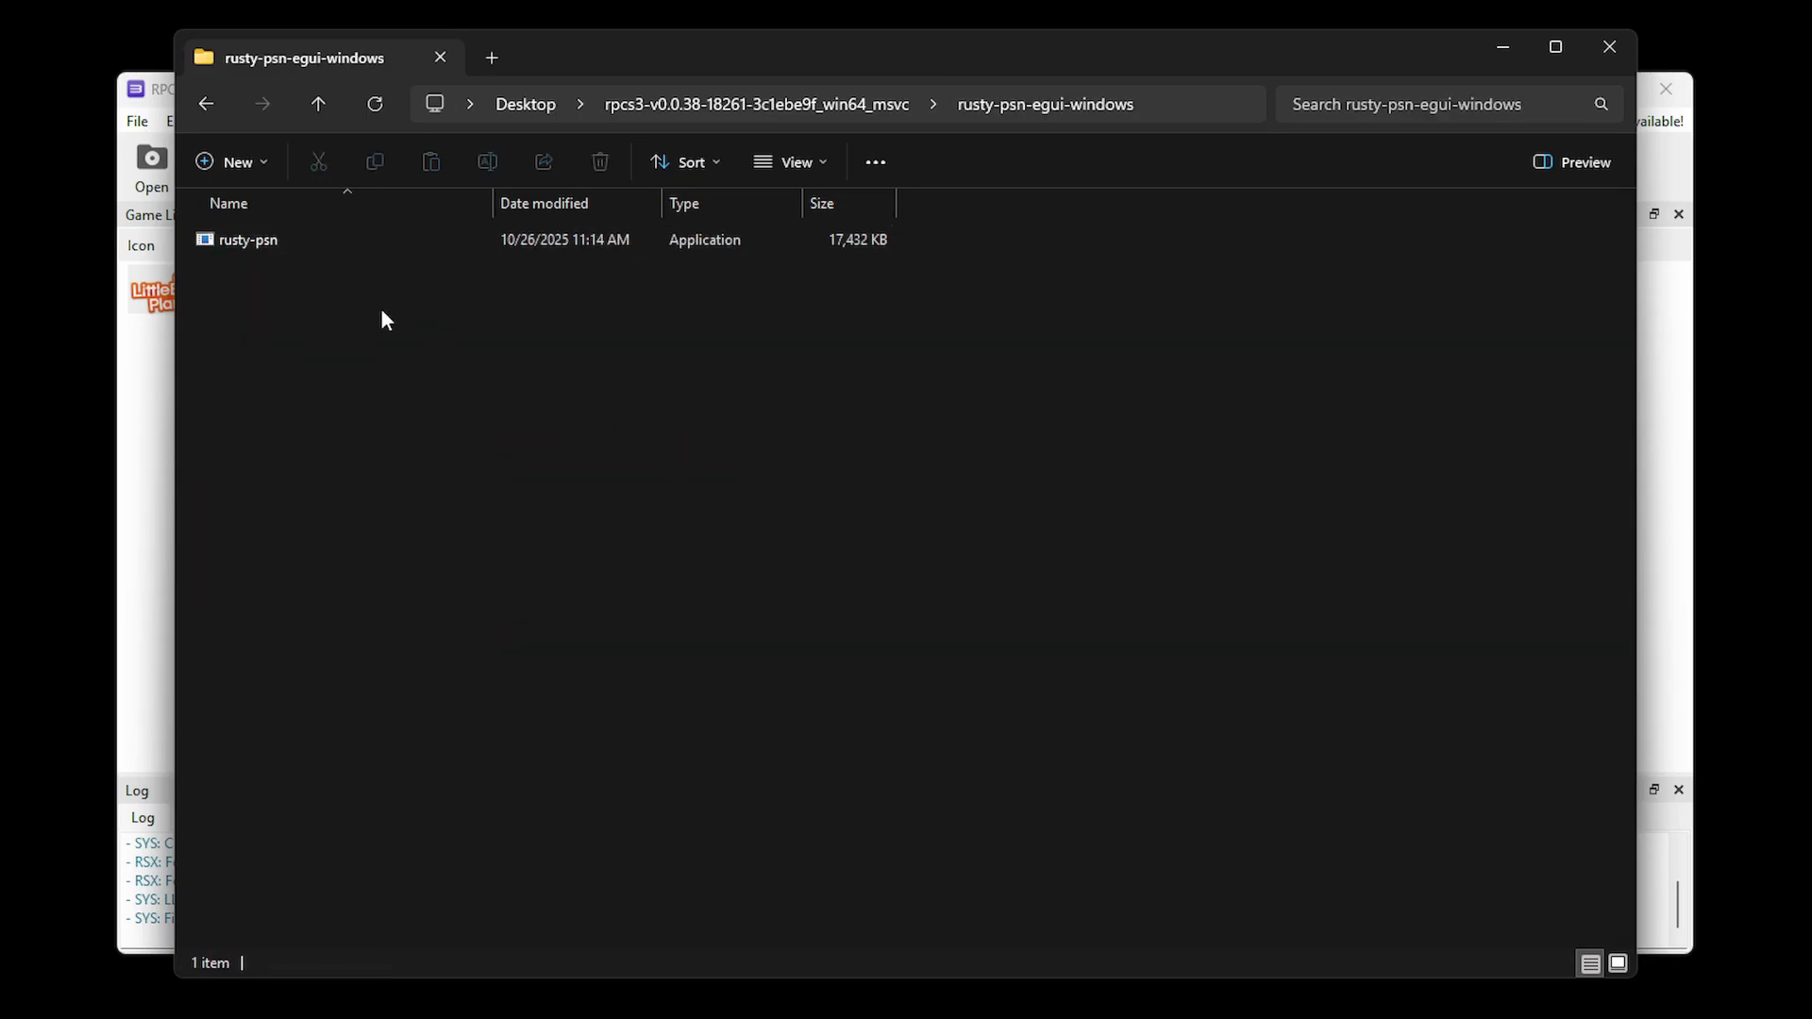
pyautogui.doubleClick(308, 242)
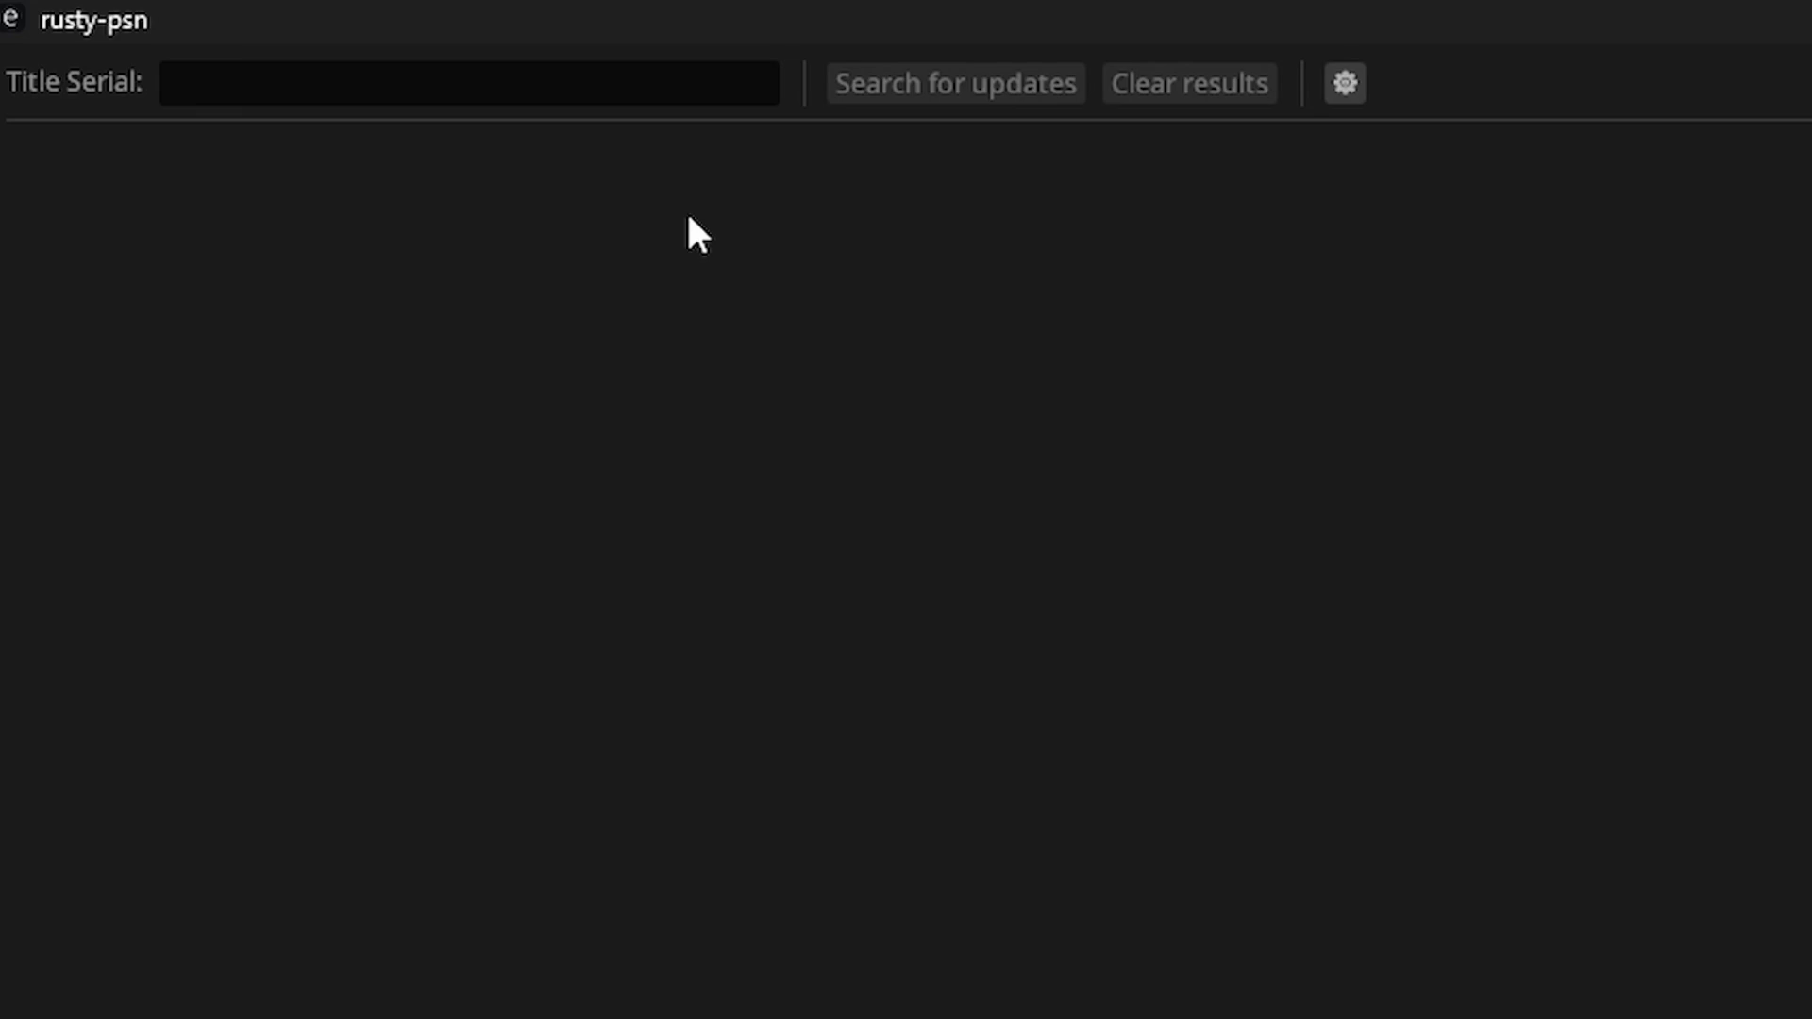
# Step: Pick the rusty-psn-egui-windows folder as rusty-psn's download path and save the settings
pyautogui.click(1348, 90)
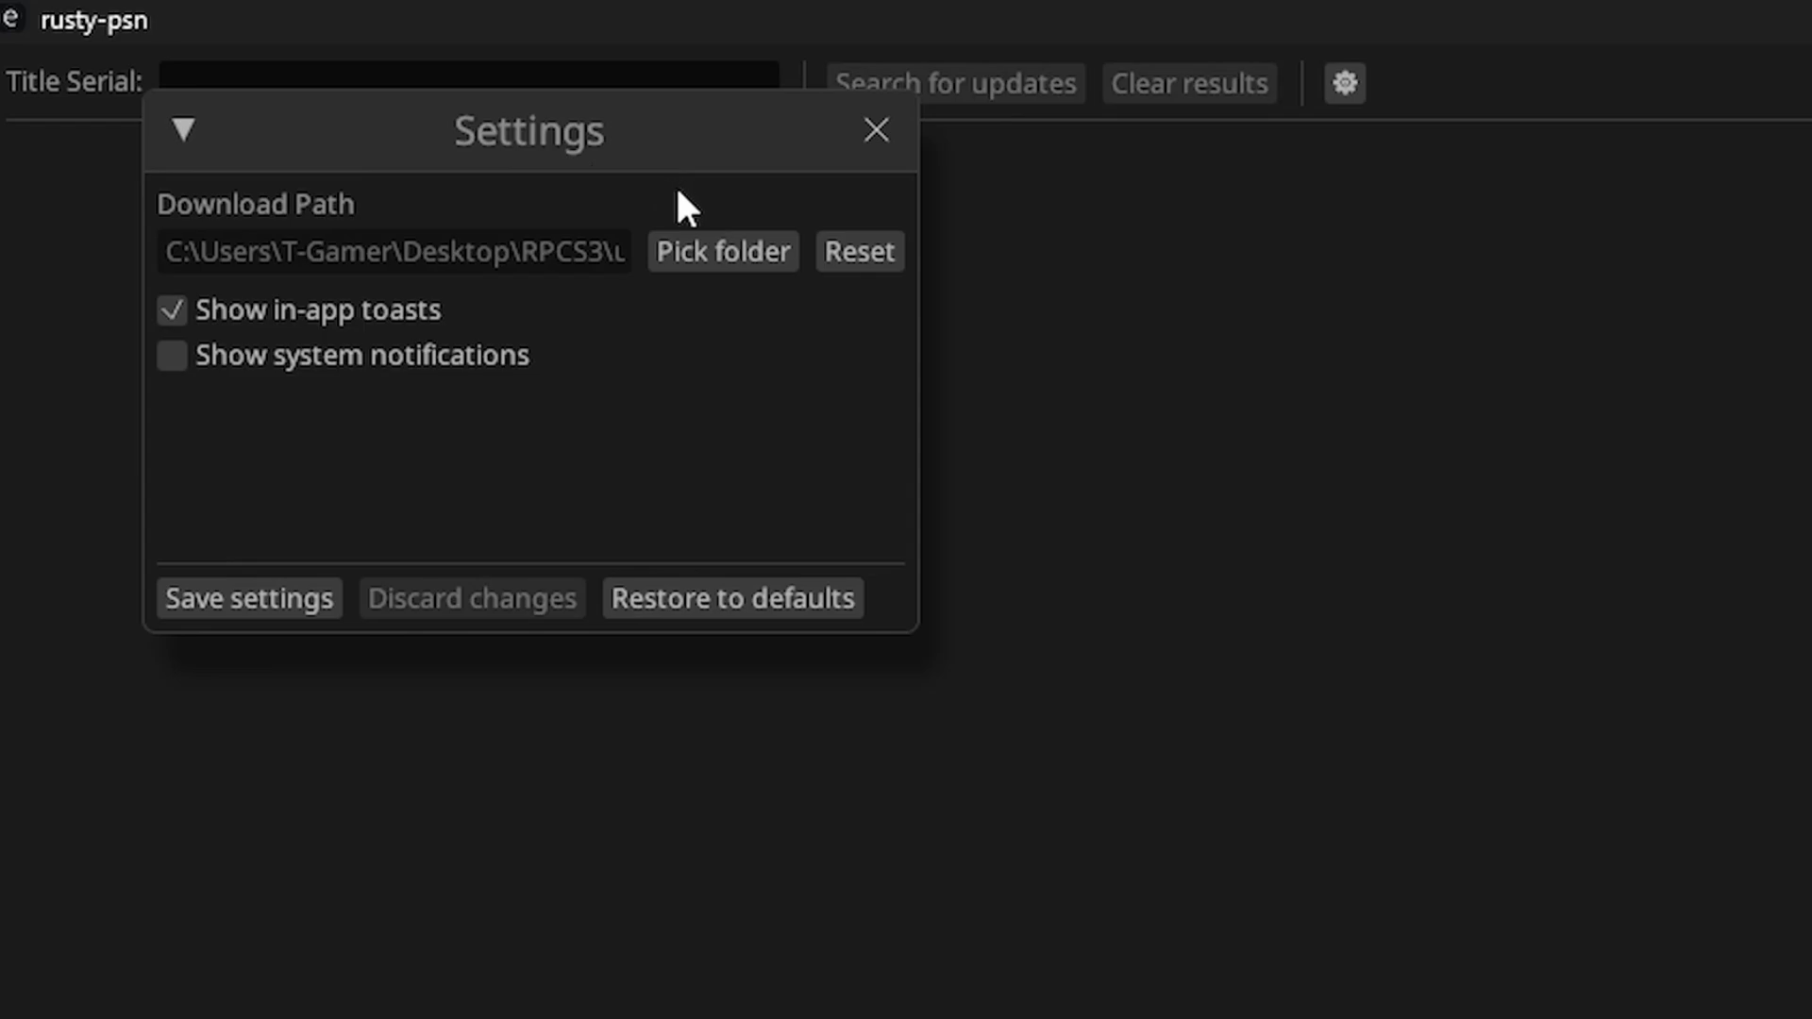
pyautogui.click(778, 252)
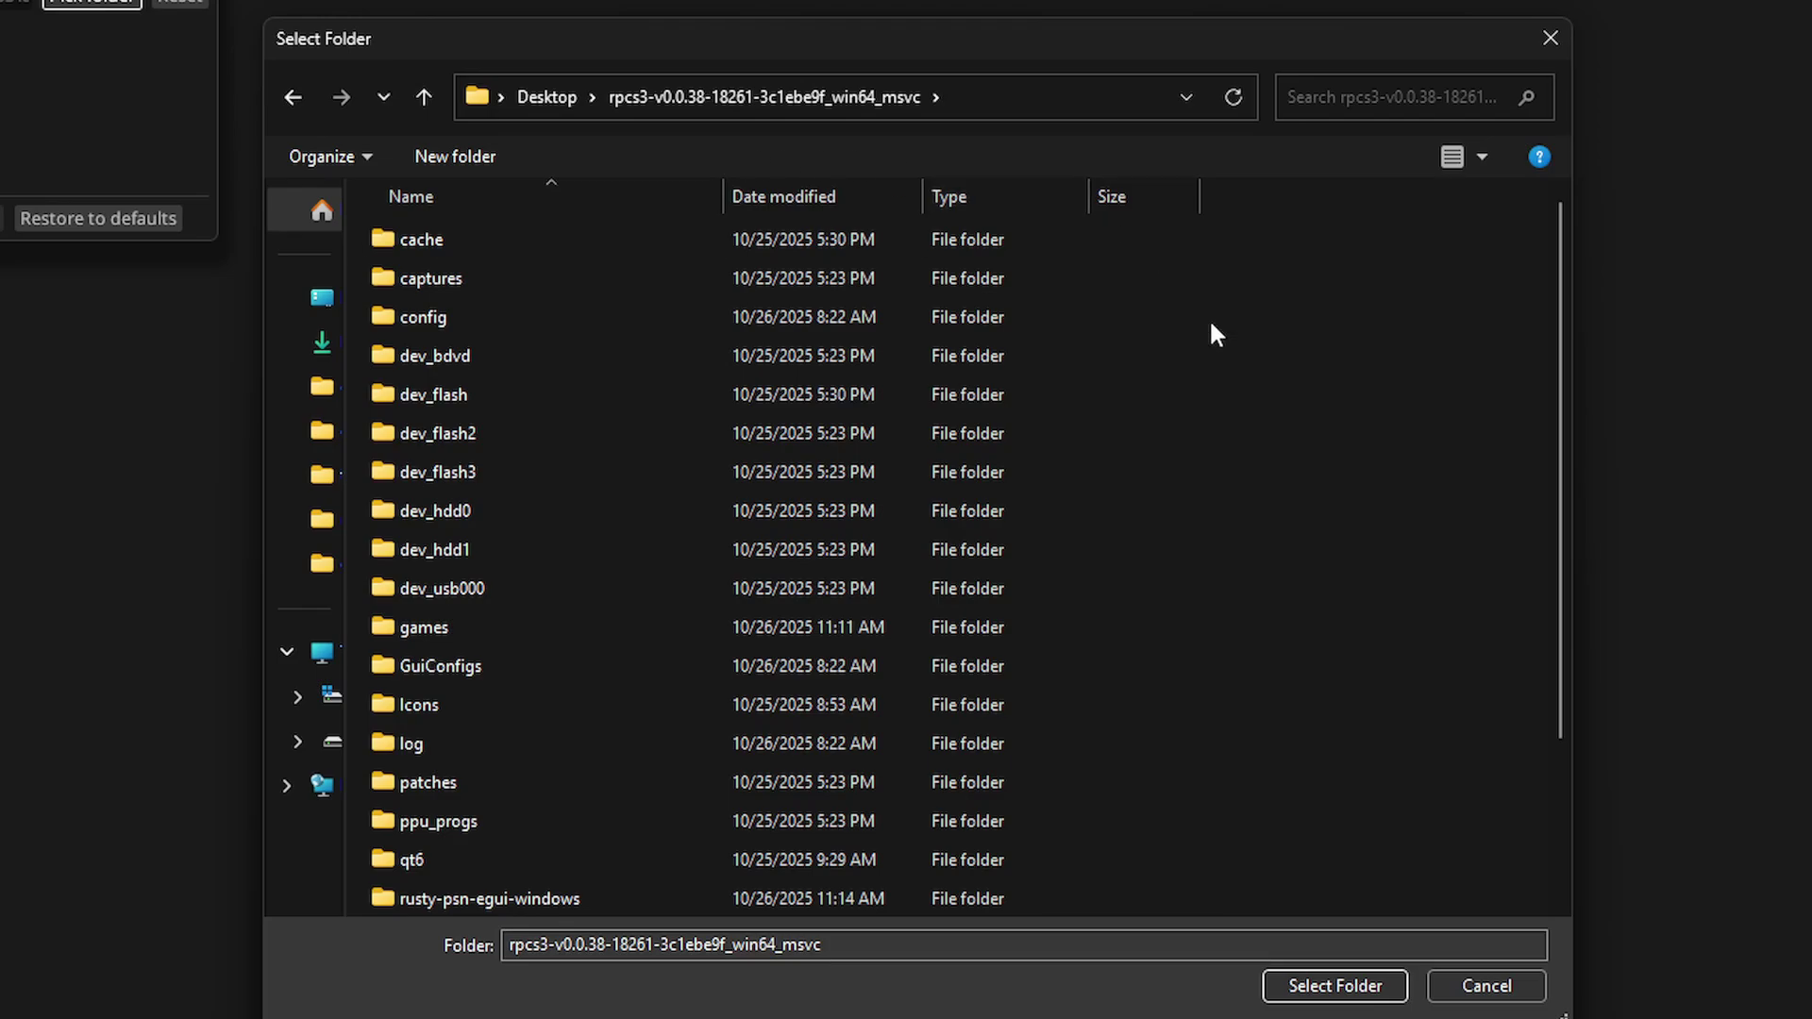
pyautogui.scroll(-2, 1268, 411)
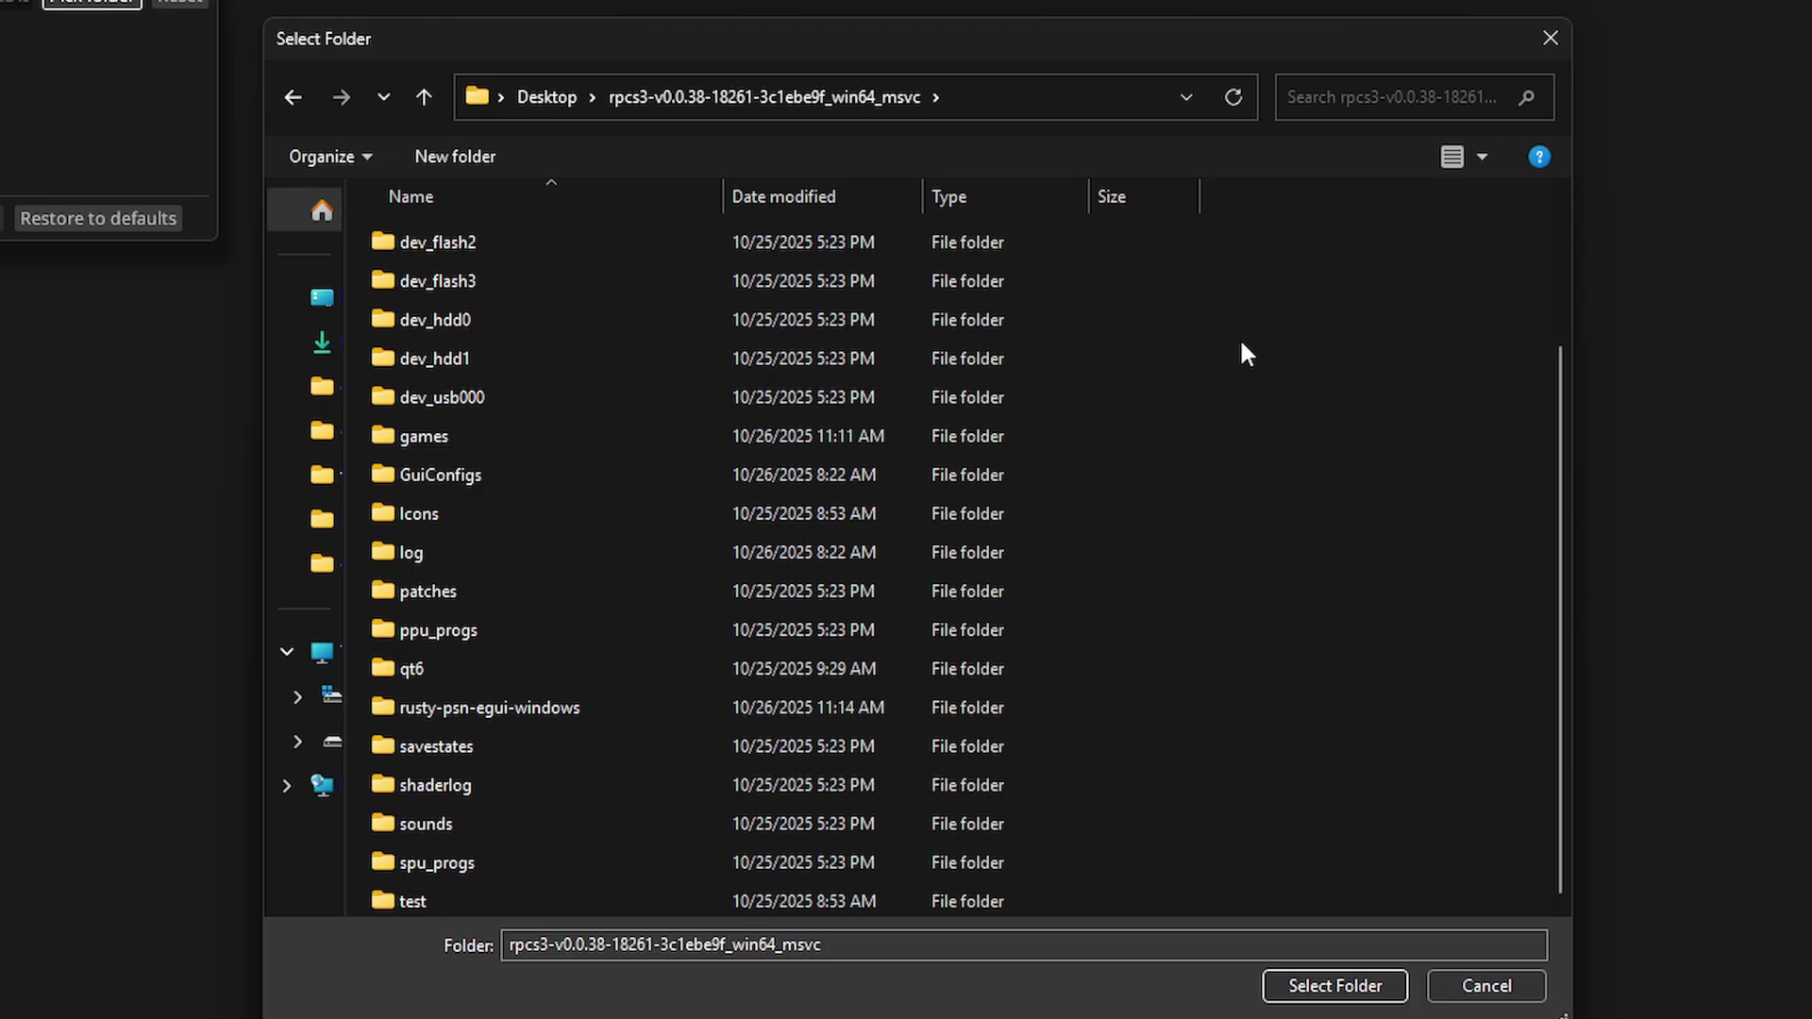
pyautogui.click(415, 706)
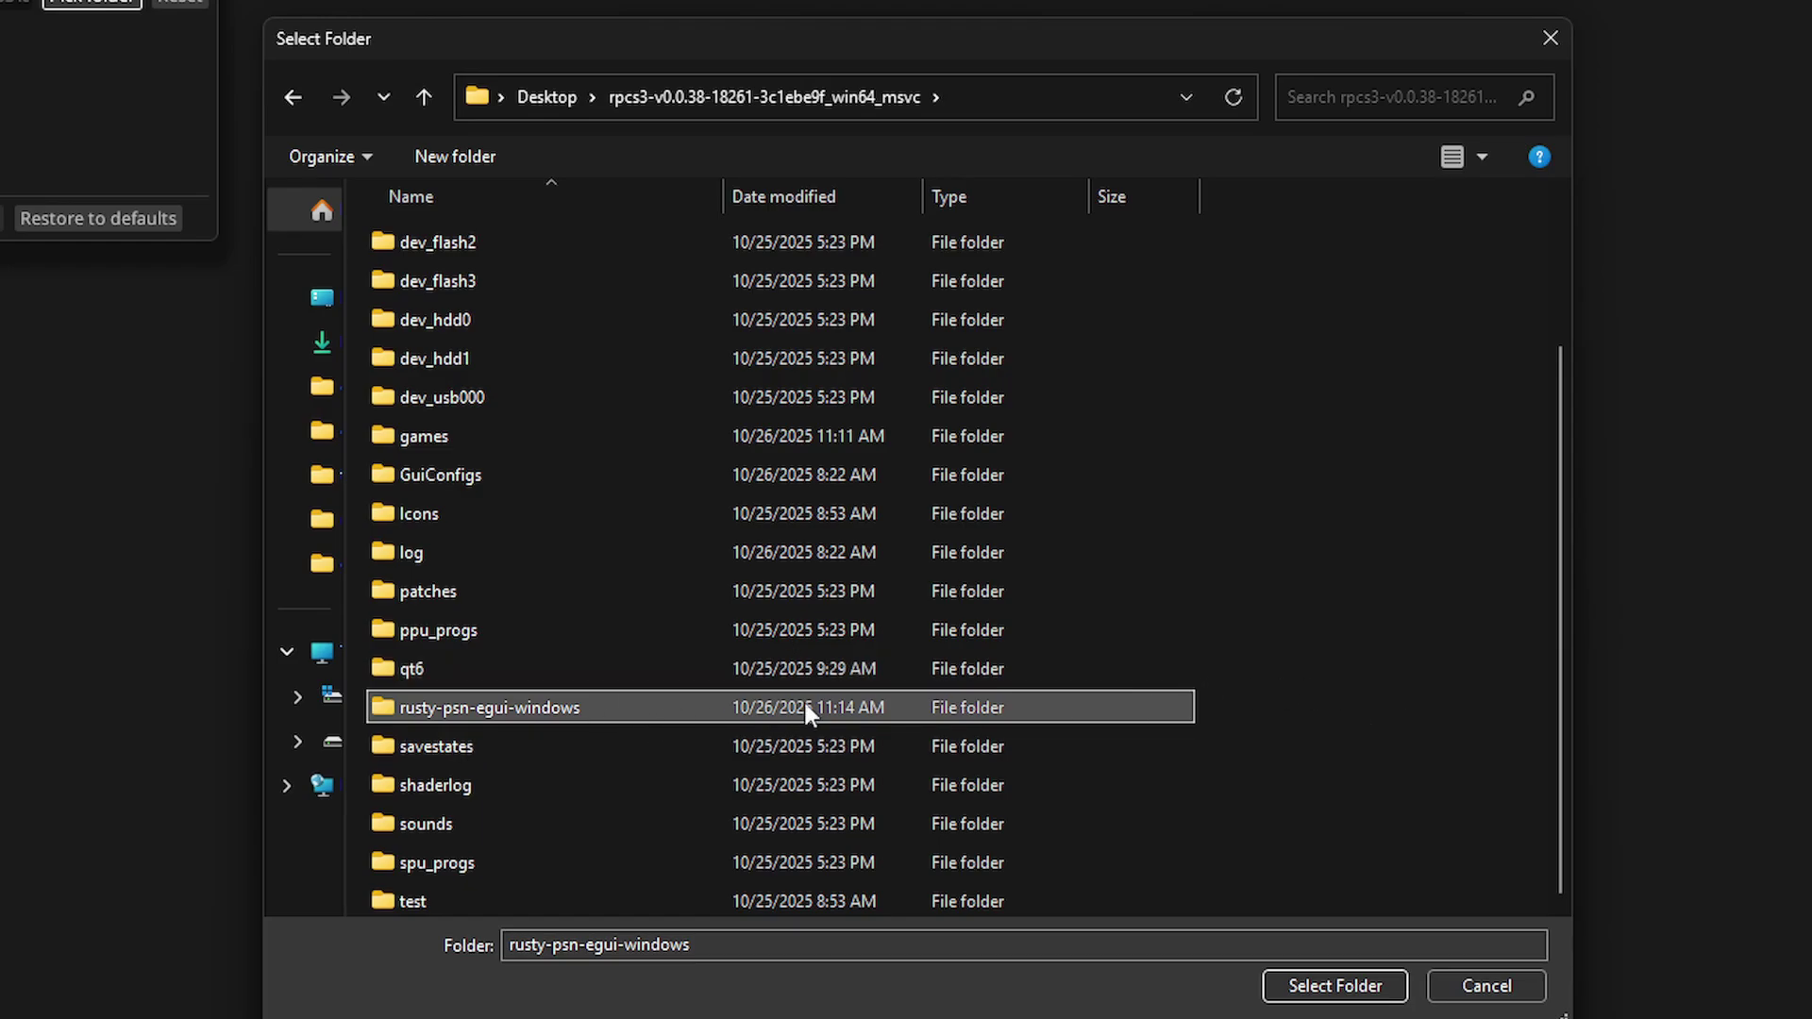
pyautogui.click(1315, 988)
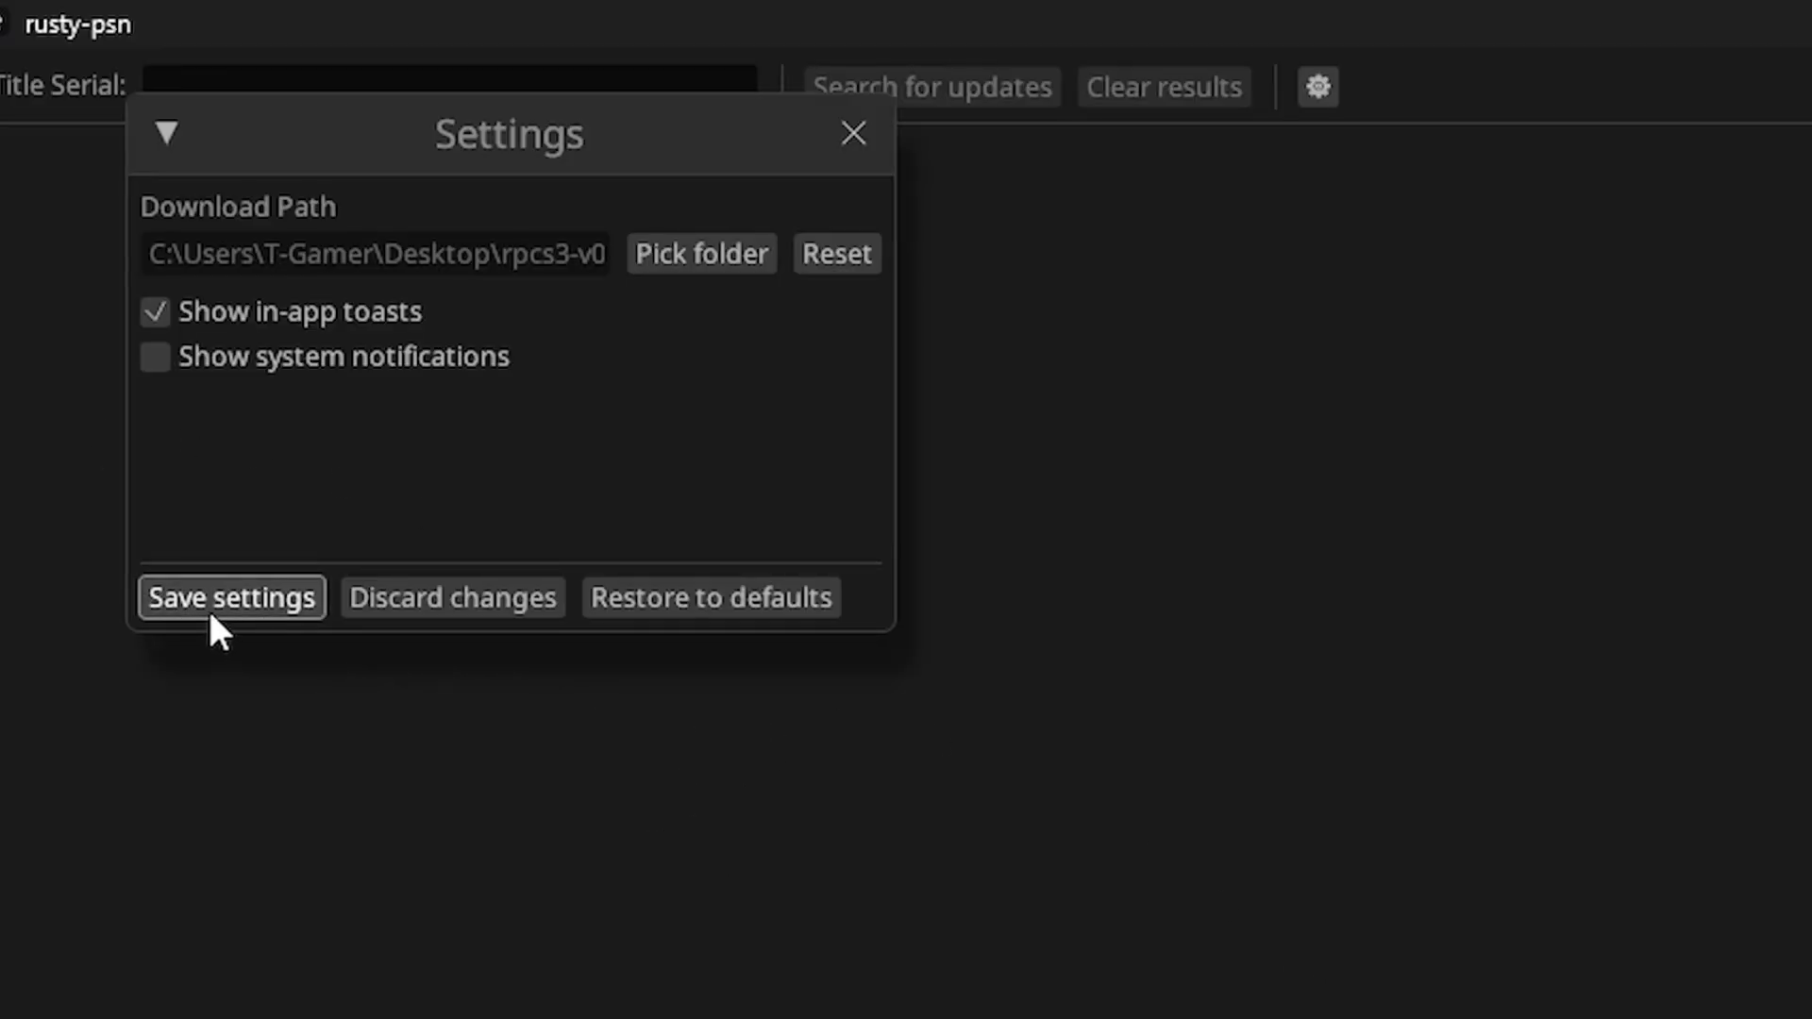
pyautogui.click(250, 609)
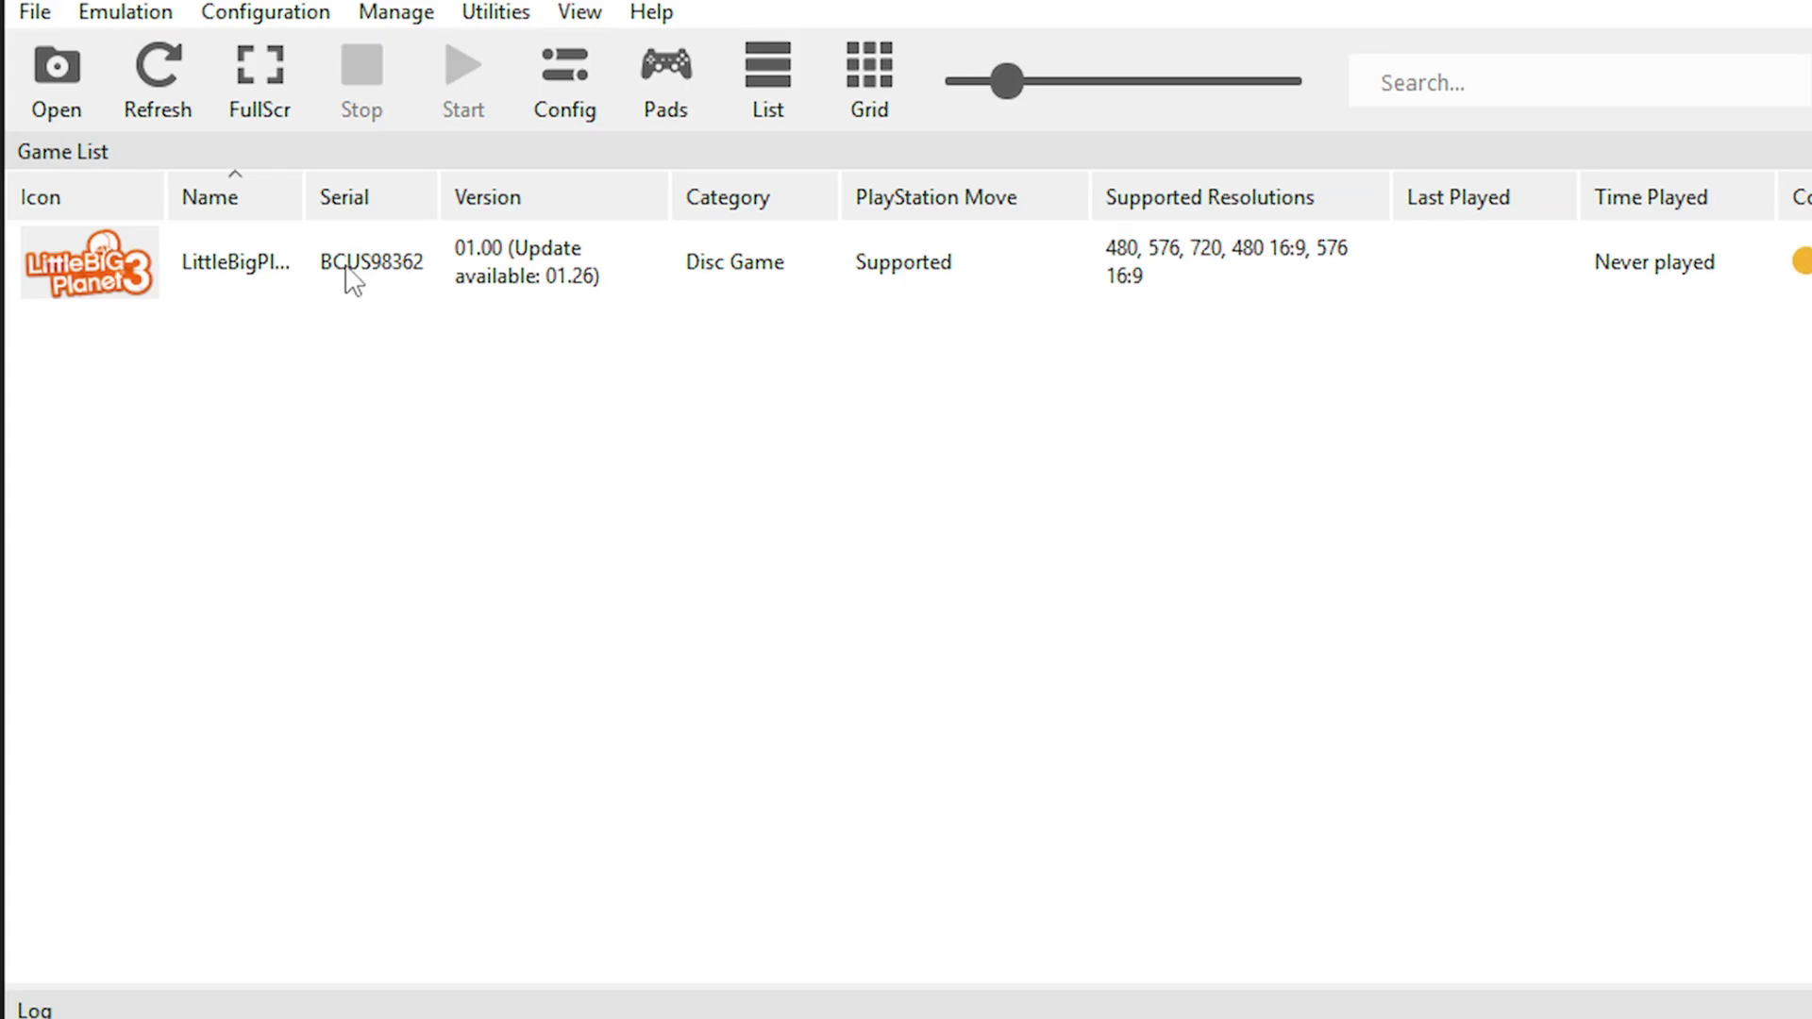
# Step: Copy LittleBigPlanet 3's serial BCUS98362 via Copy Info > Copy Serial, then switch to rusty-psn
pyautogui.rightClick(238, 297)
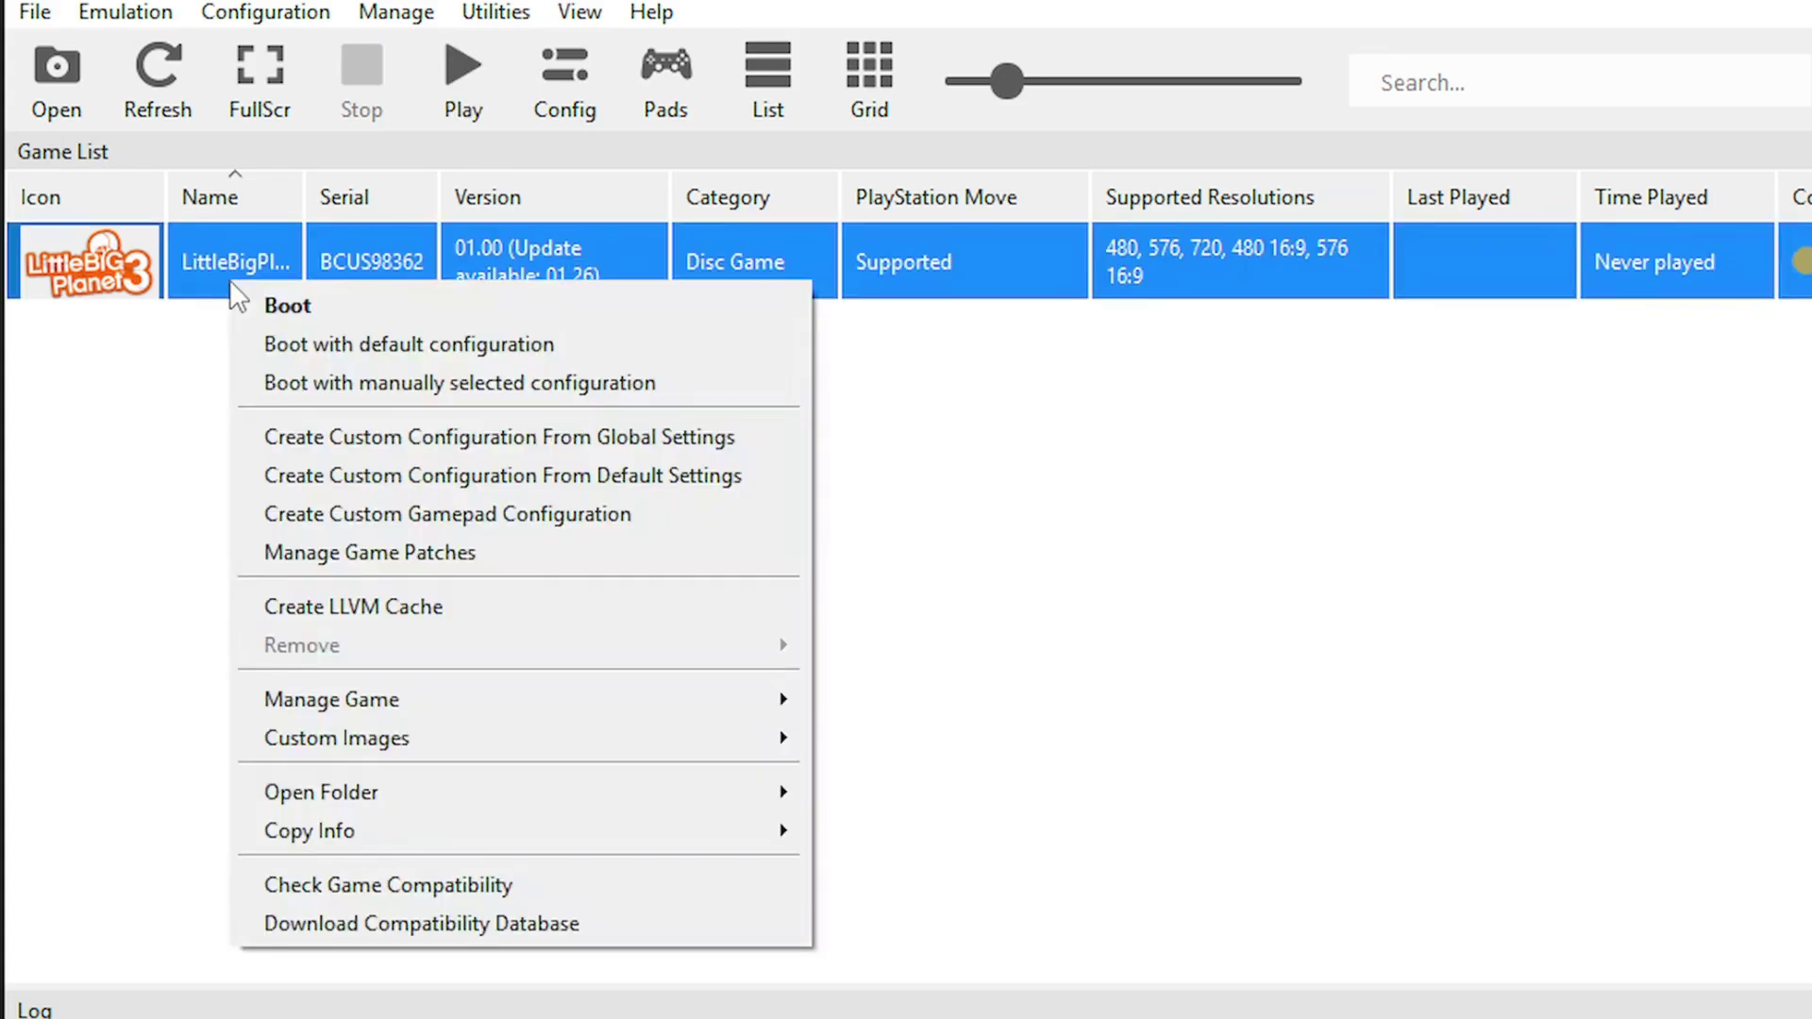
pyautogui.moveTo(394, 821)
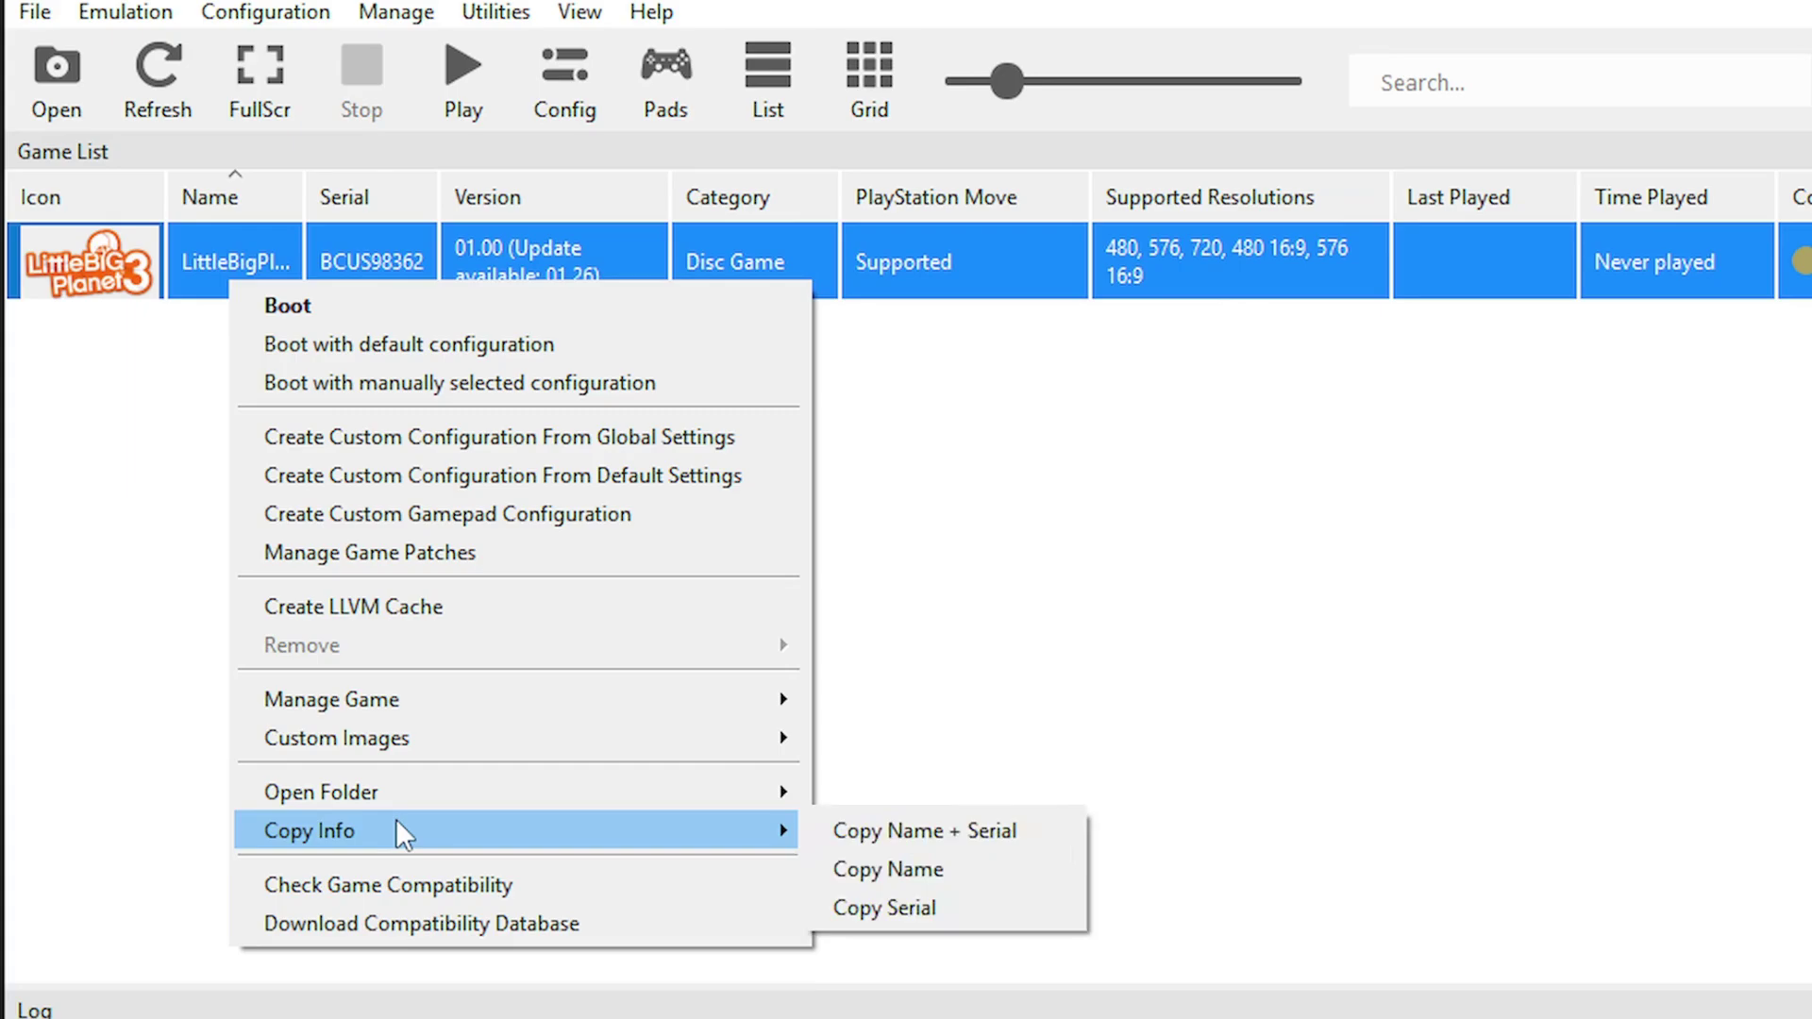
pyautogui.click(967, 911)
pyautogui.hotkey('alt', 'Tab')
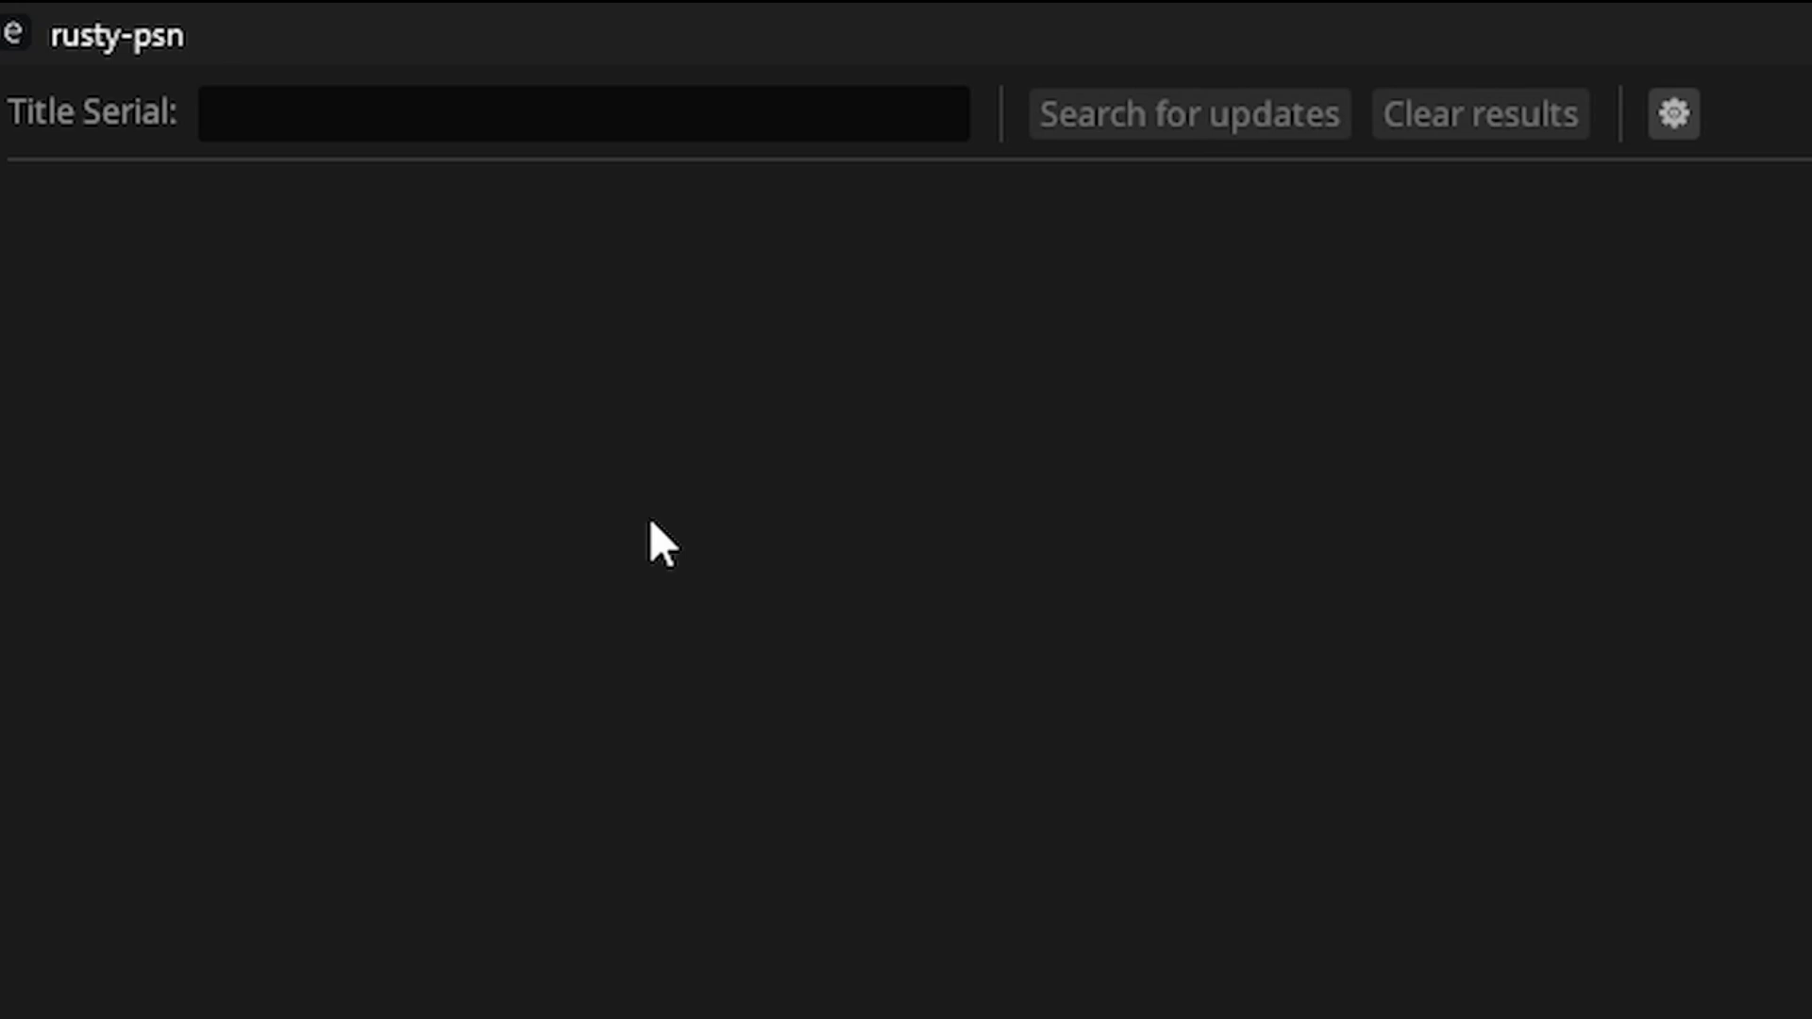
# Step: Paste serial BCUS98362, search for its 26 updates (4.5 GiB), and download them all
pyautogui.click(291, 110)
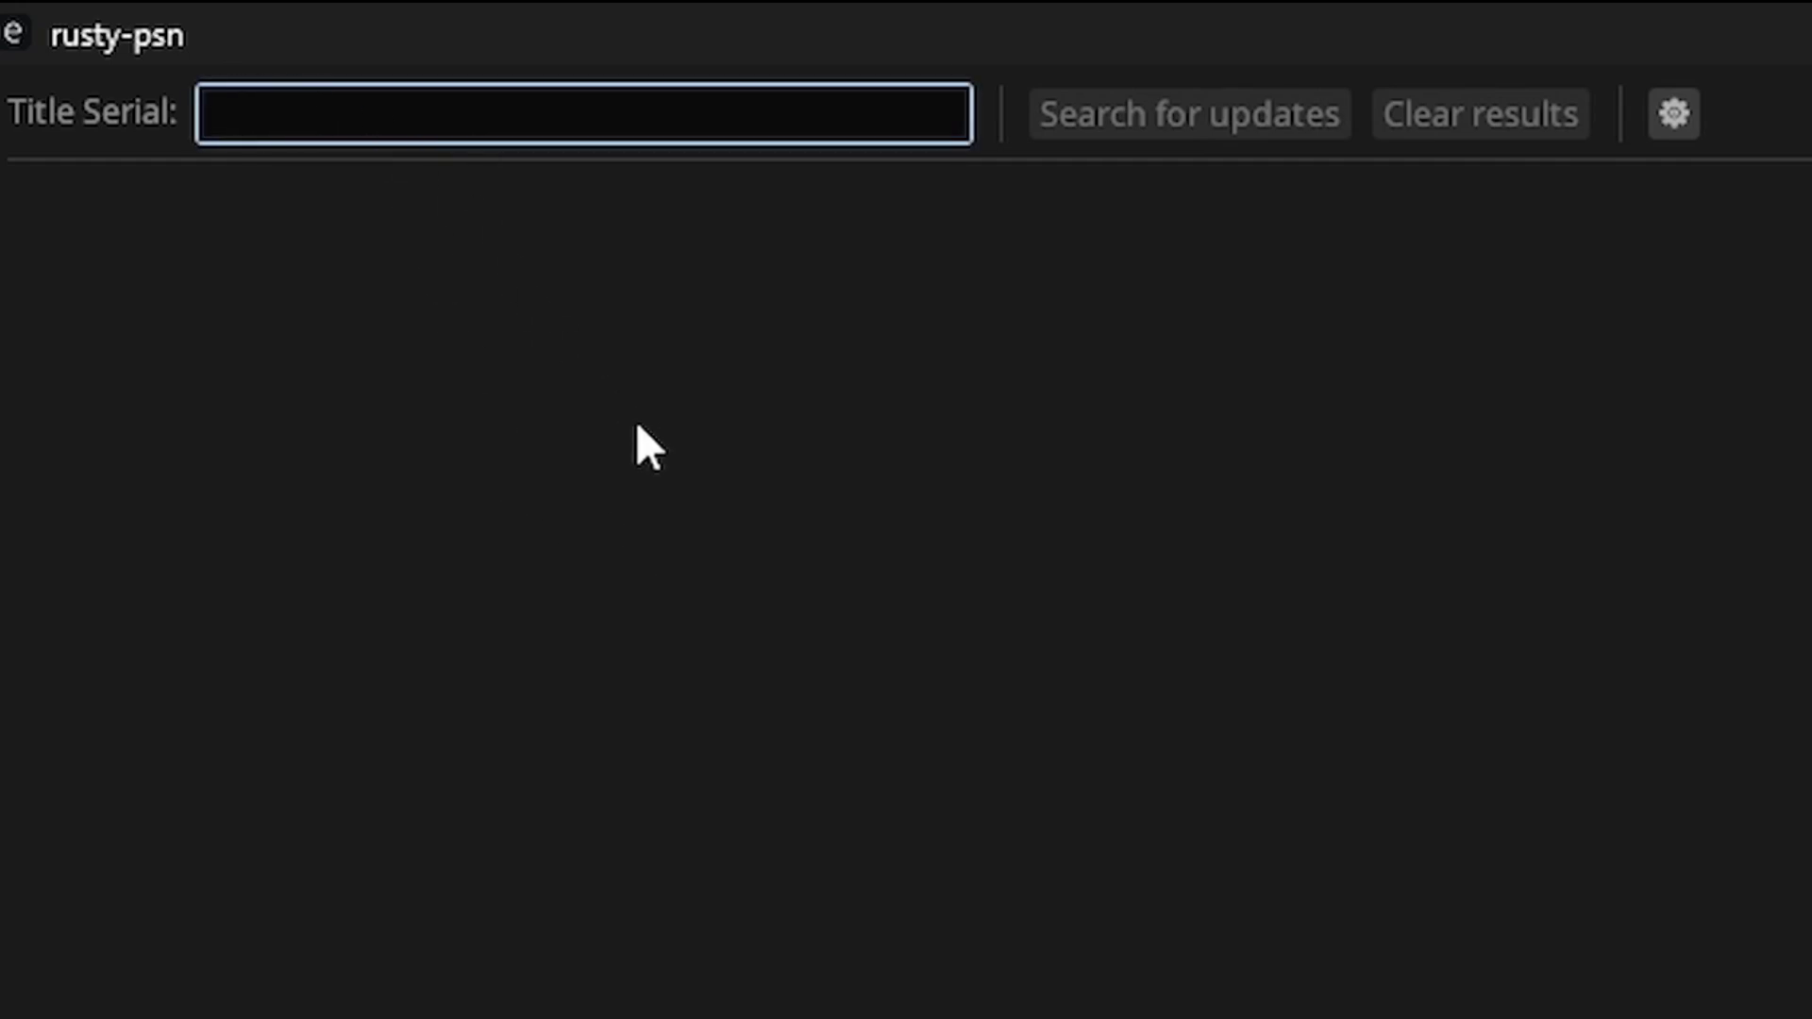
pyautogui.hotkey('ctrl', 'v')
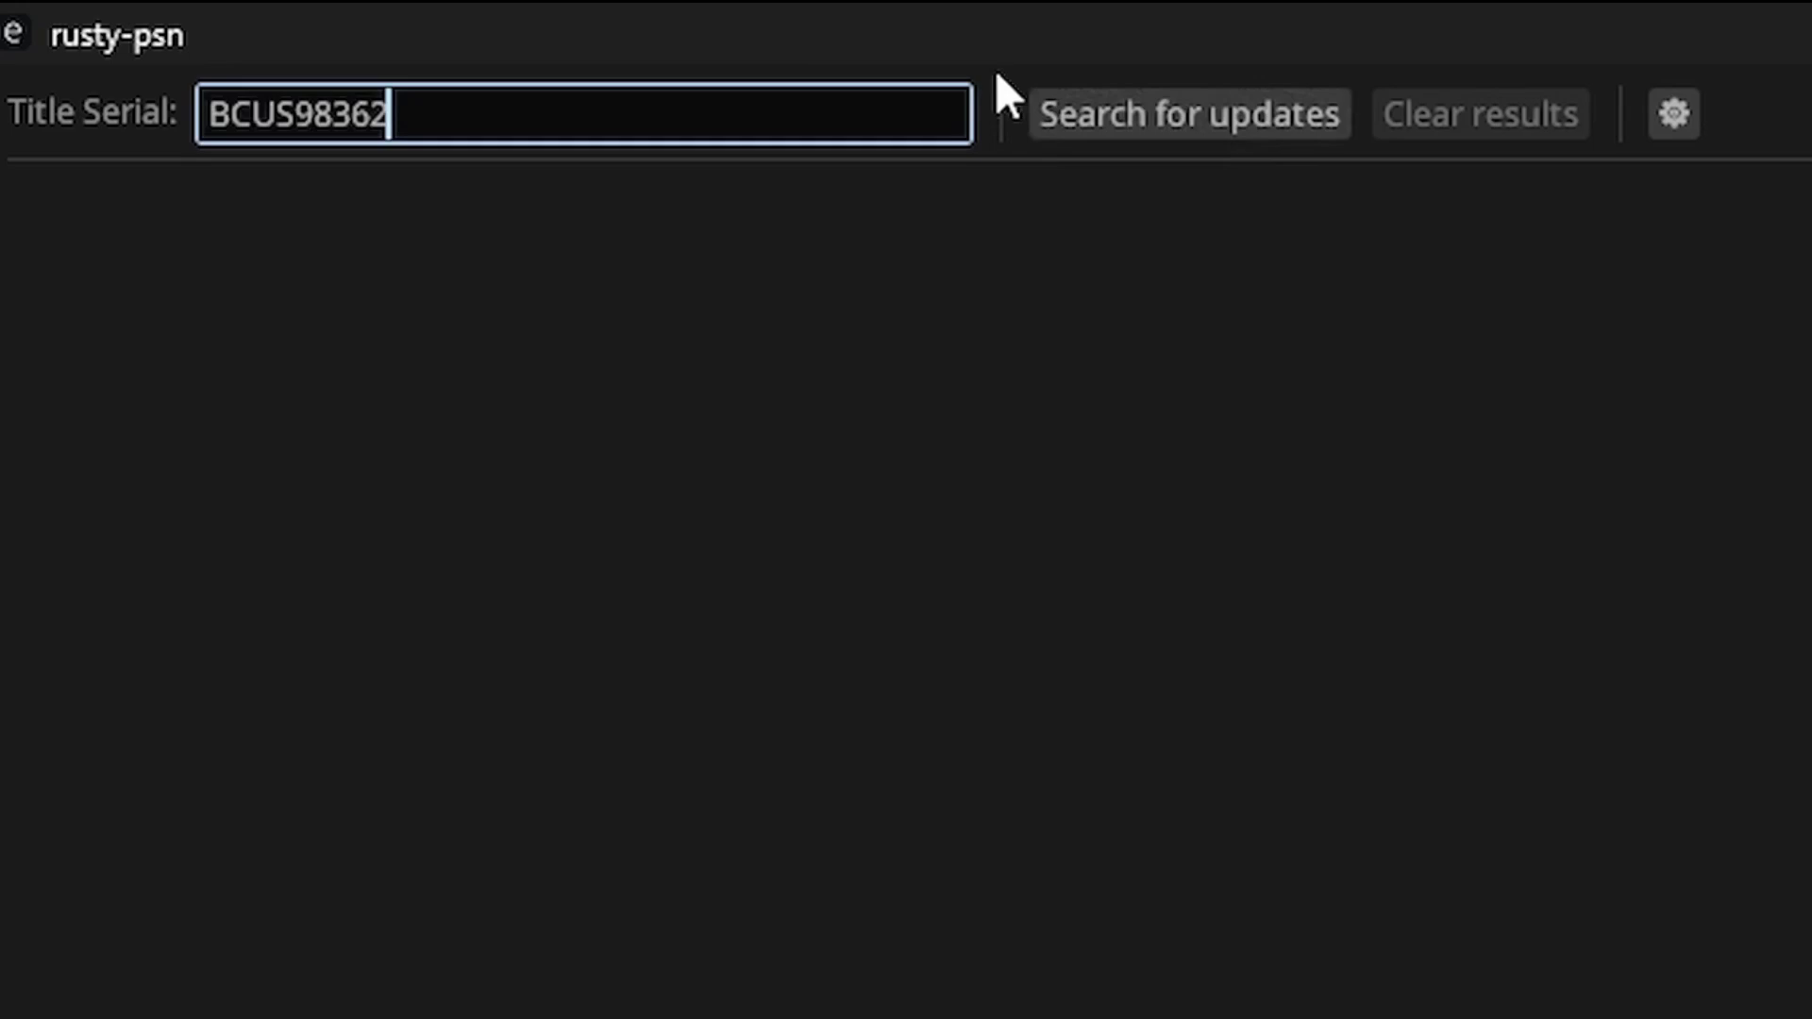
pyautogui.click(1297, 137)
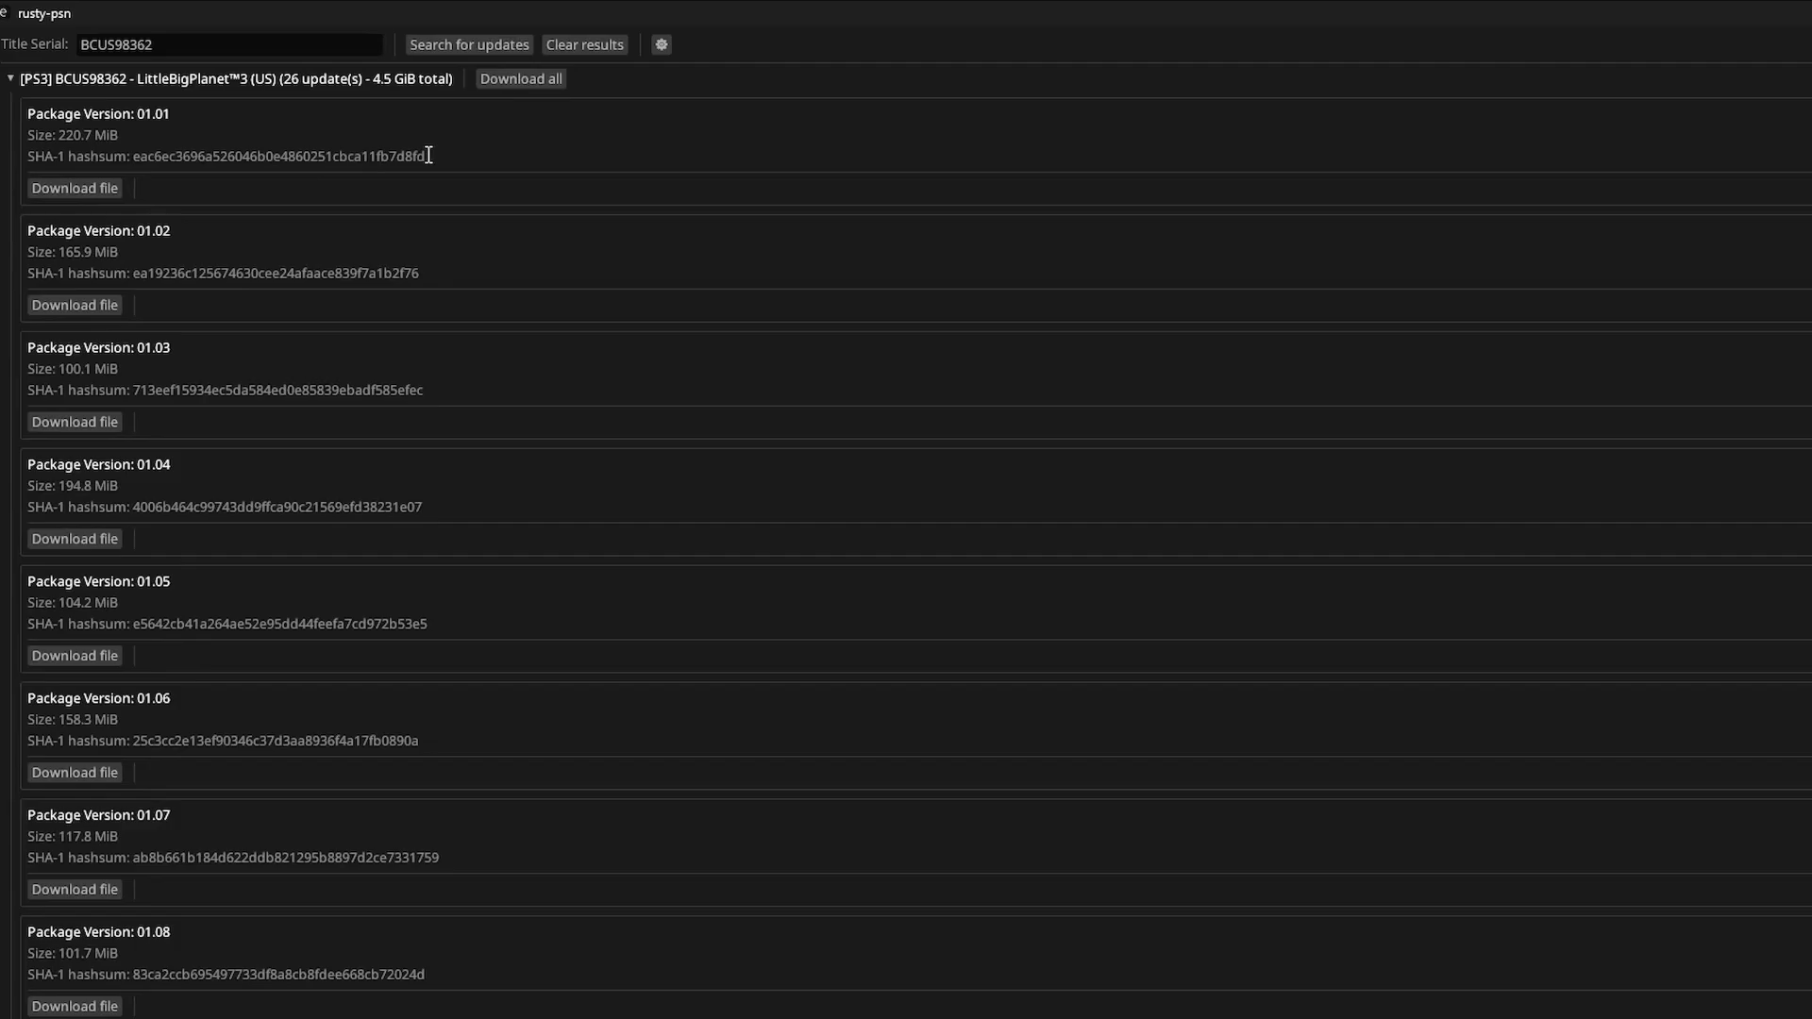
pyautogui.scroll(-2, 456, 236)
pyautogui.scroll(-5, 456, 241)
pyautogui.scroll(10, 443, 440)
pyautogui.scroll(-3, 534, 571)
pyautogui.scroll(3, 538, 590)
pyautogui.click(553, 85)
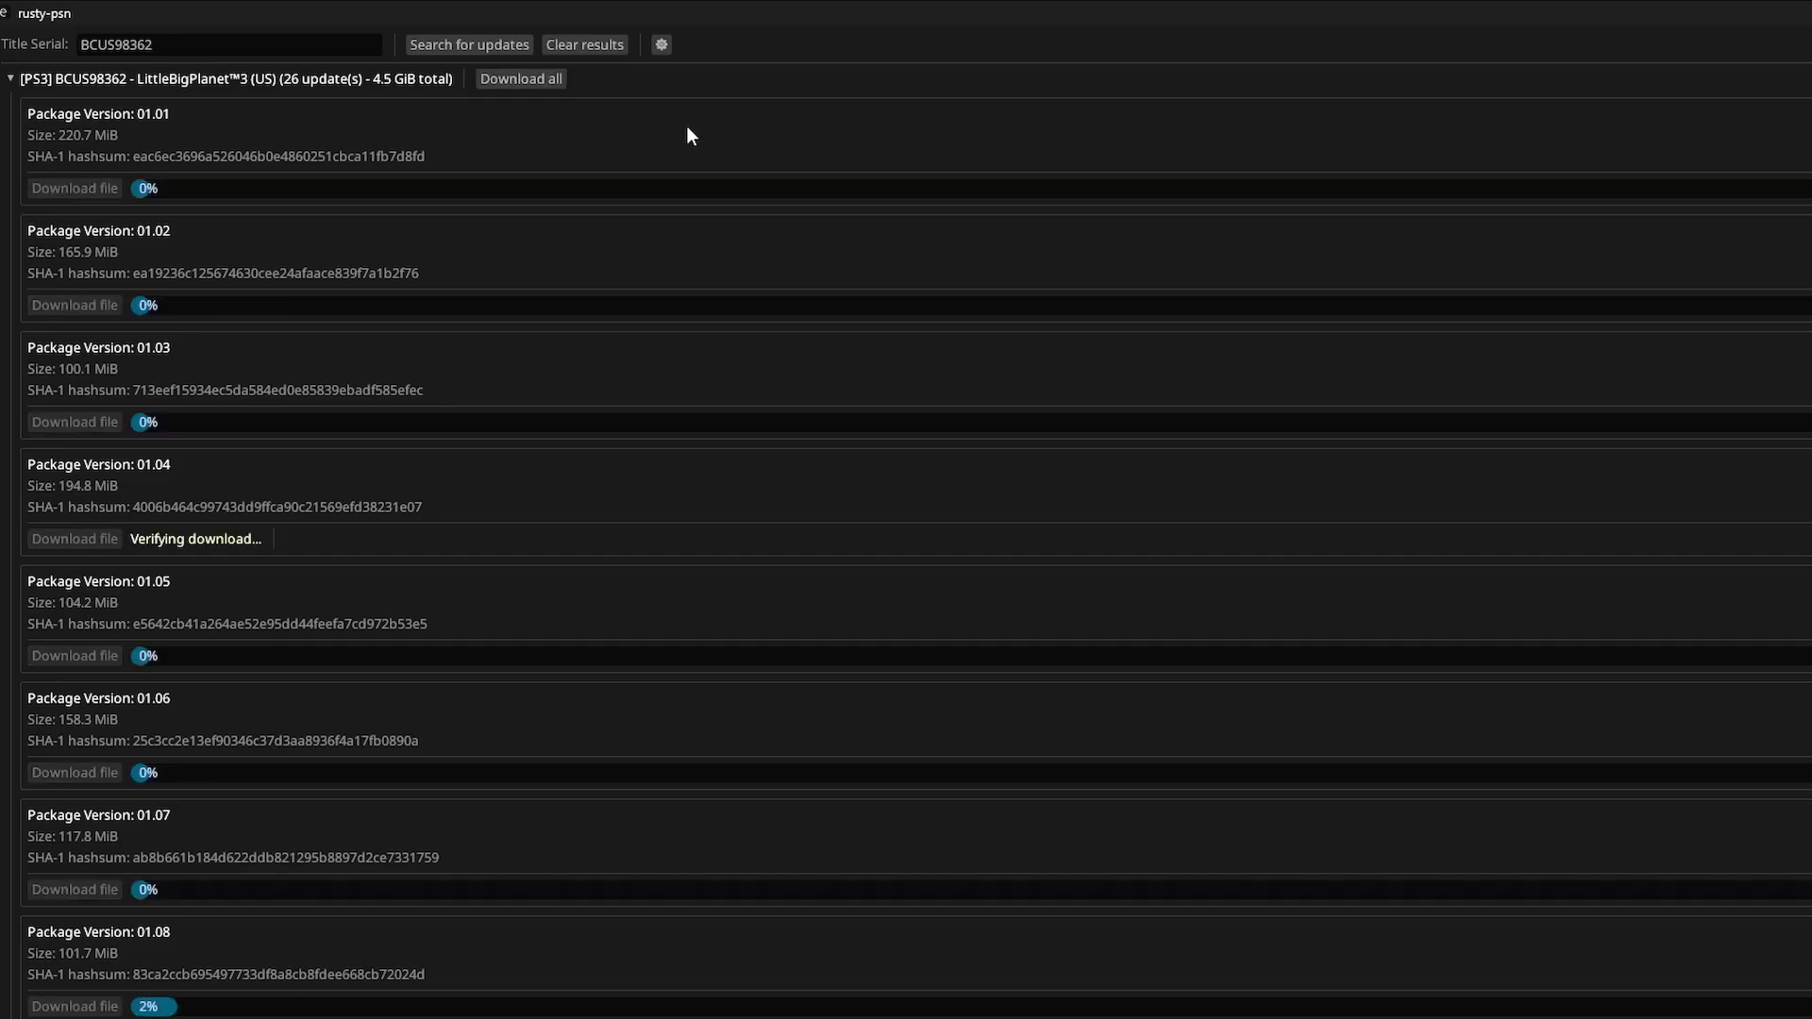